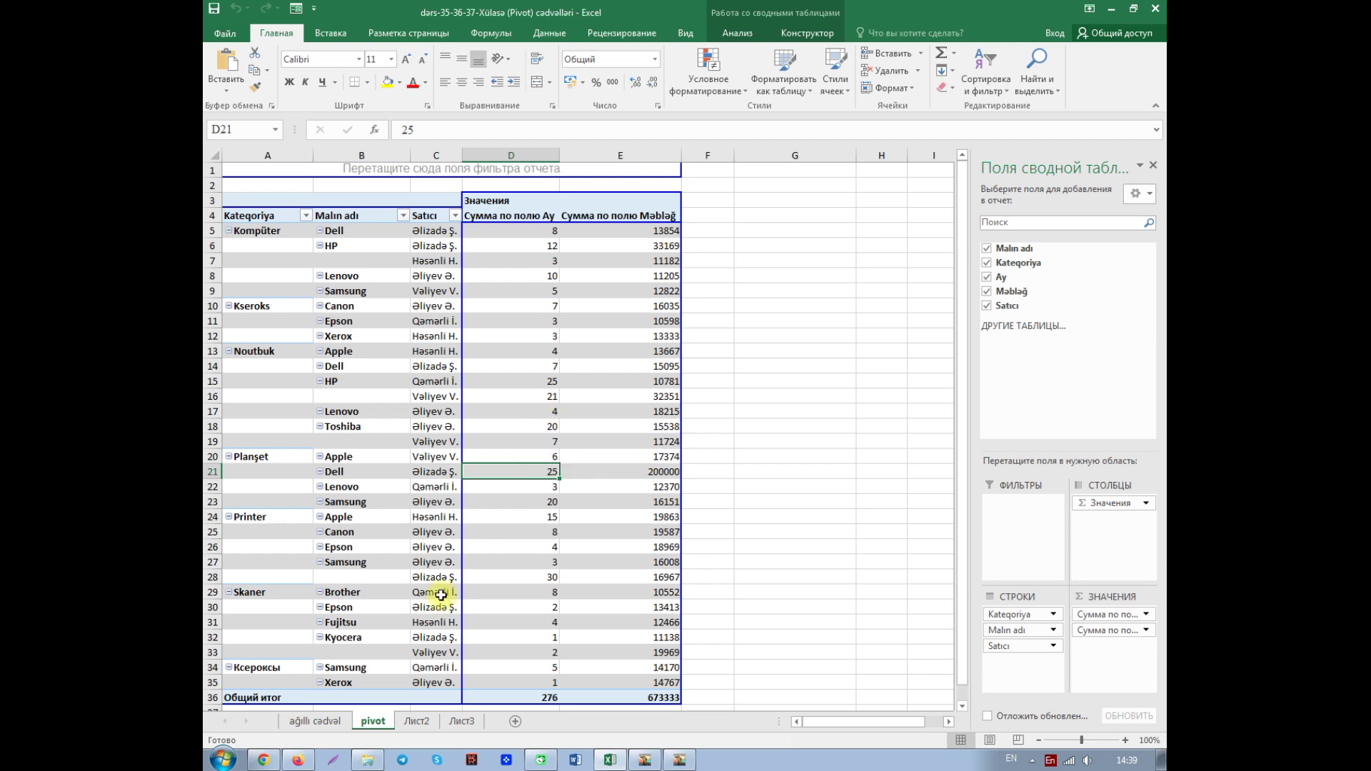
# - Compare the source table on the "ağıllı cədvəl" sheet with the pivot table on the "pivot" sheet
pyautogui.click(319, 721)
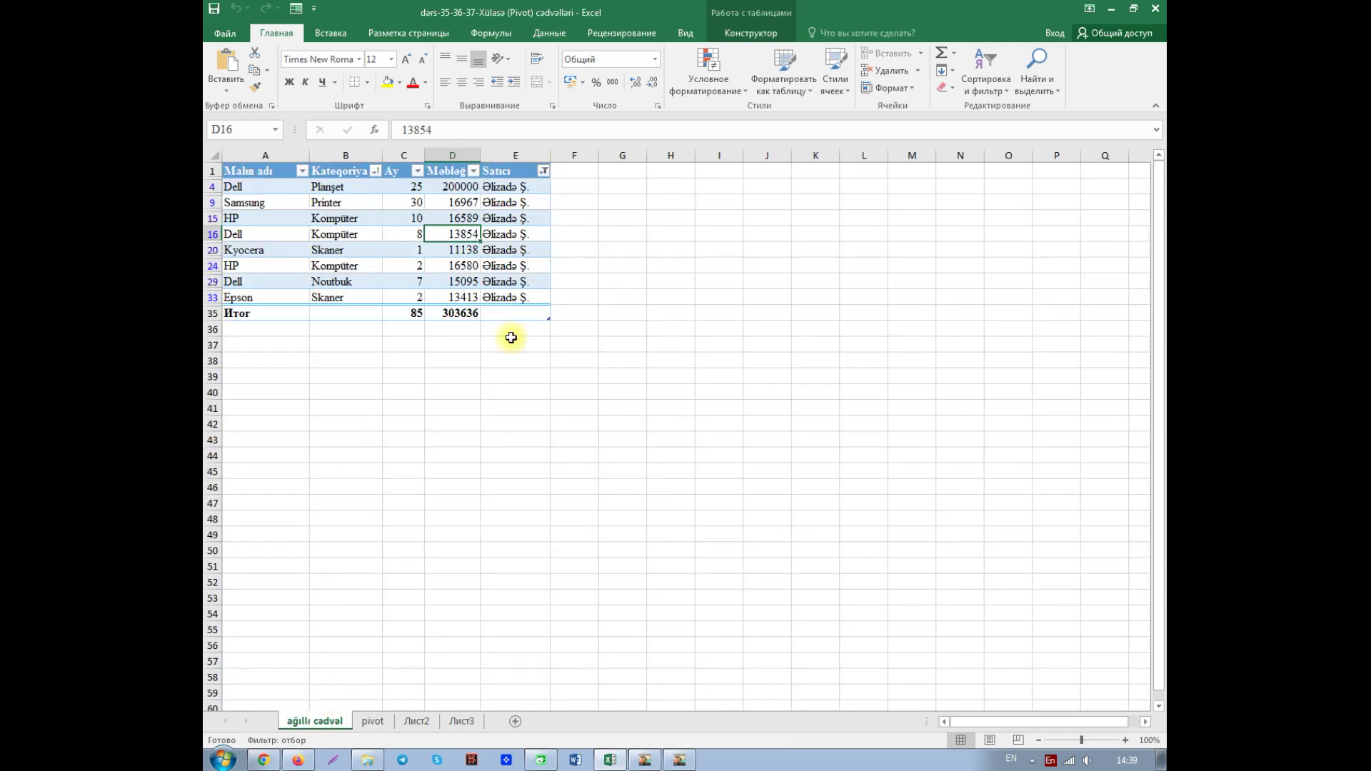
pyautogui.click(373, 721)
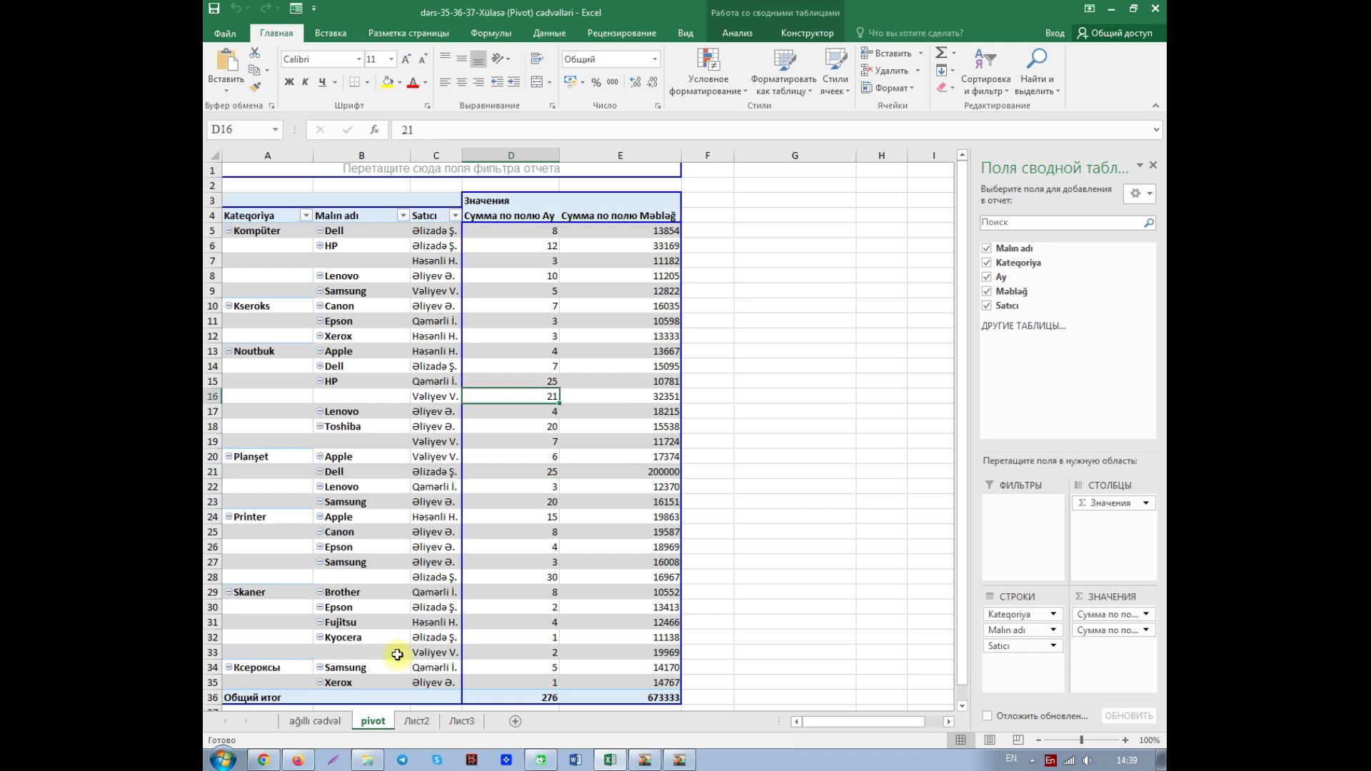
pyautogui.click(315, 721)
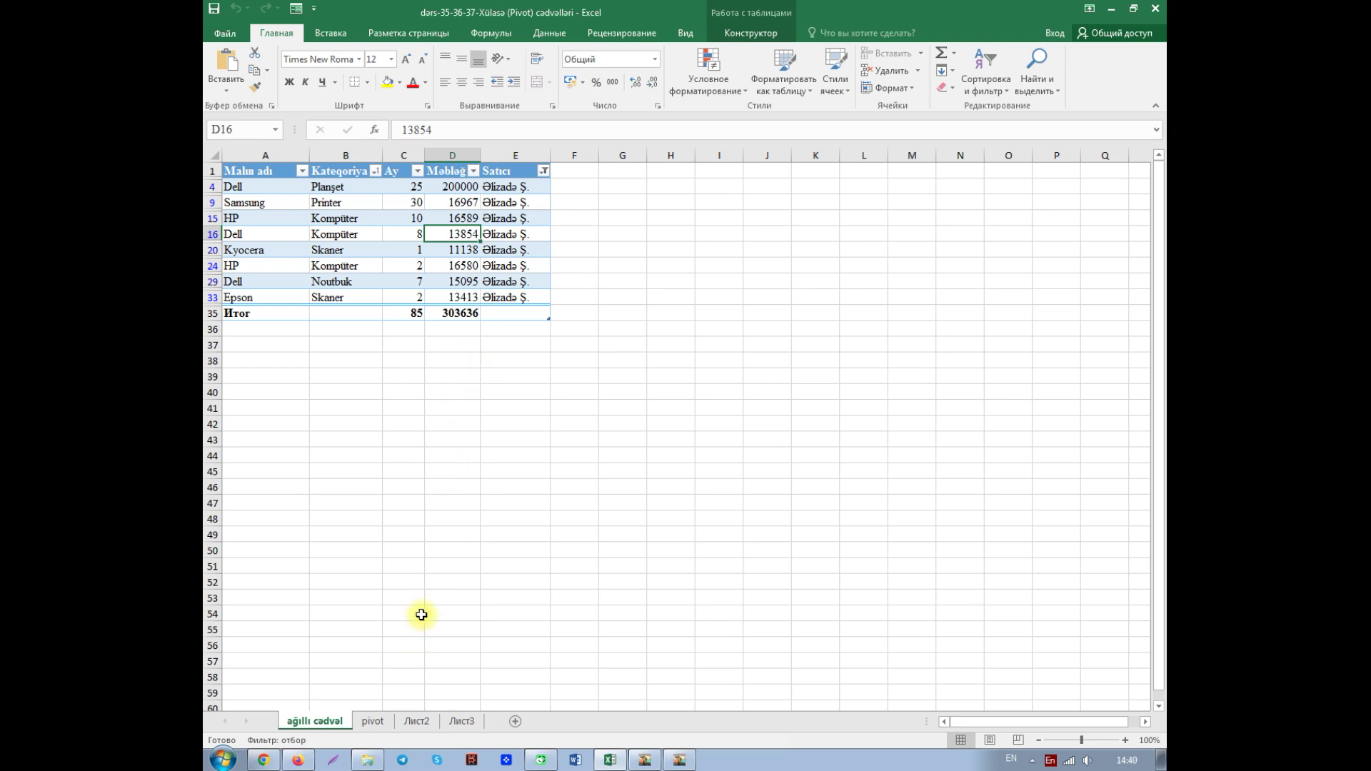
pyautogui.click(373, 721)
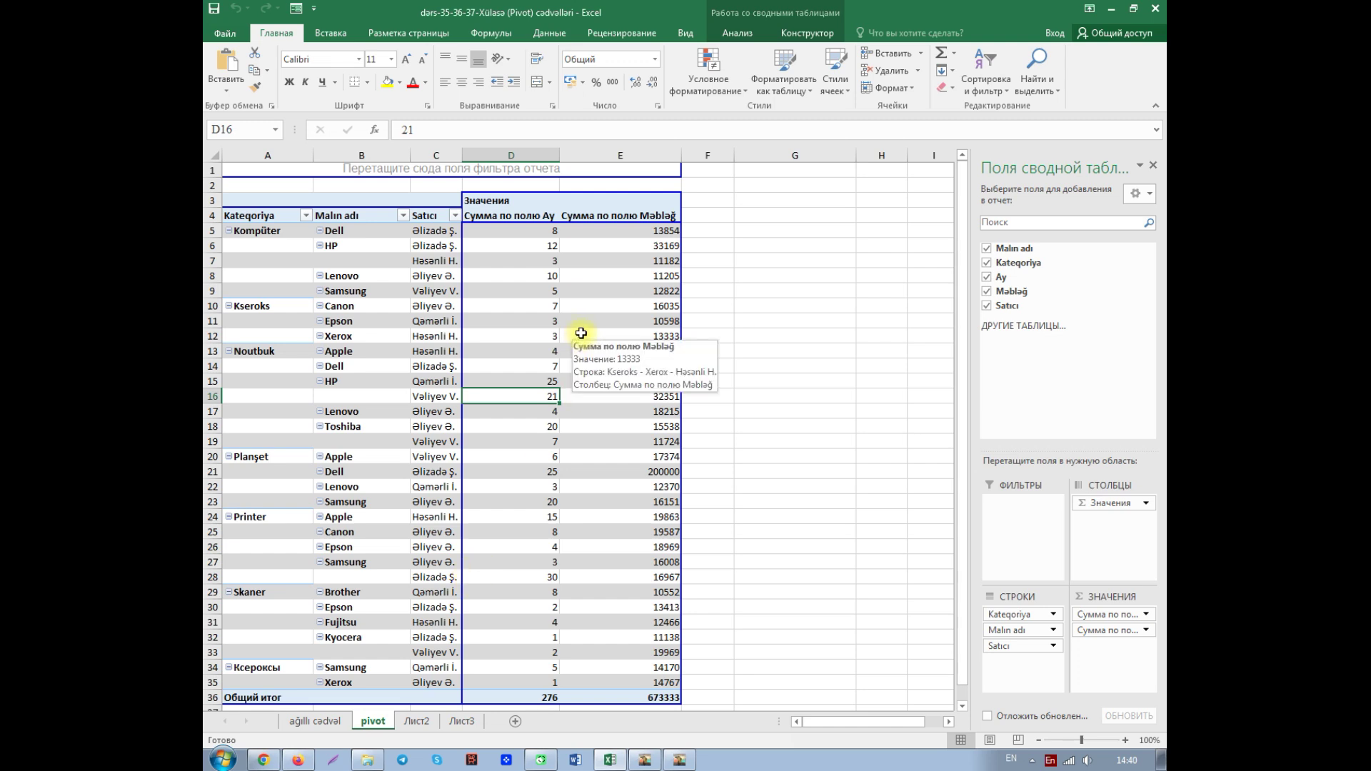
# - Insert a blank line after each item in the pivot table and remove the blank lines again, doing this twice
pyautogui.click(791, 34)
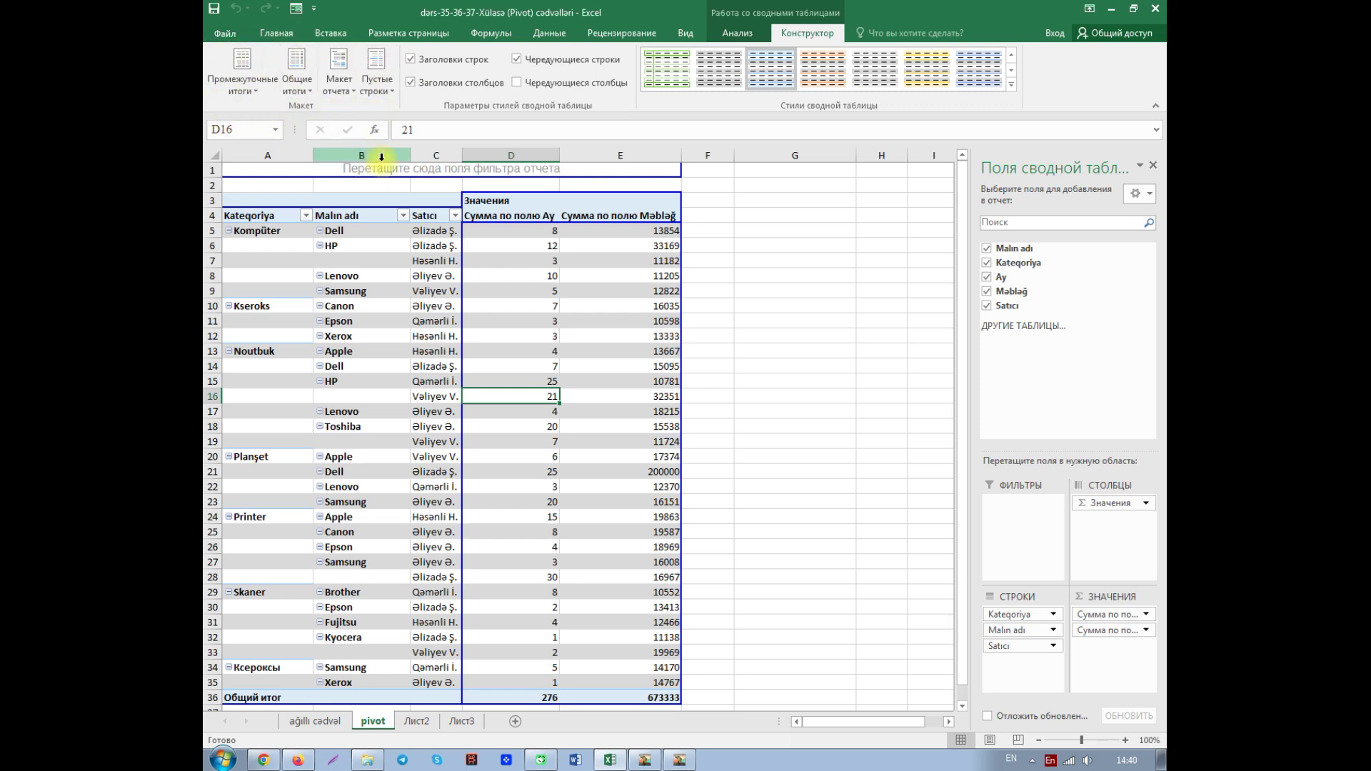
pyautogui.click(392, 90)
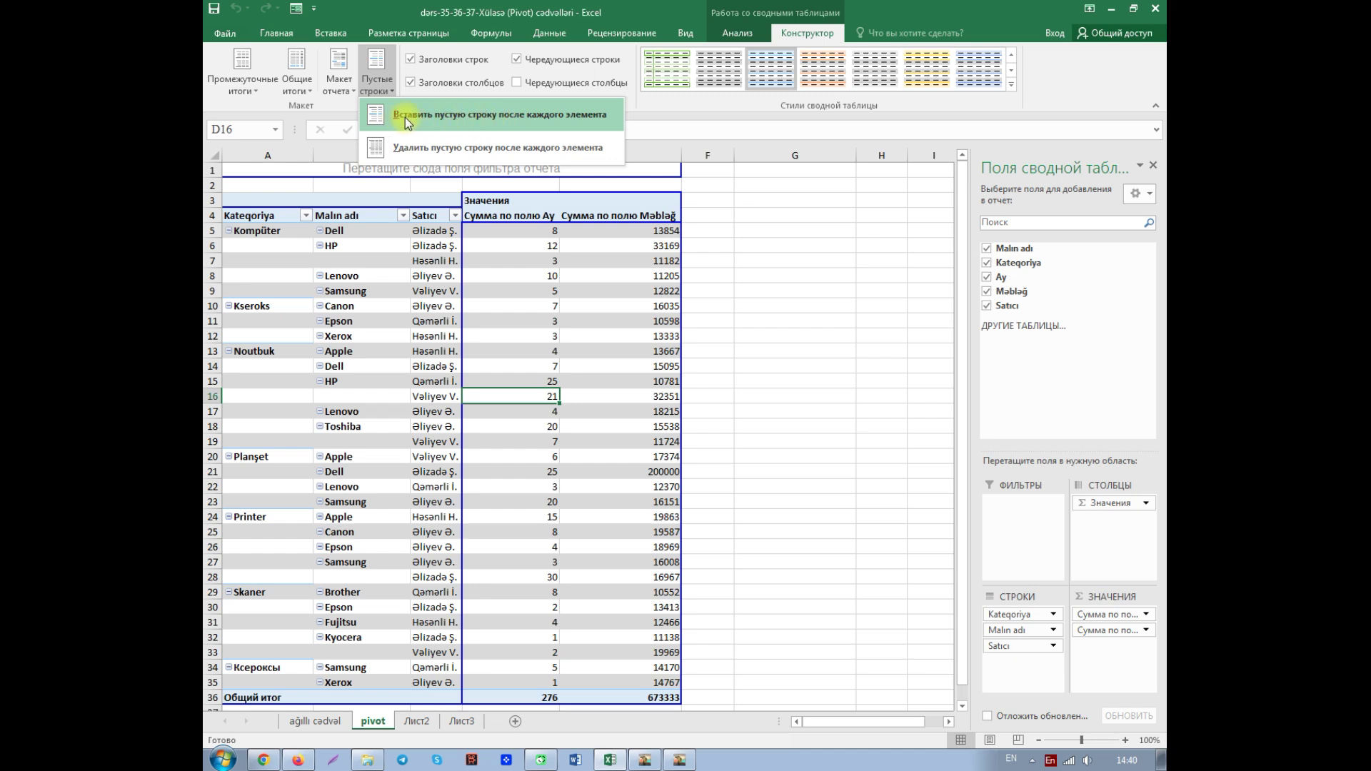
pyautogui.click(435, 114)
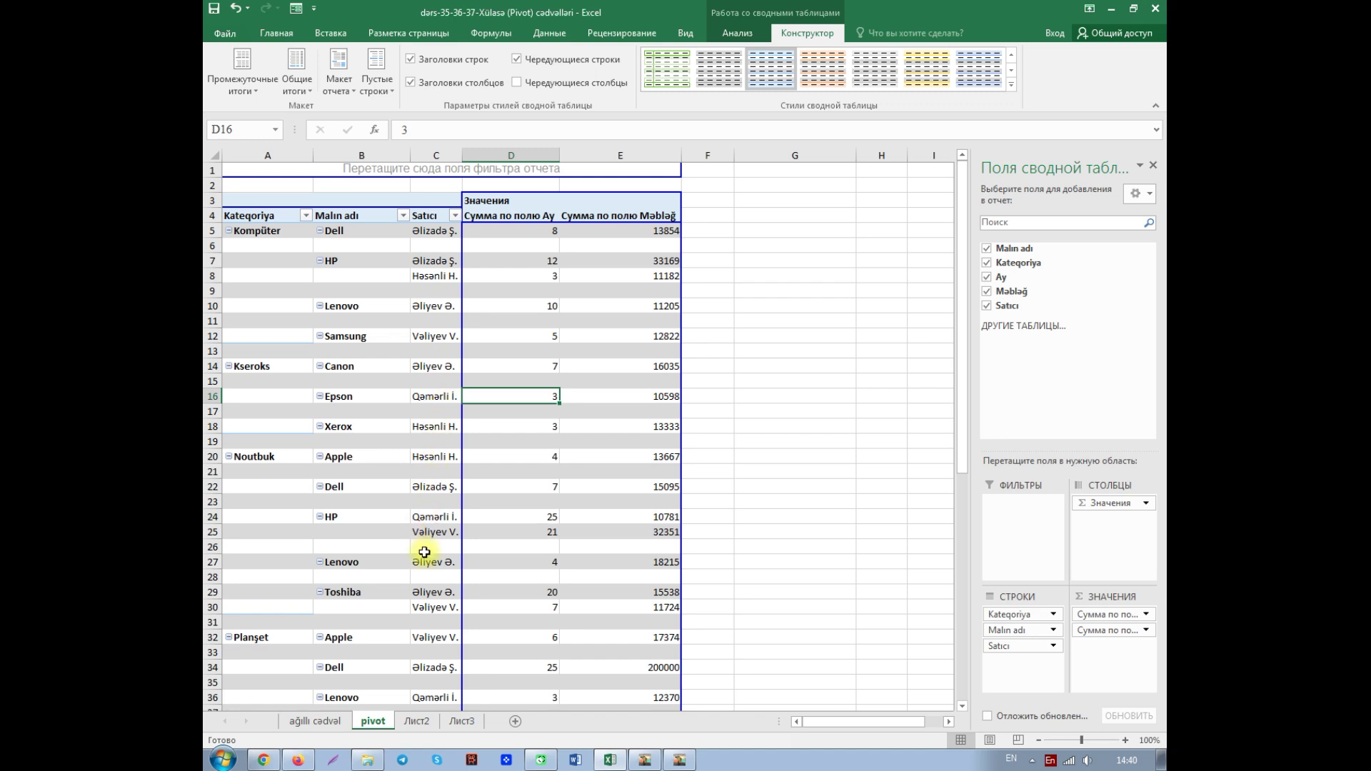
pyautogui.click(394, 88)
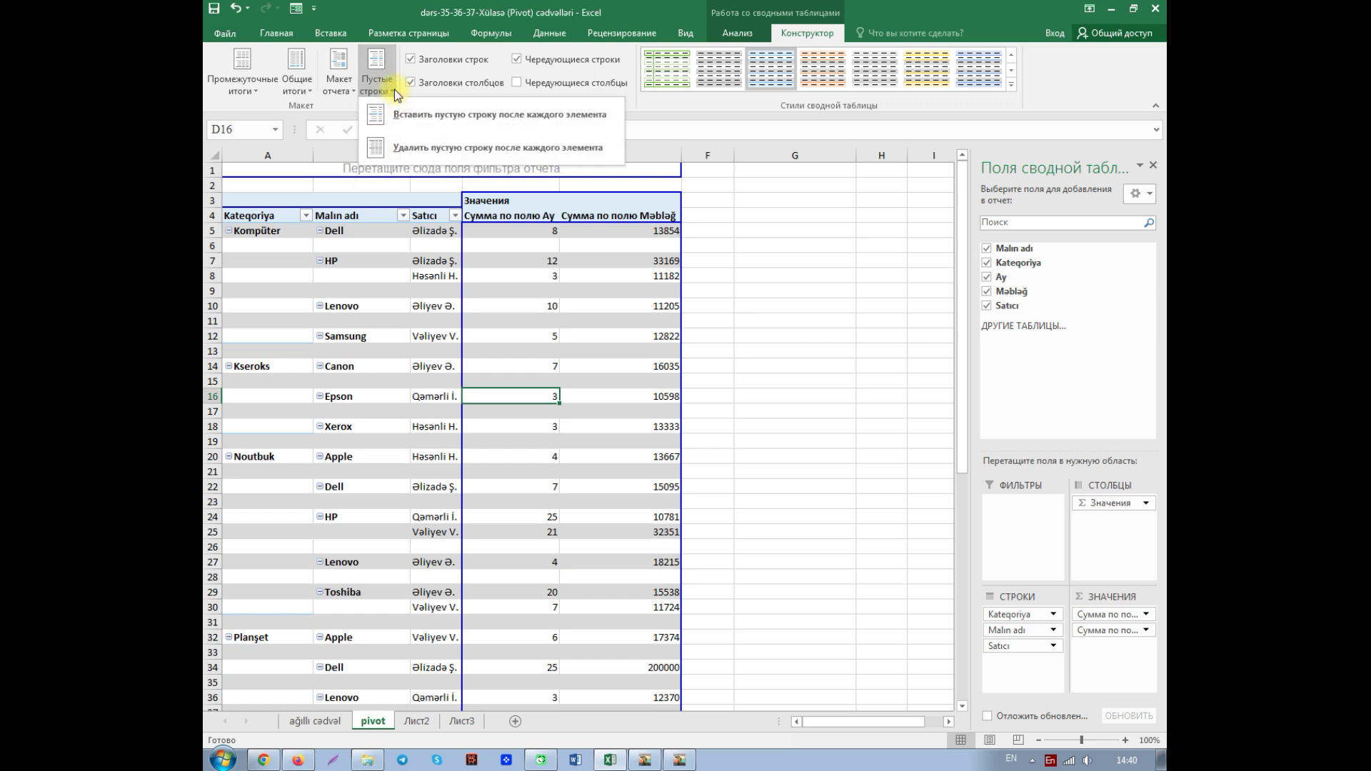
pyautogui.click(431, 149)
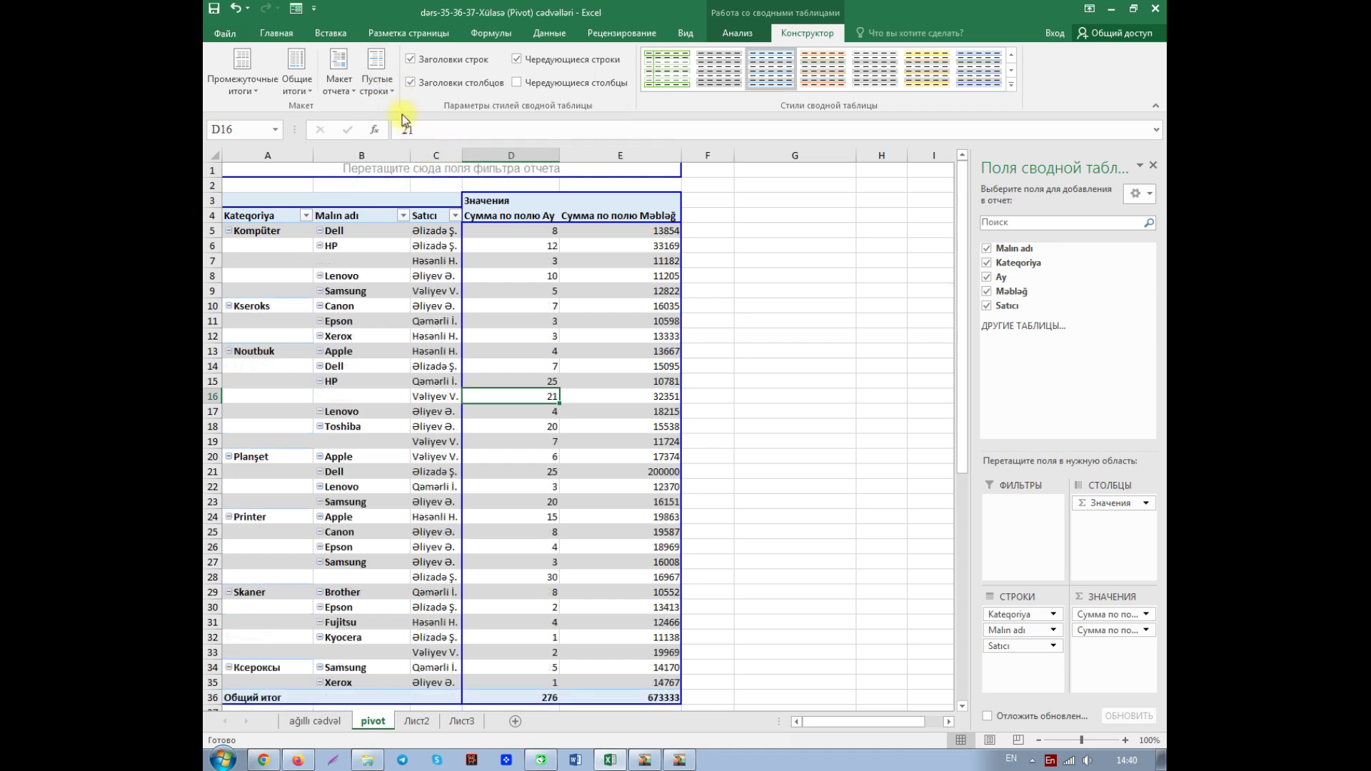
pyautogui.click(392, 89)
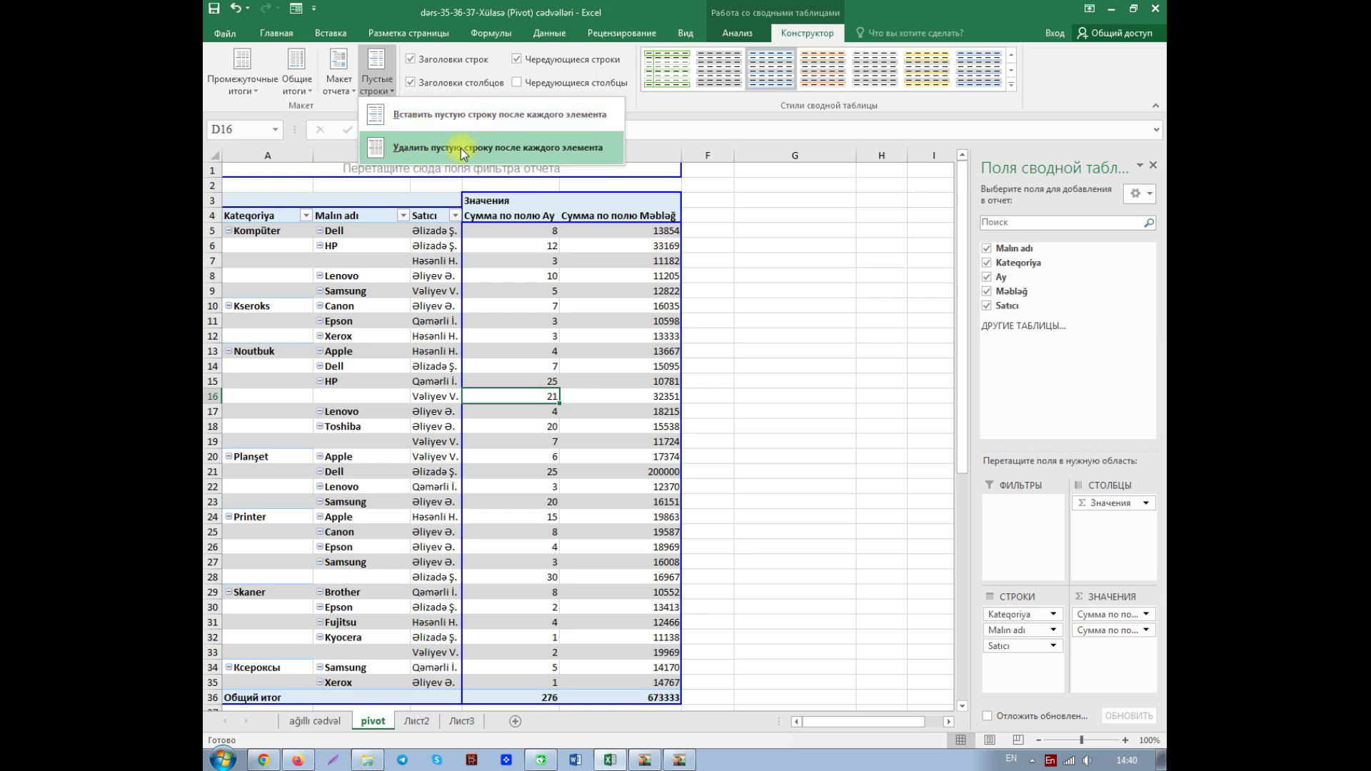
pyautogui.click(409, 112)
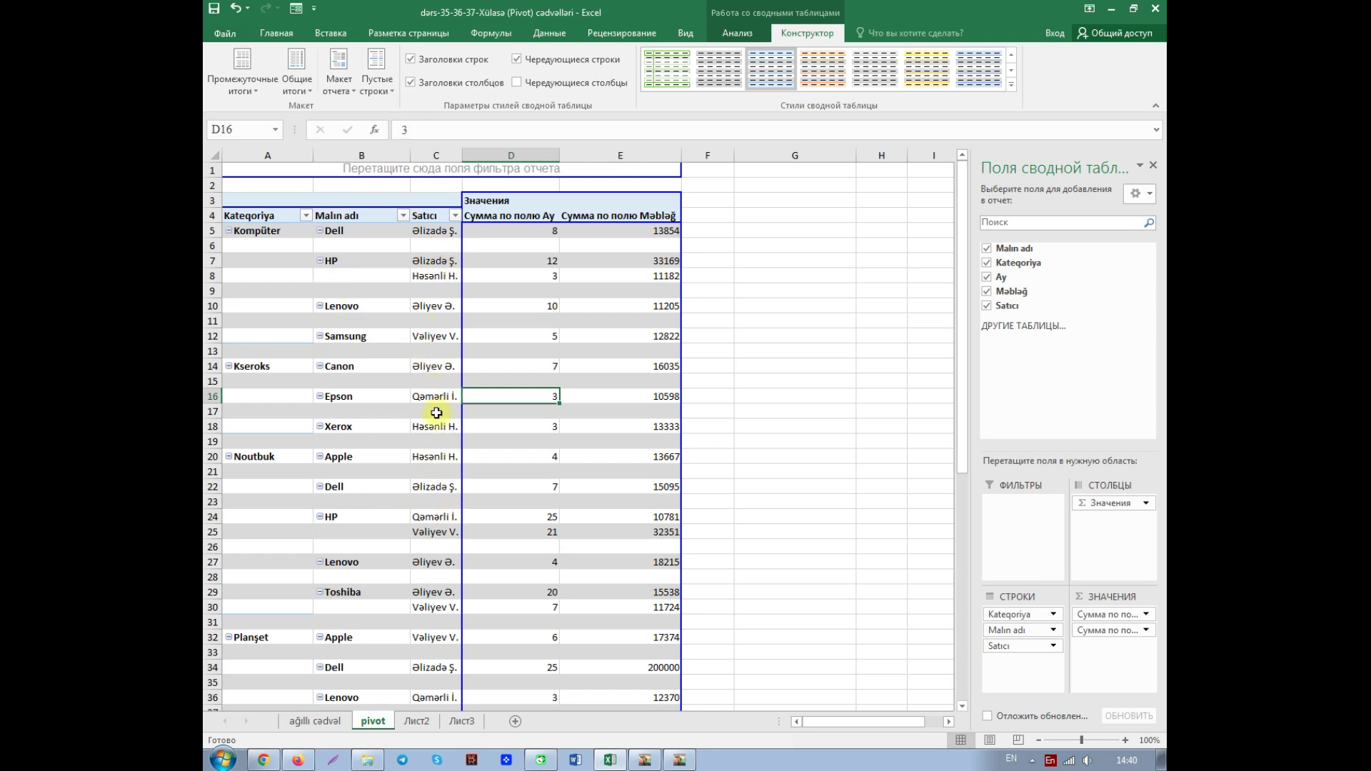
pyautogui.click(392, 89)
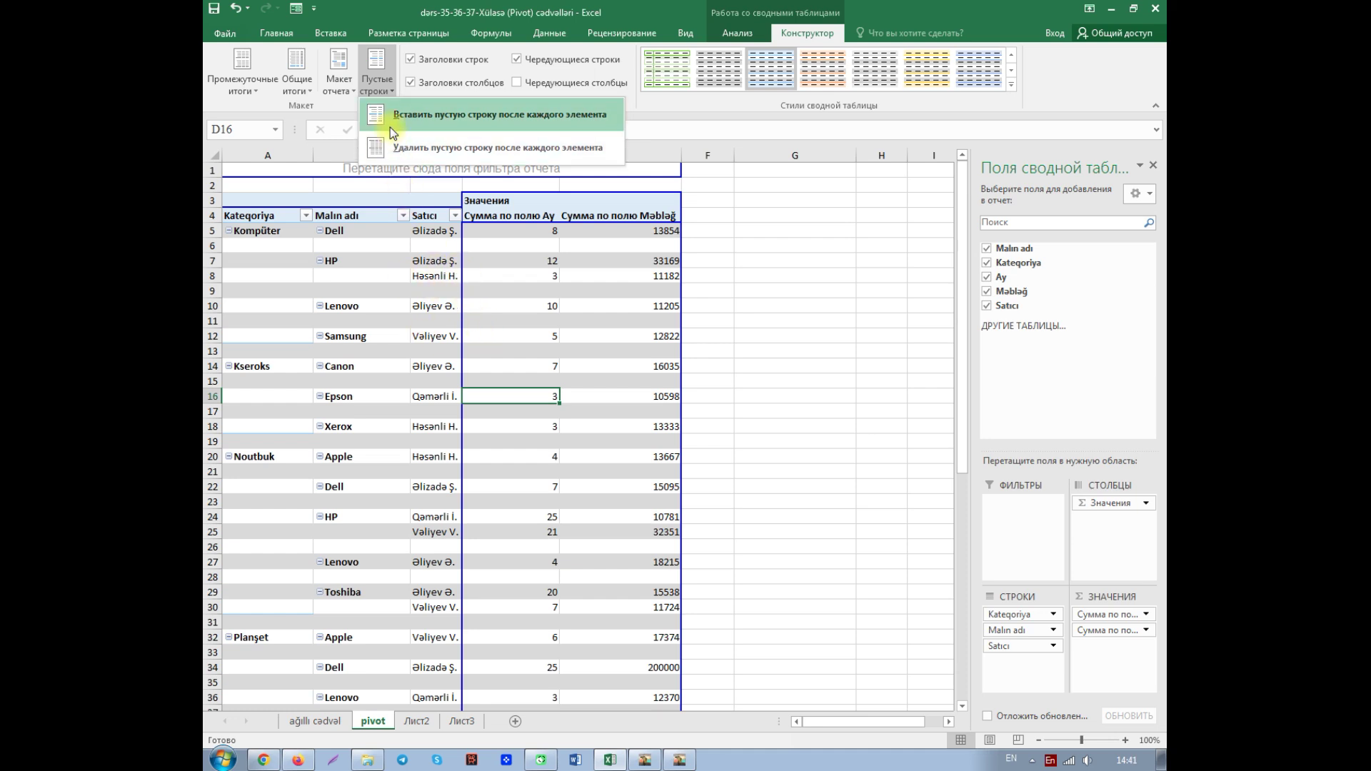
pyautogui.click(402, 153)
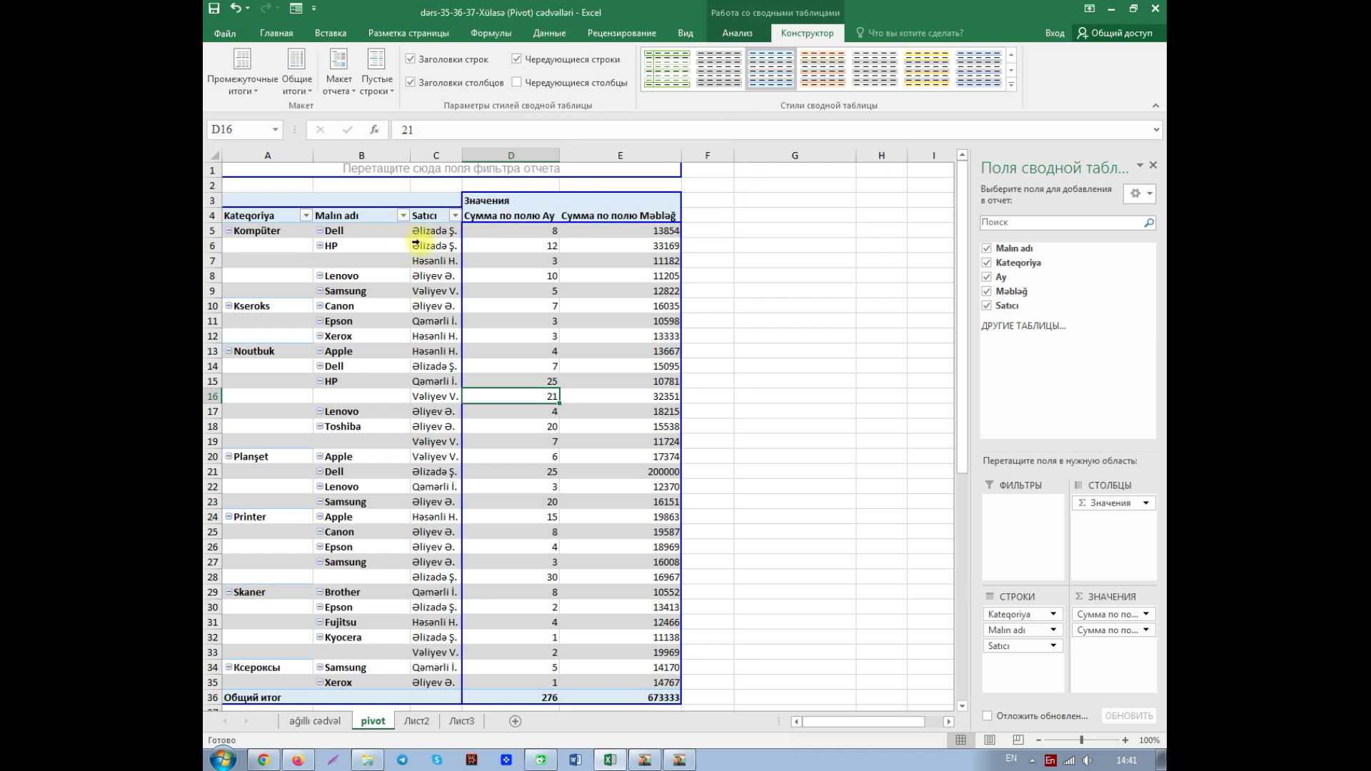
# - Switch the pivot table's report layout to compact form, followed by outline form
pyautogui.click(356, 93)
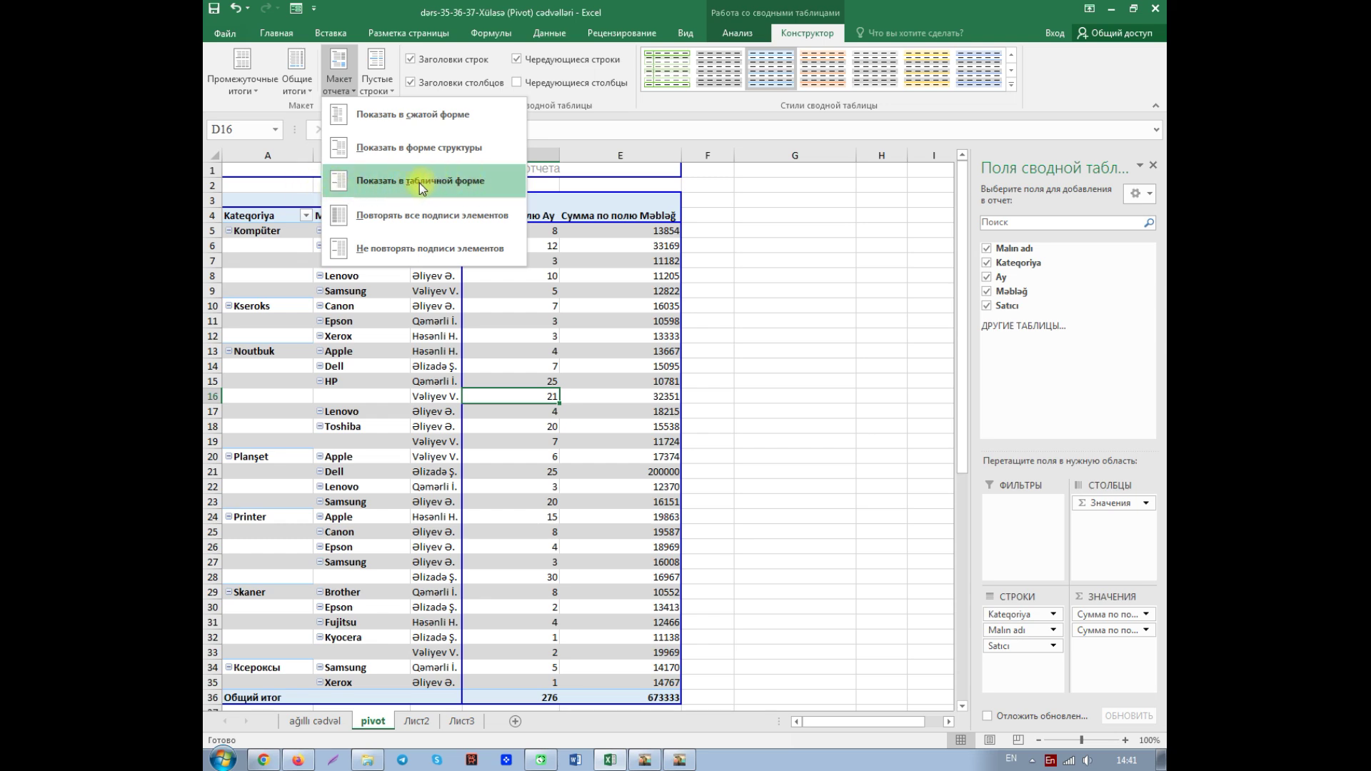
pyautogui.click(379, 113)
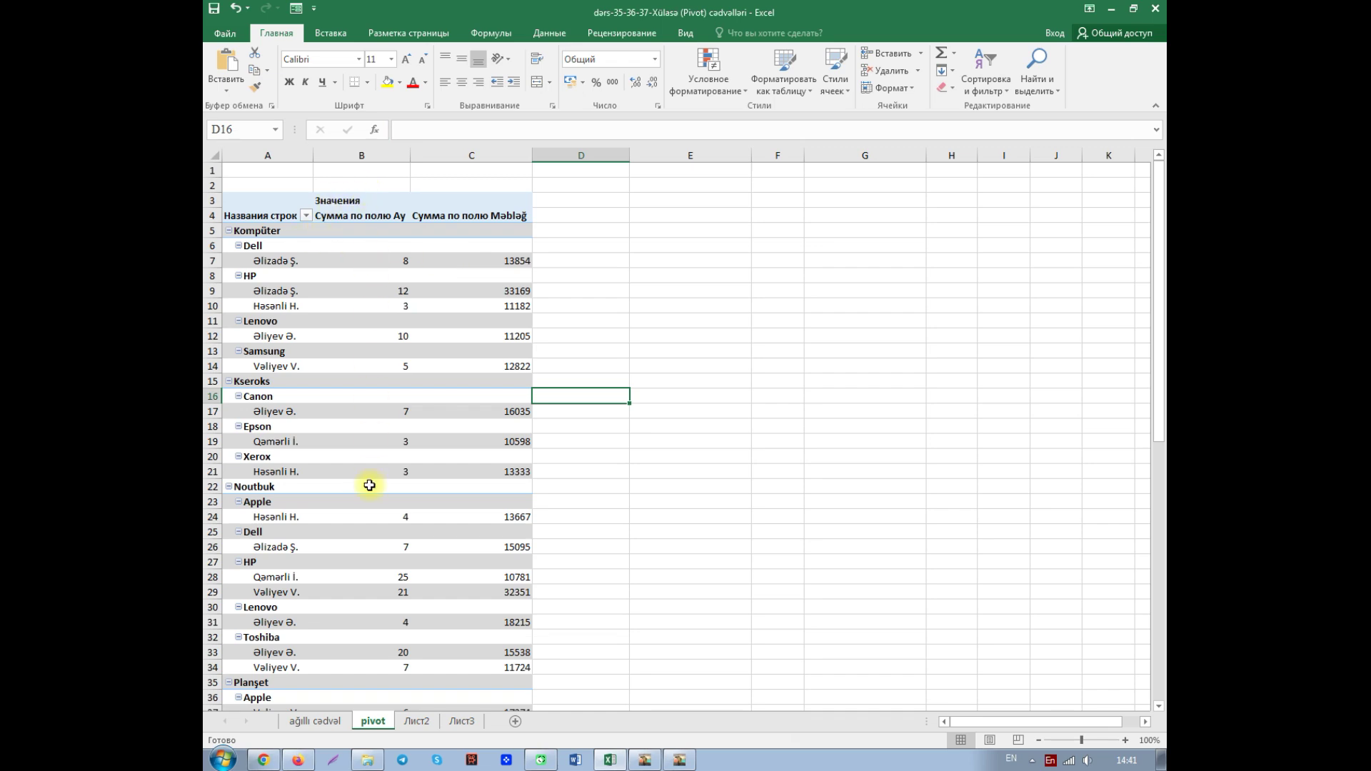
pyautogui.click(424, 268)
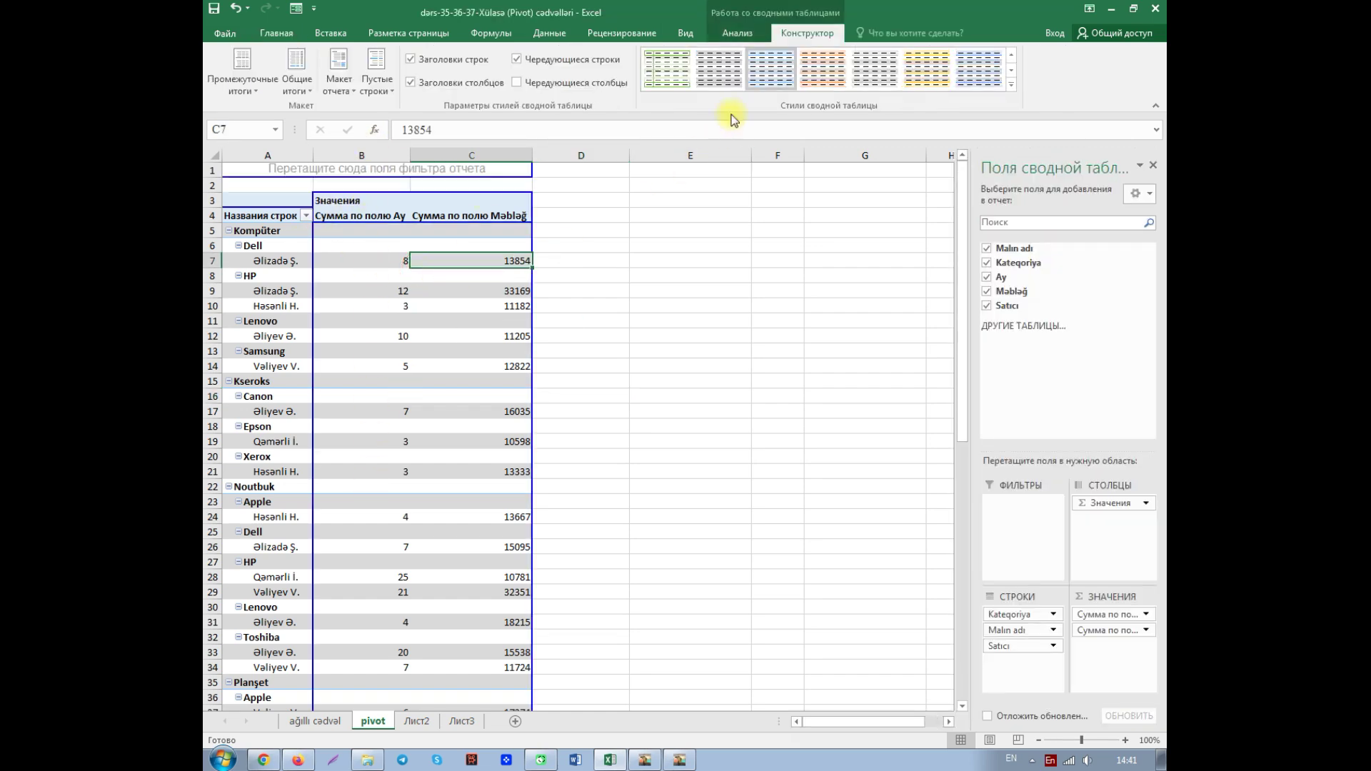
pyautogui.click(341, 85)
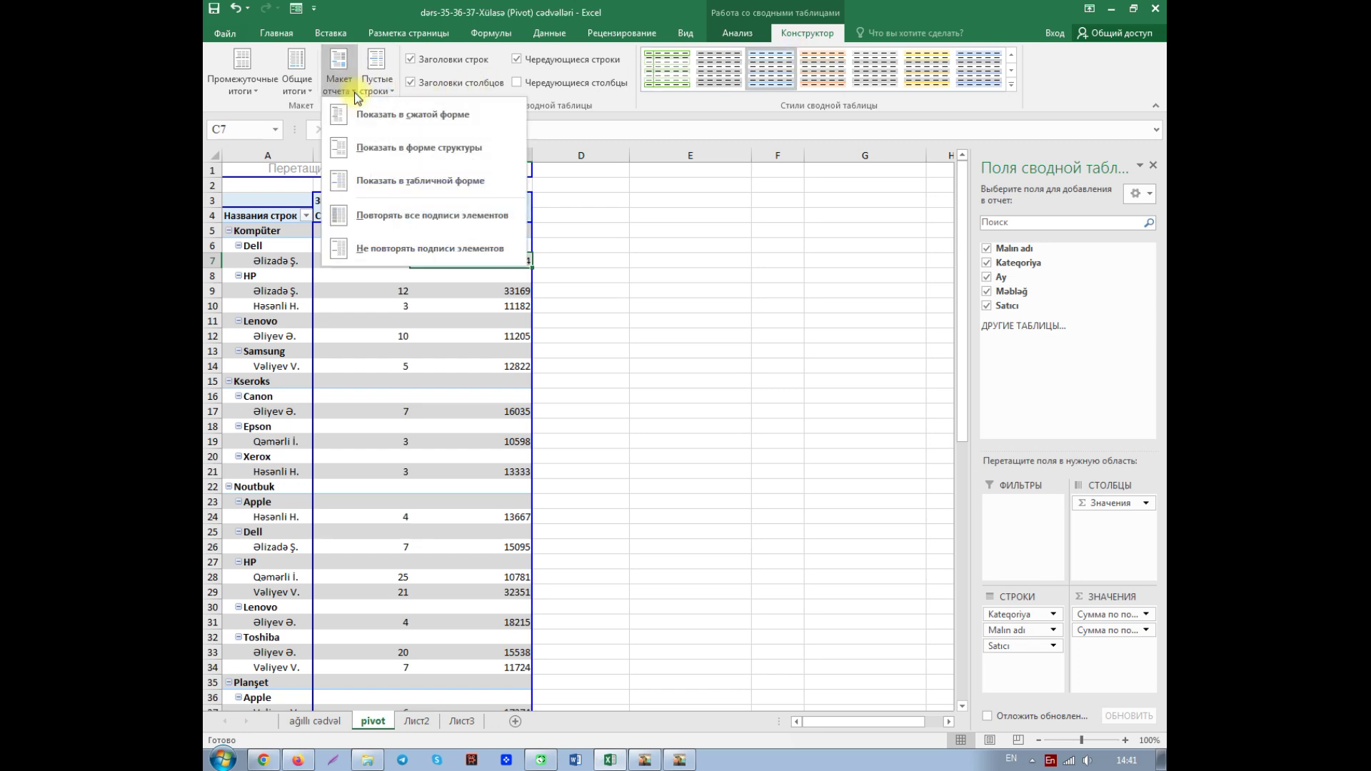
pyautogui.click(362, 147)
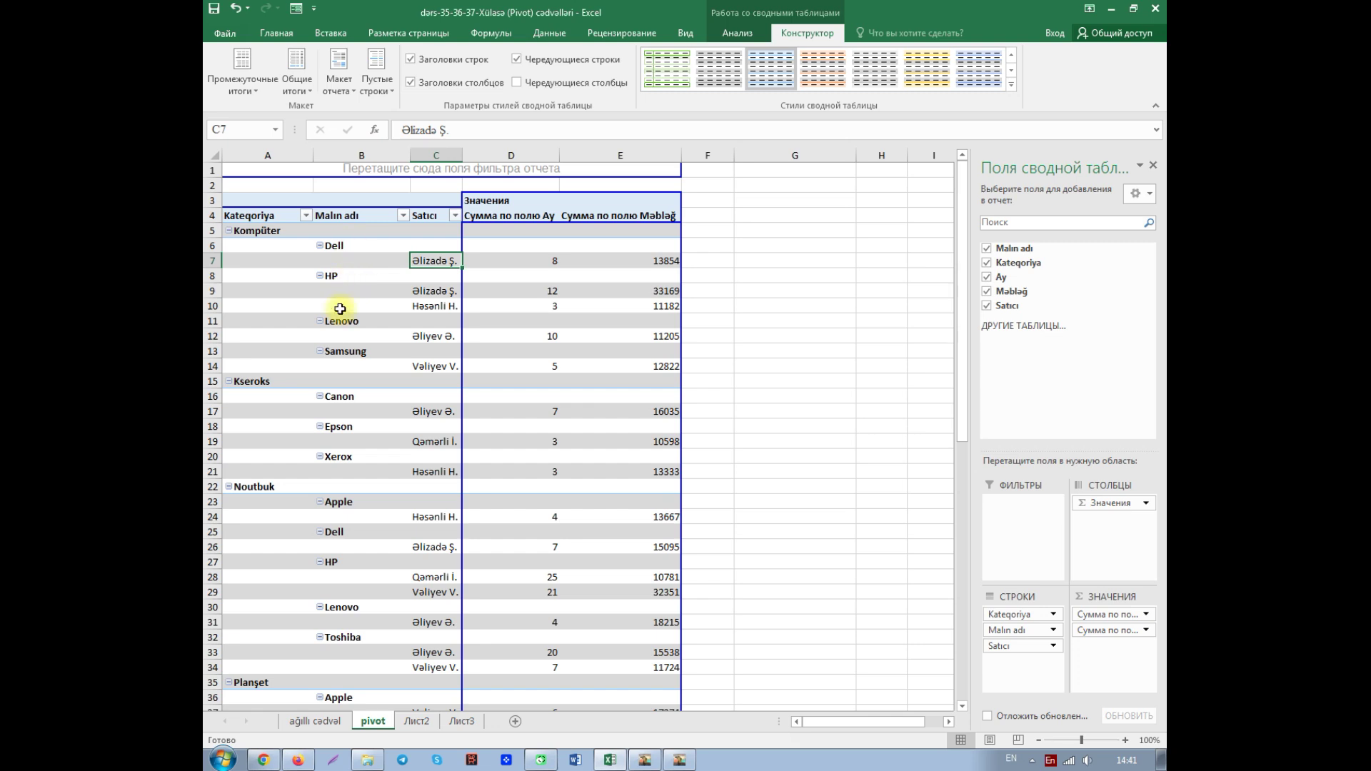
# - Repeat all item labels in the outline layout and turn the label repetition off again
pyautogui.click(351, 87)
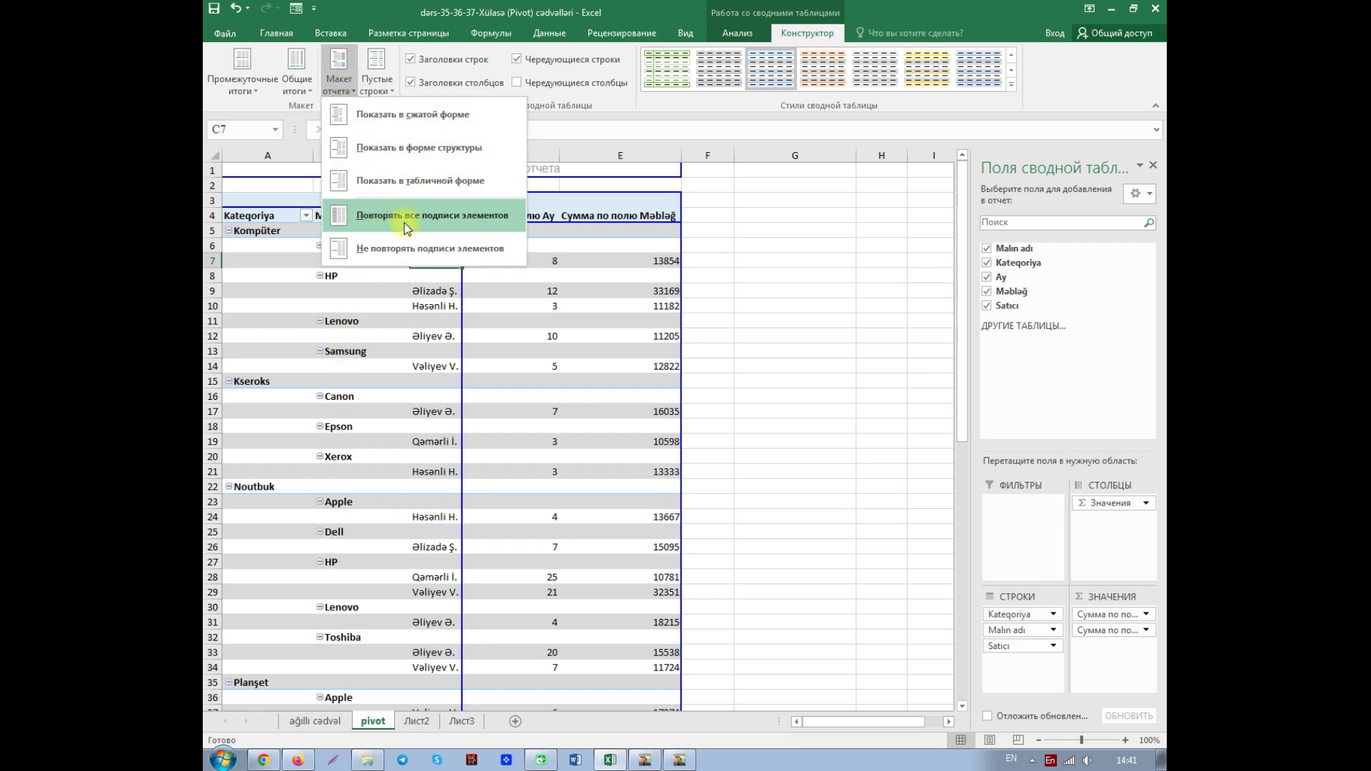
pyautogui.click(479, 217)
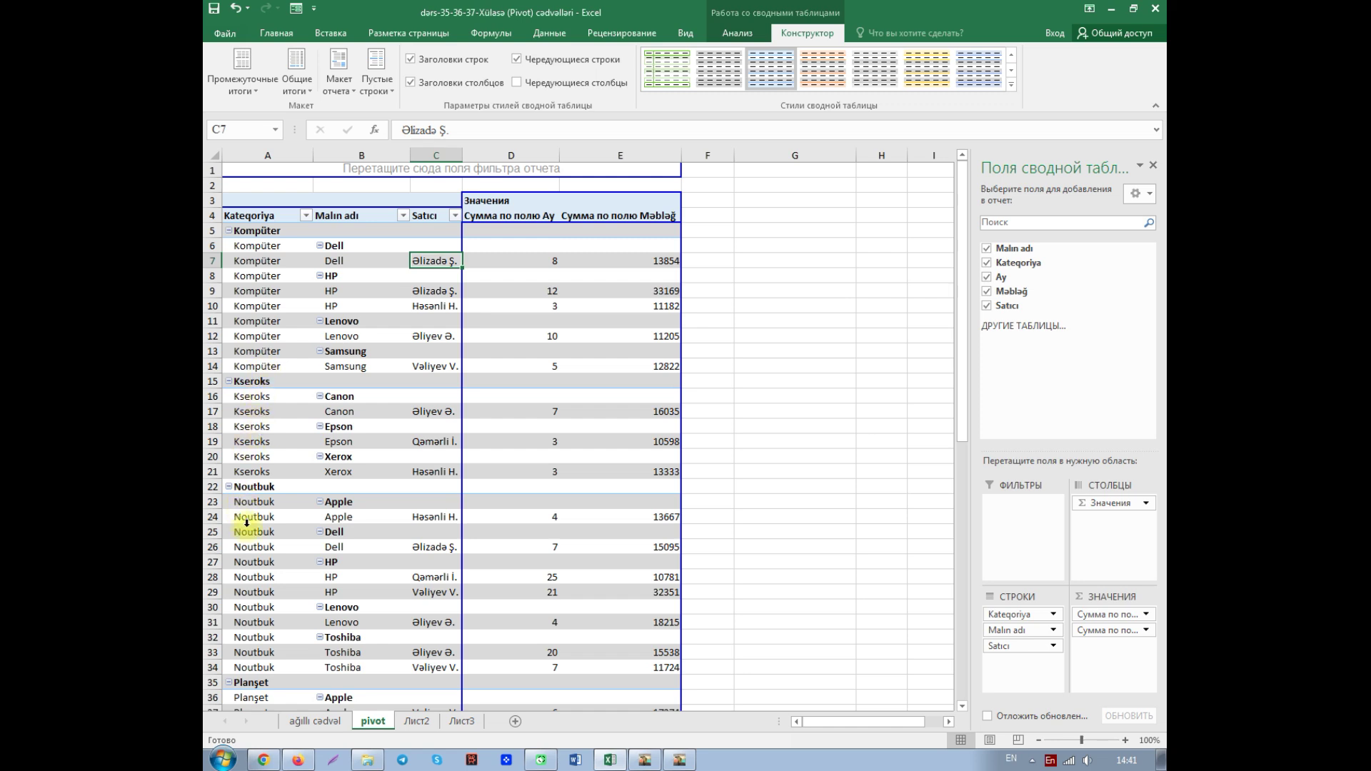
pyautogui.click(353, 93)
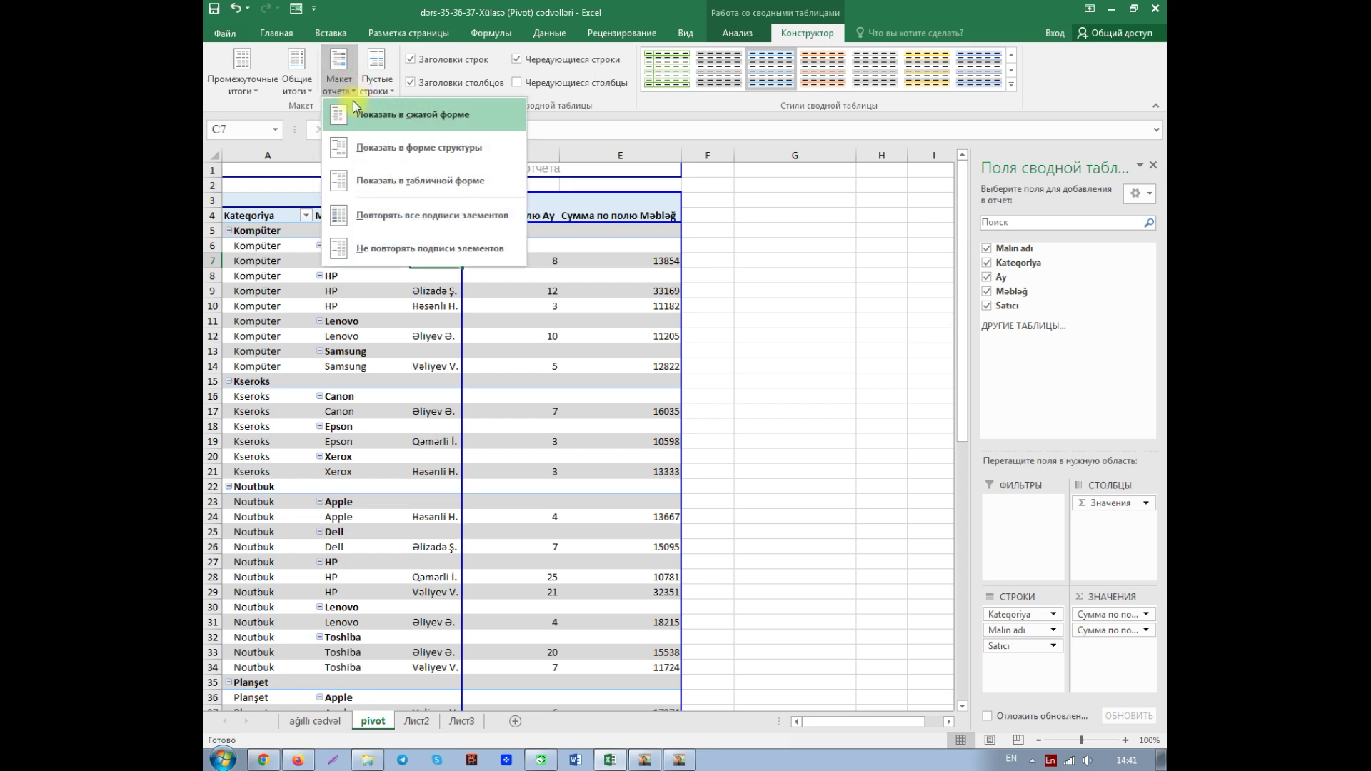
pyautogui.click(405, 251)
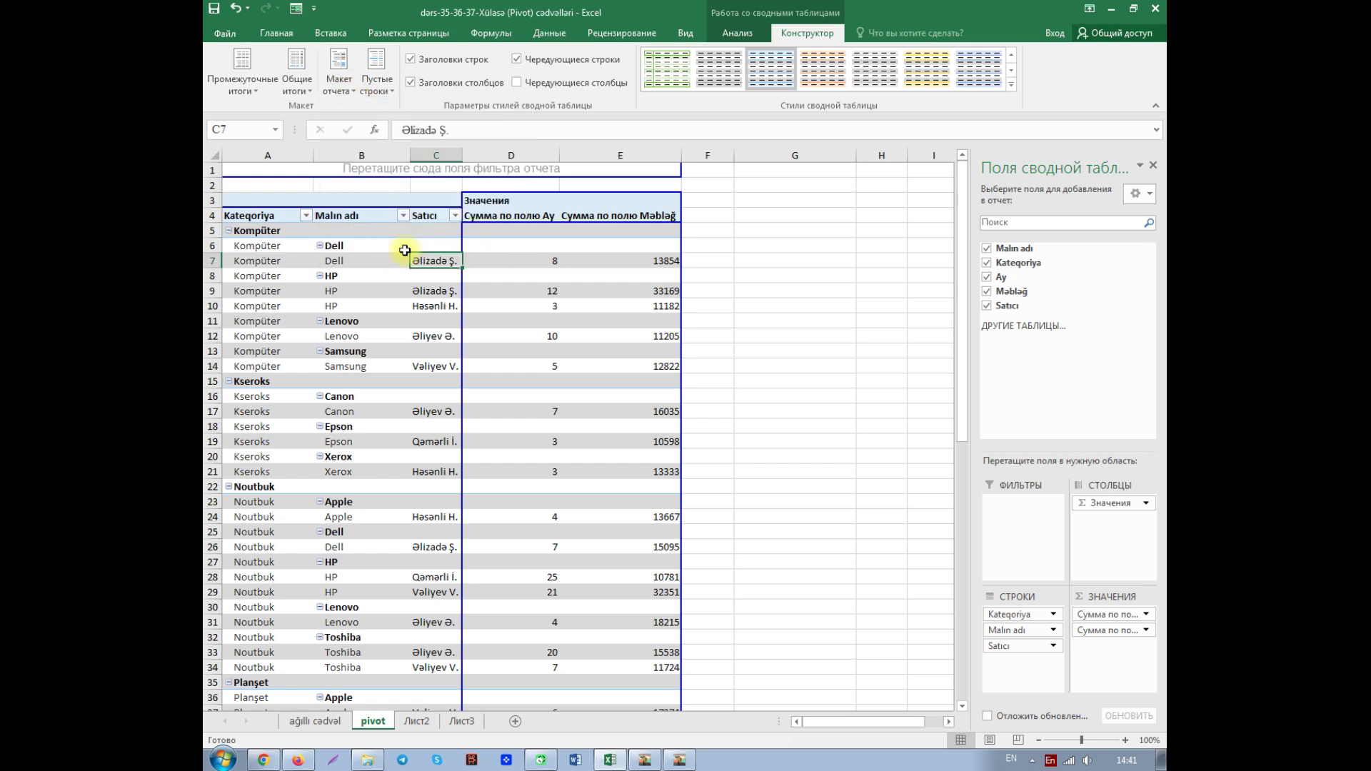
# - Show the pivot table report in tabular form
pyautogui.click(391, 89)
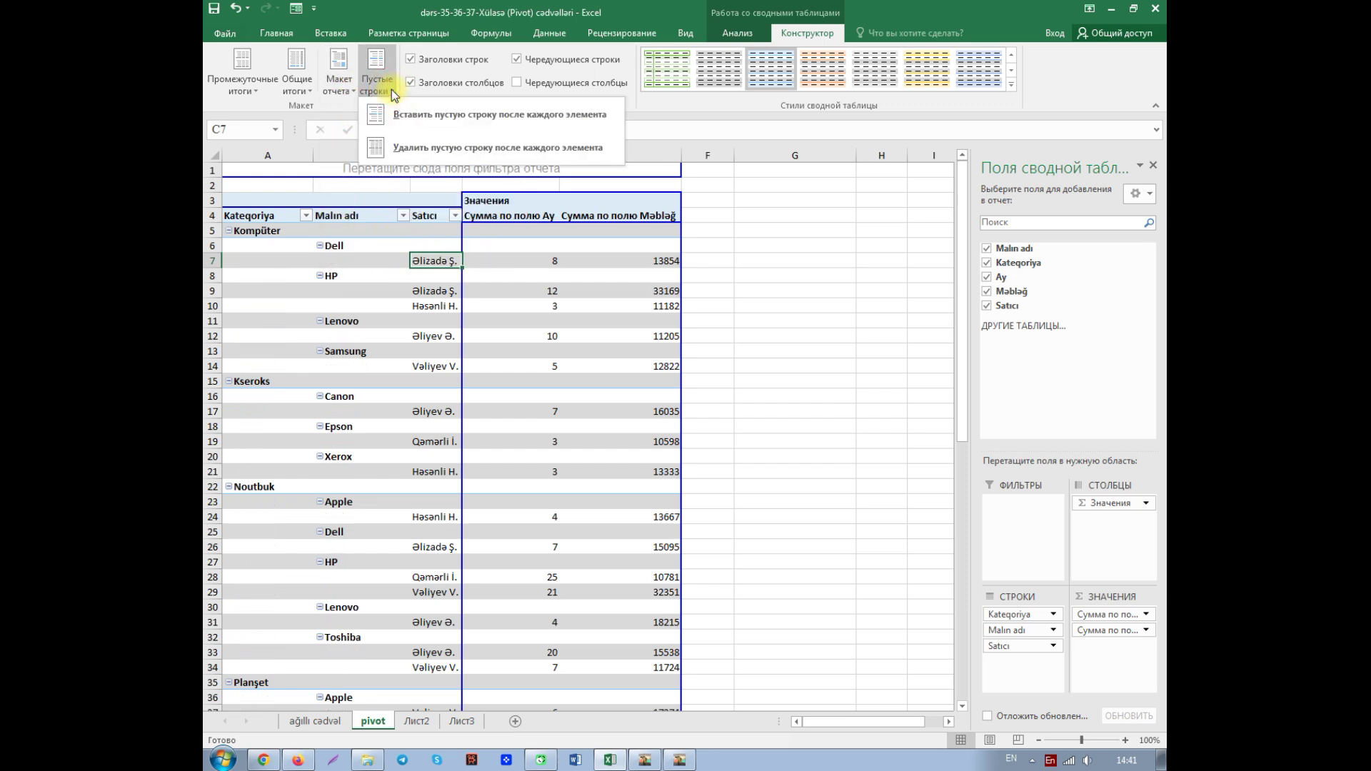
pyautogui.click(347, 74)
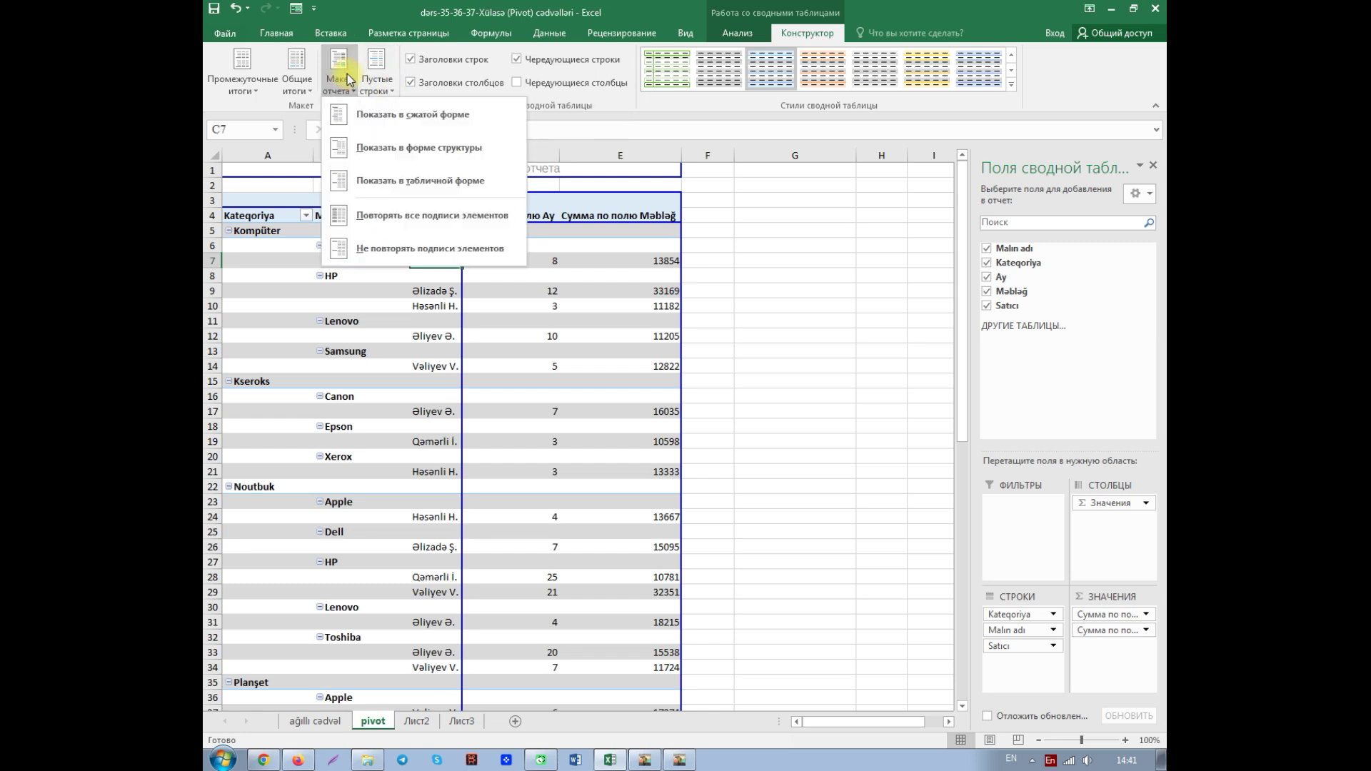
pyautogui.click(382, 181)
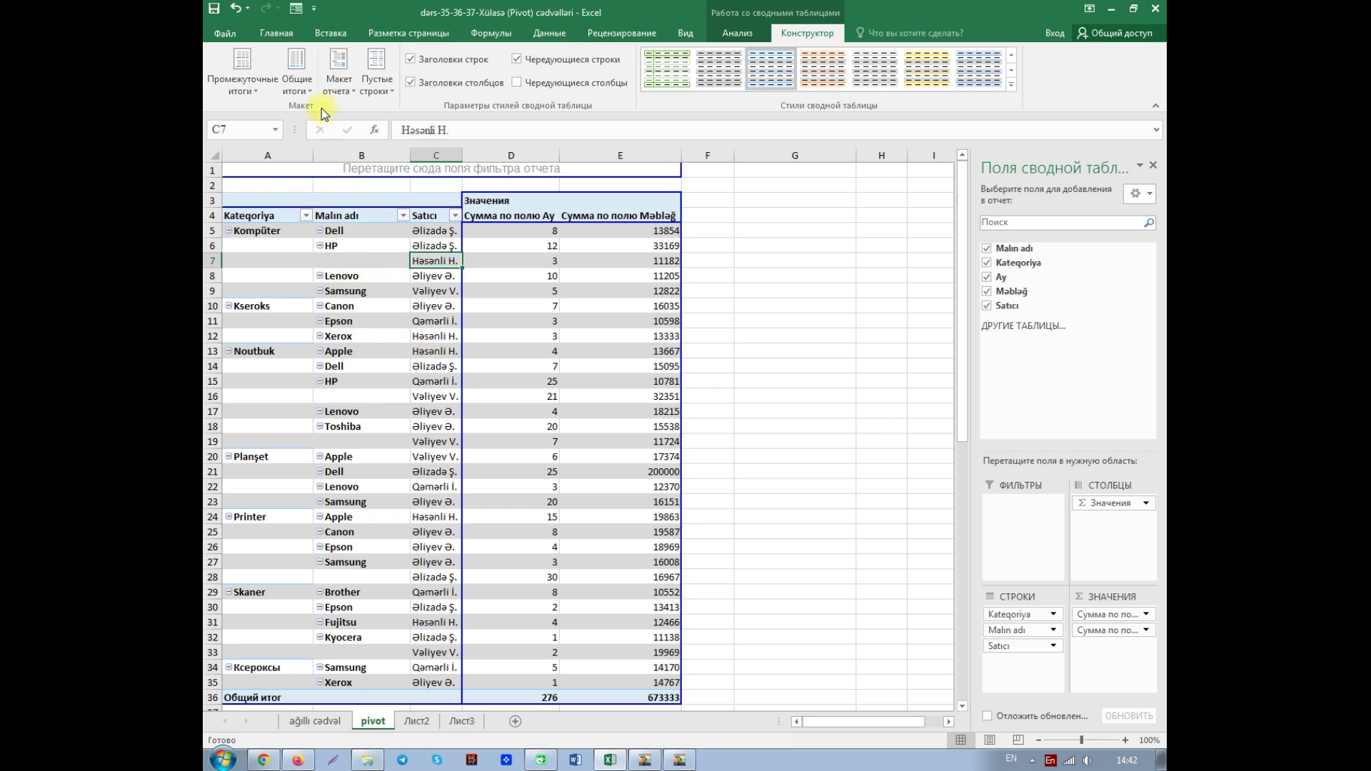
# - Turn the pivot table's grand totals off for rows and columns, and turn them back on for both
pyautogui.click(312, 89)
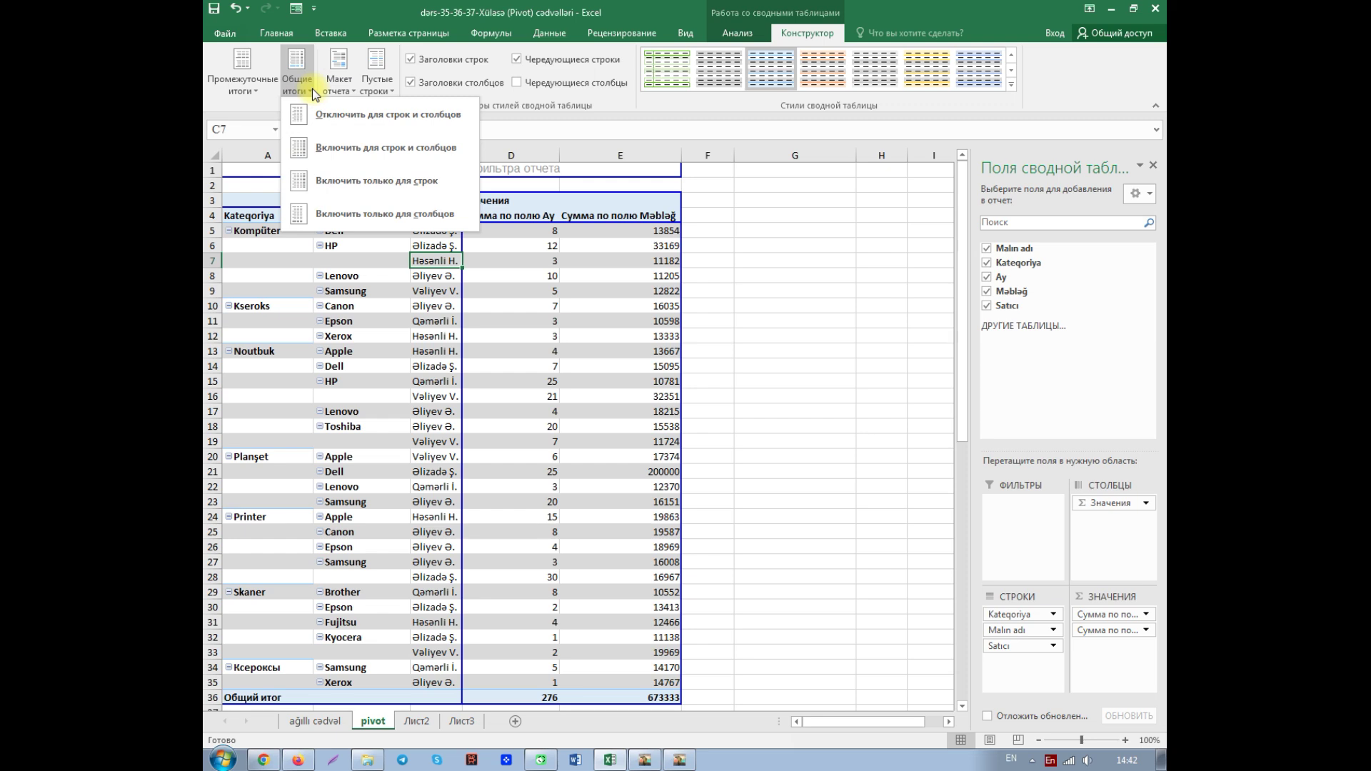
pyautogui.click(523, 426)
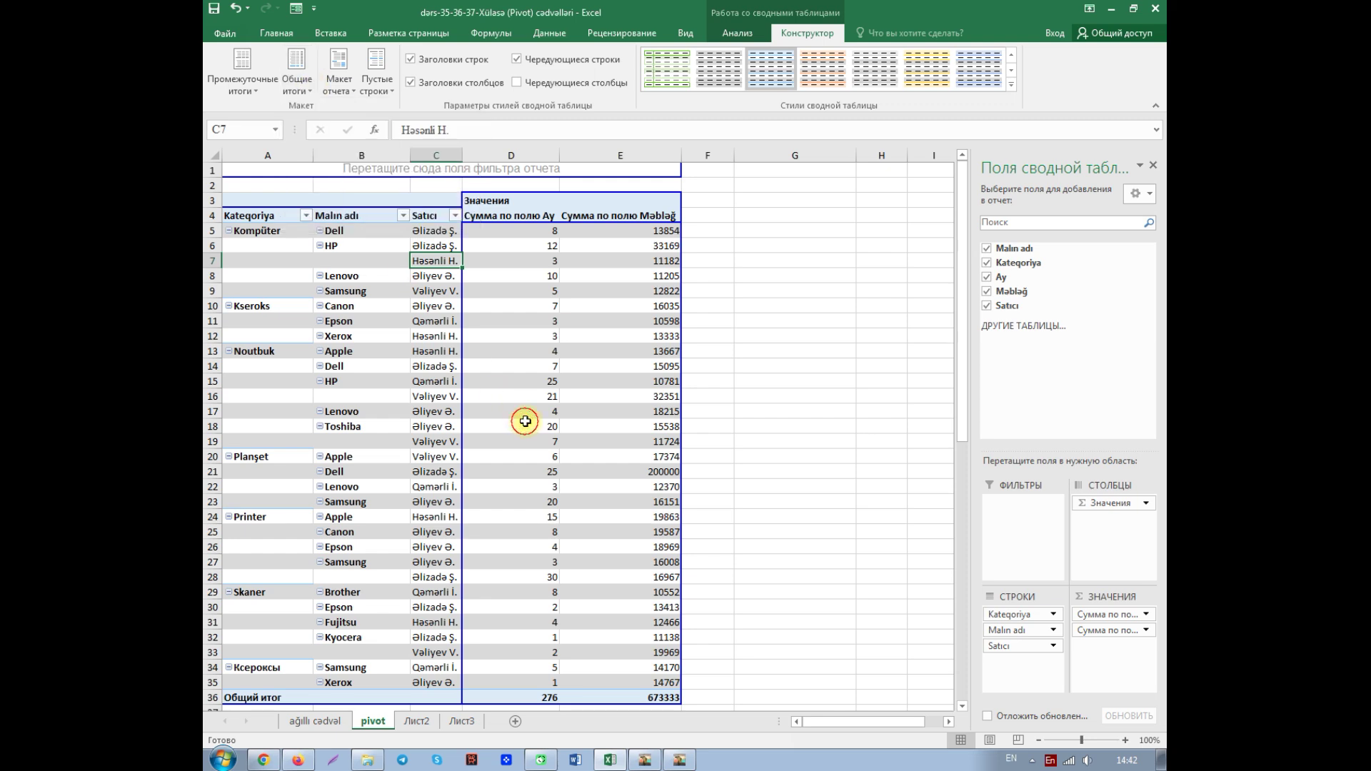
pyautogui.scroll(-2, 497, 507)
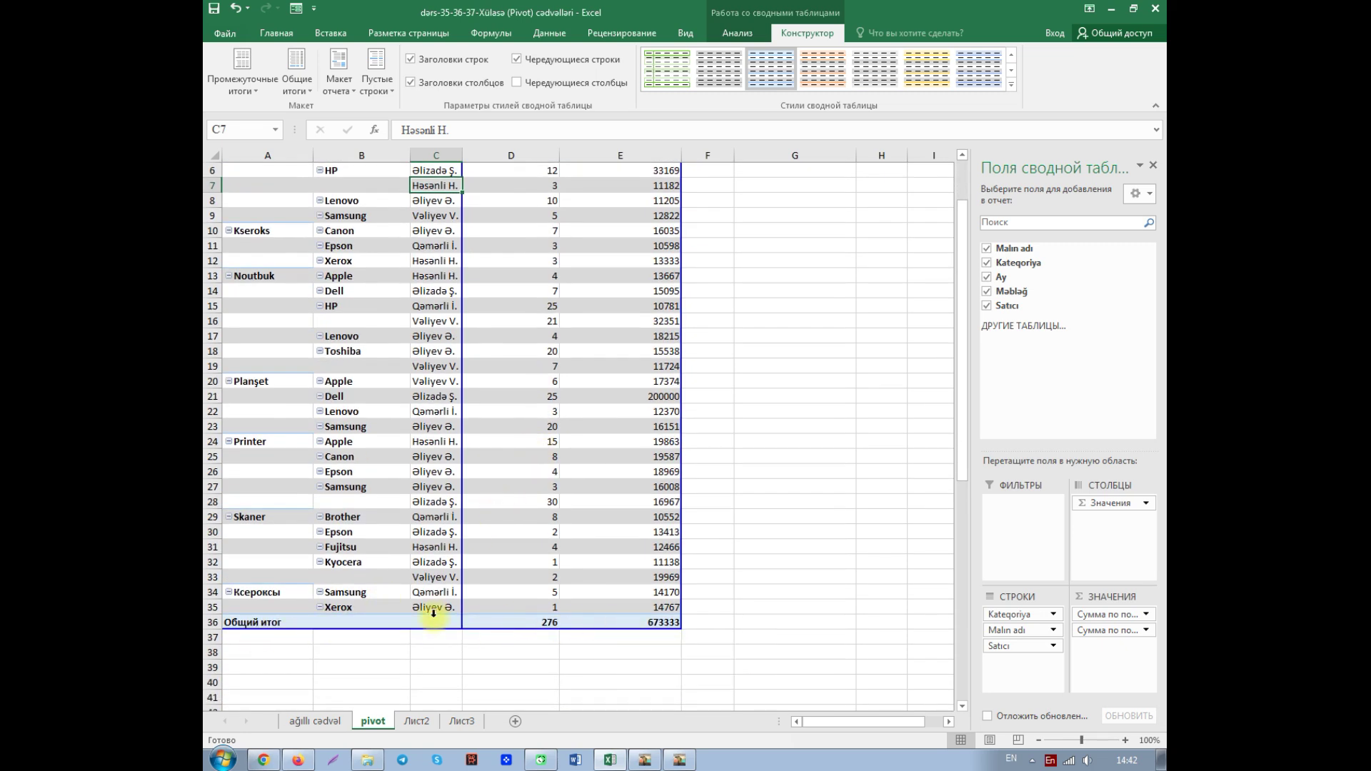
pyautogui.click(312, 90)
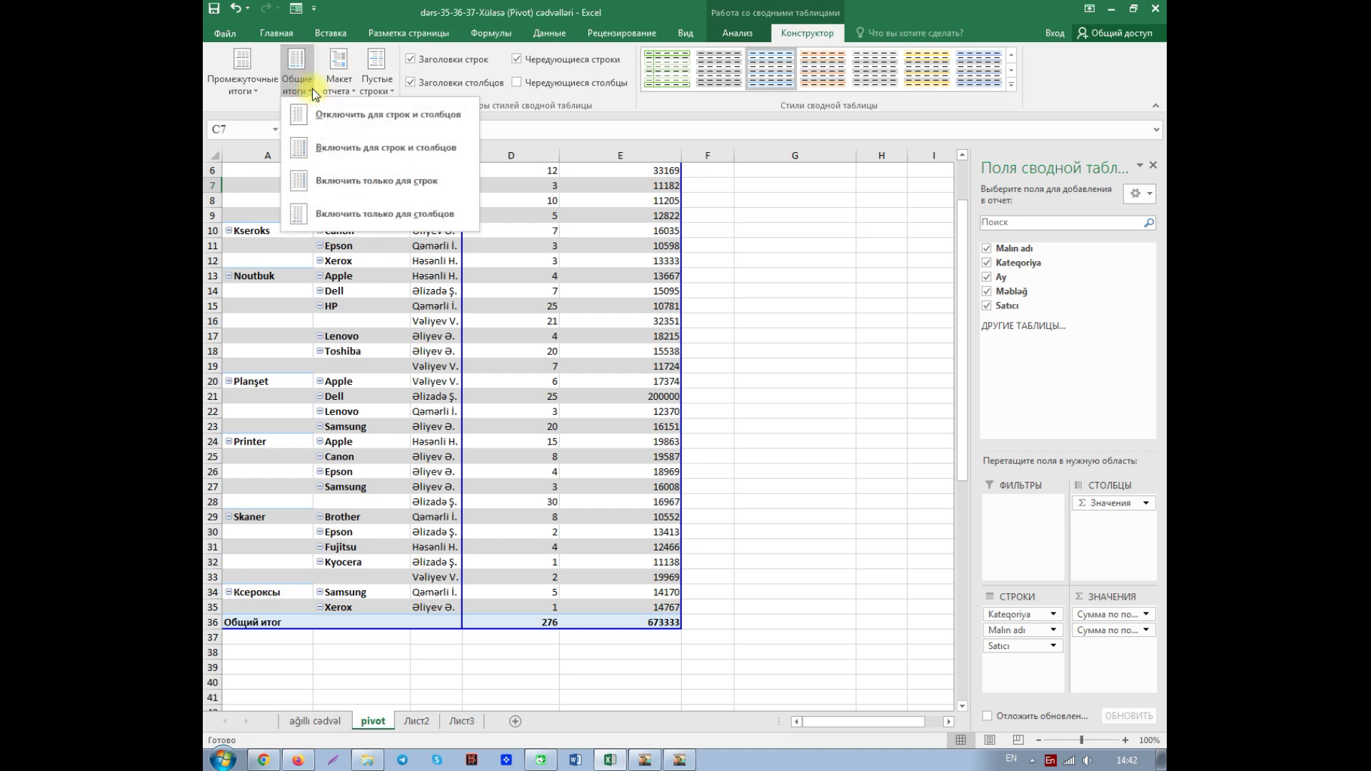
pyautogui.click(352, 112)
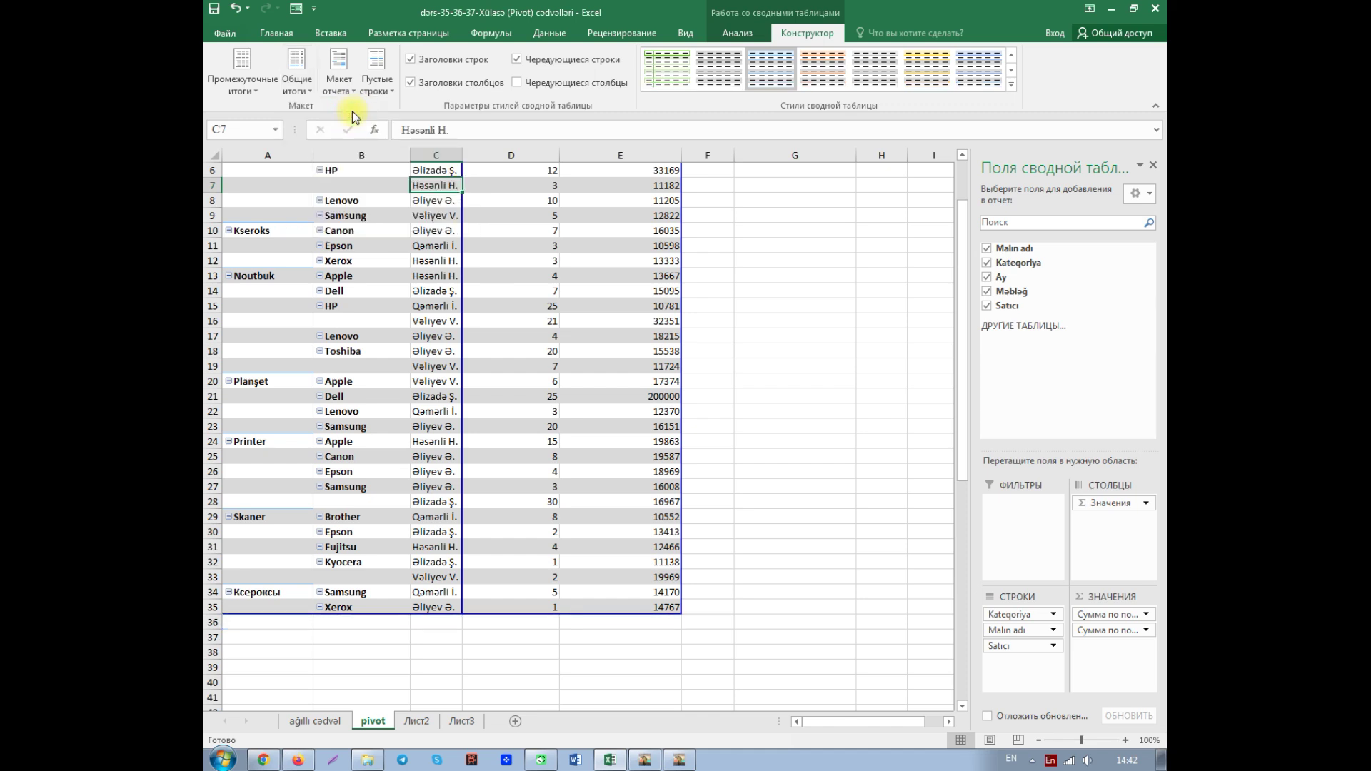
pyautogui.click(311, 88)
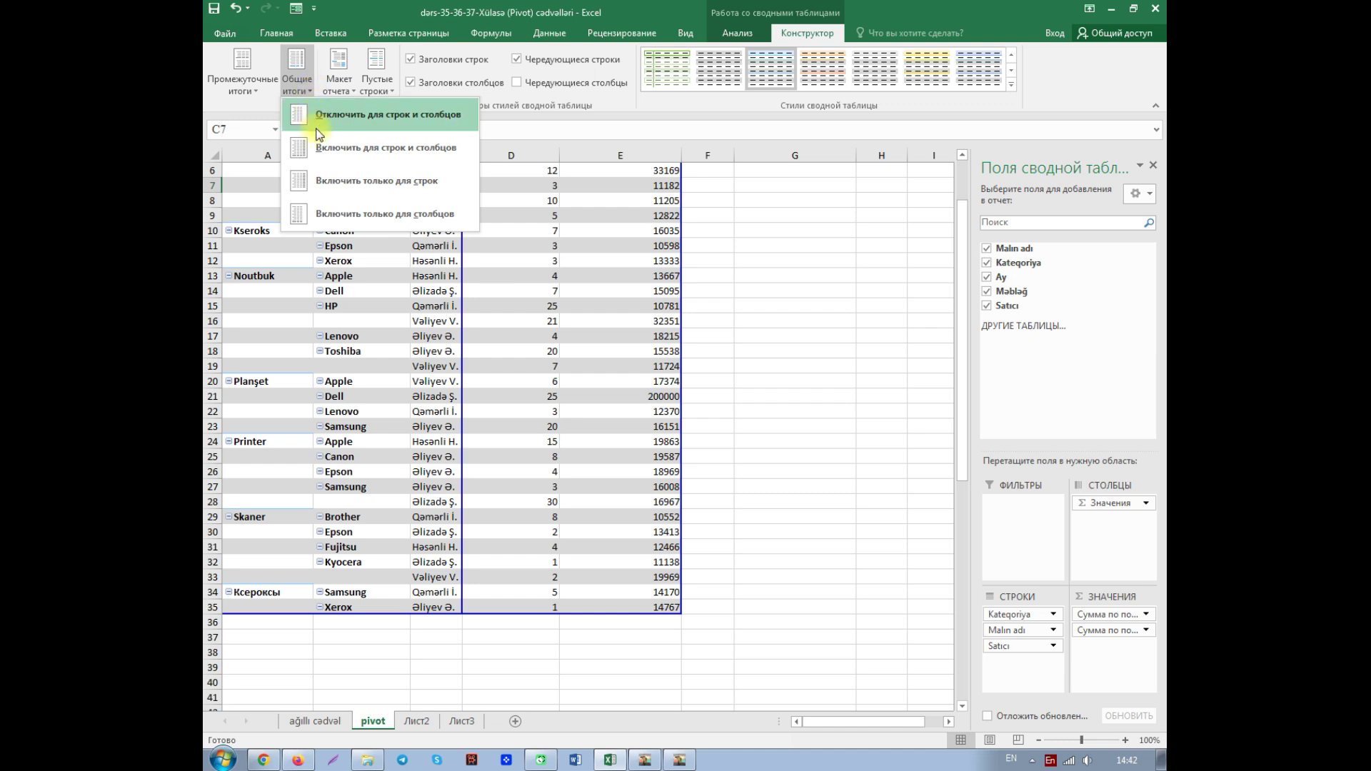
pyautogui.click(333, 148)
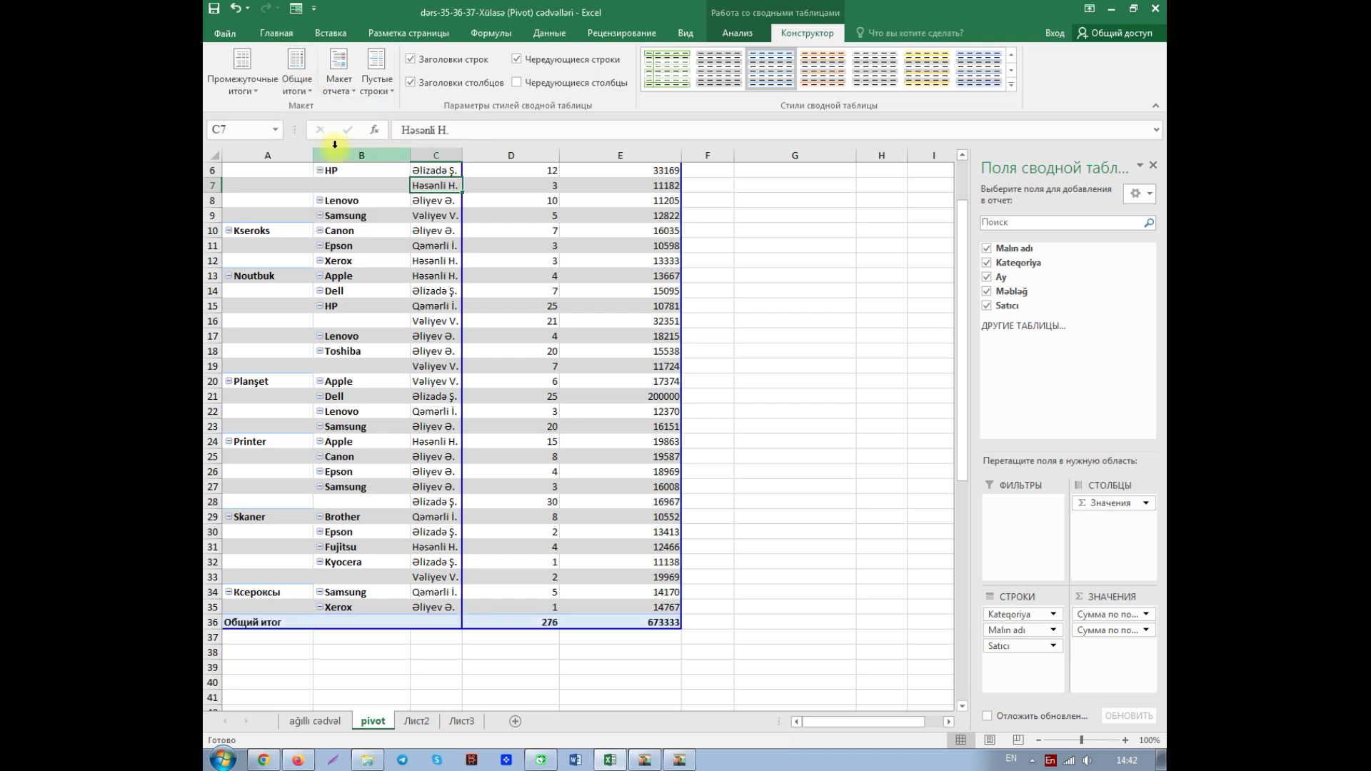
pyautogui.click(311, 89)
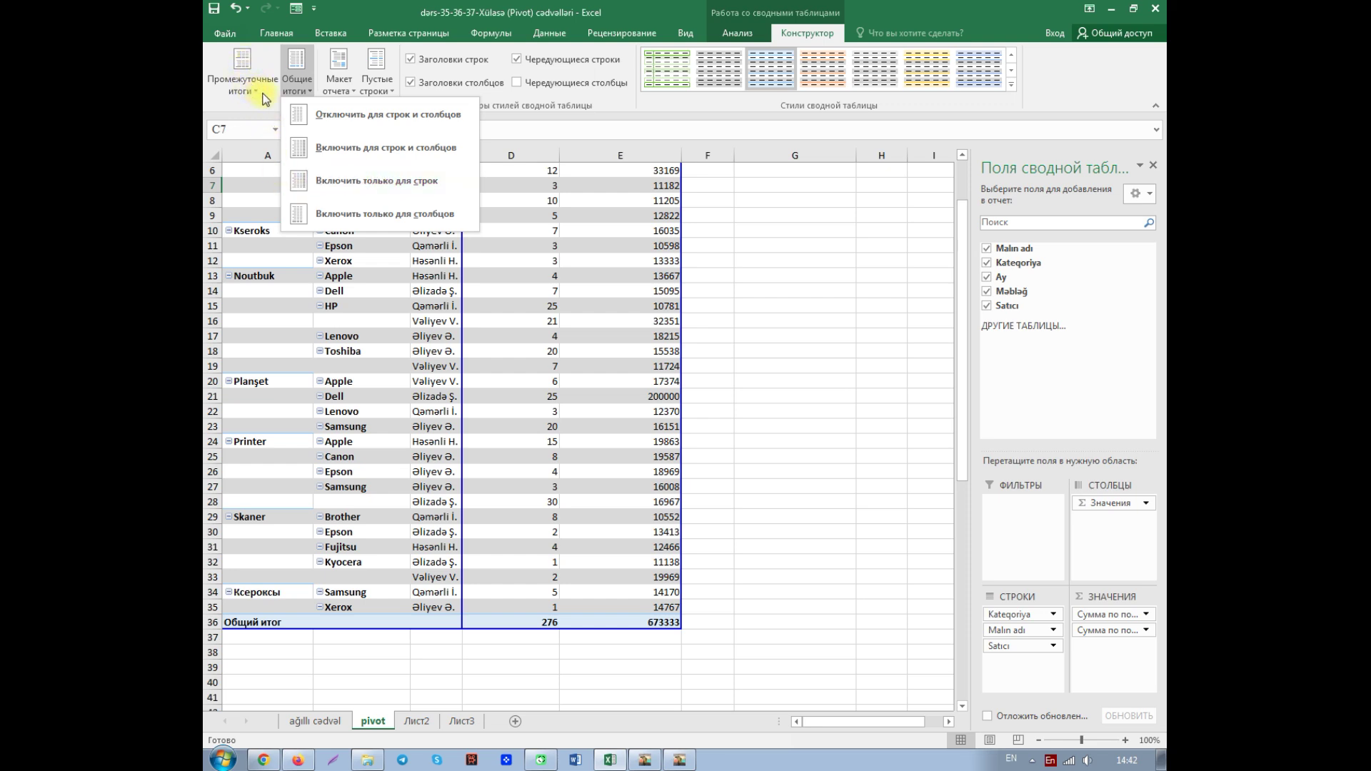
pyautogui.click(305, 295)
pyautogui.rightClick(305, 295)
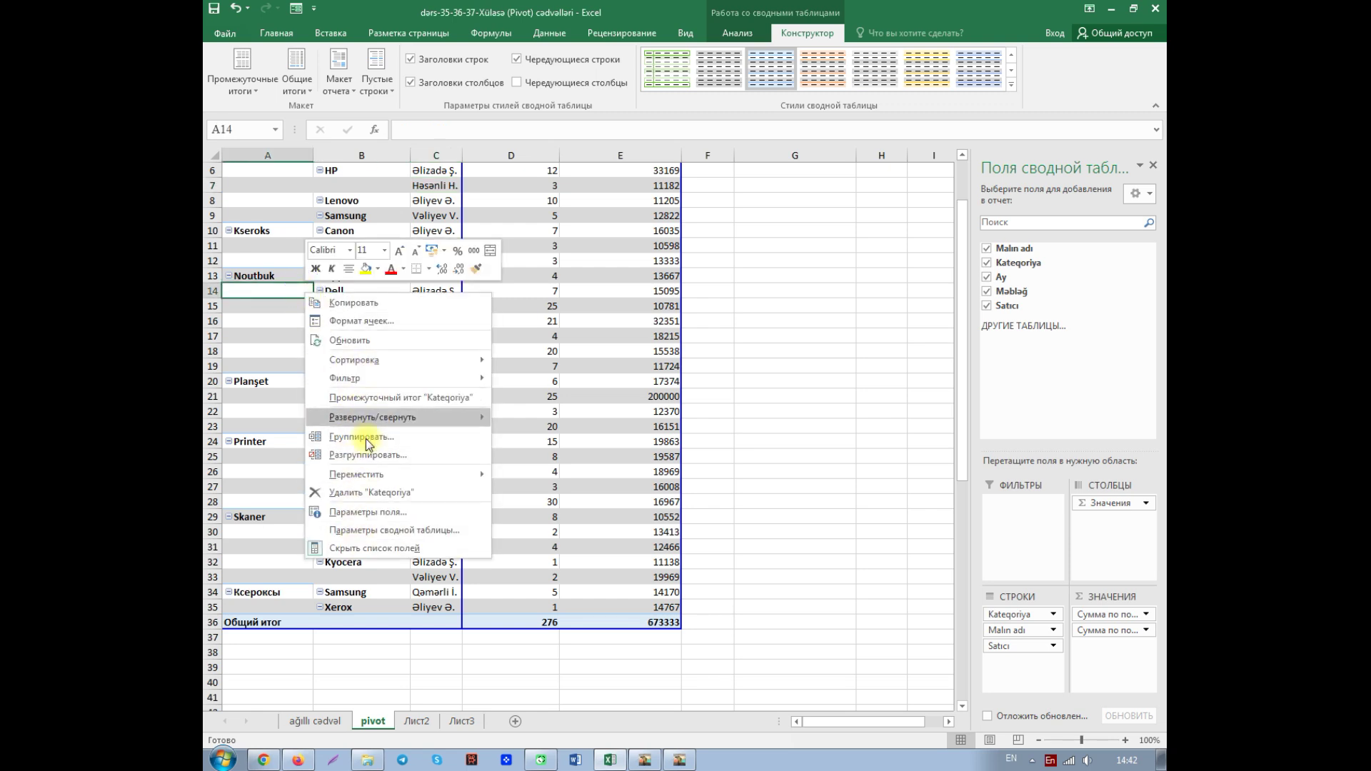
pyautogui.click(268, 292)
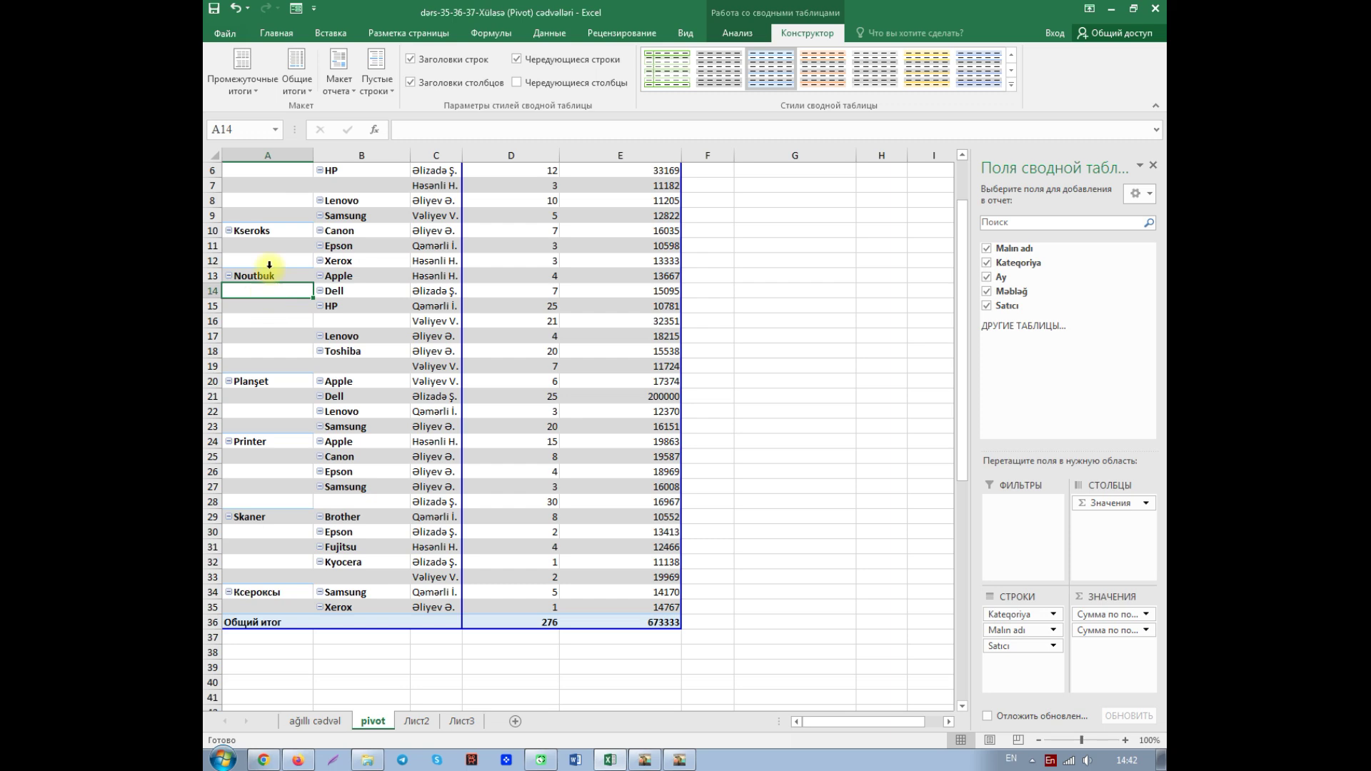
# - Show all subtotals at the top of each group in the pivot table, and hide the subtotals again
pyautogui.click(257, 92)
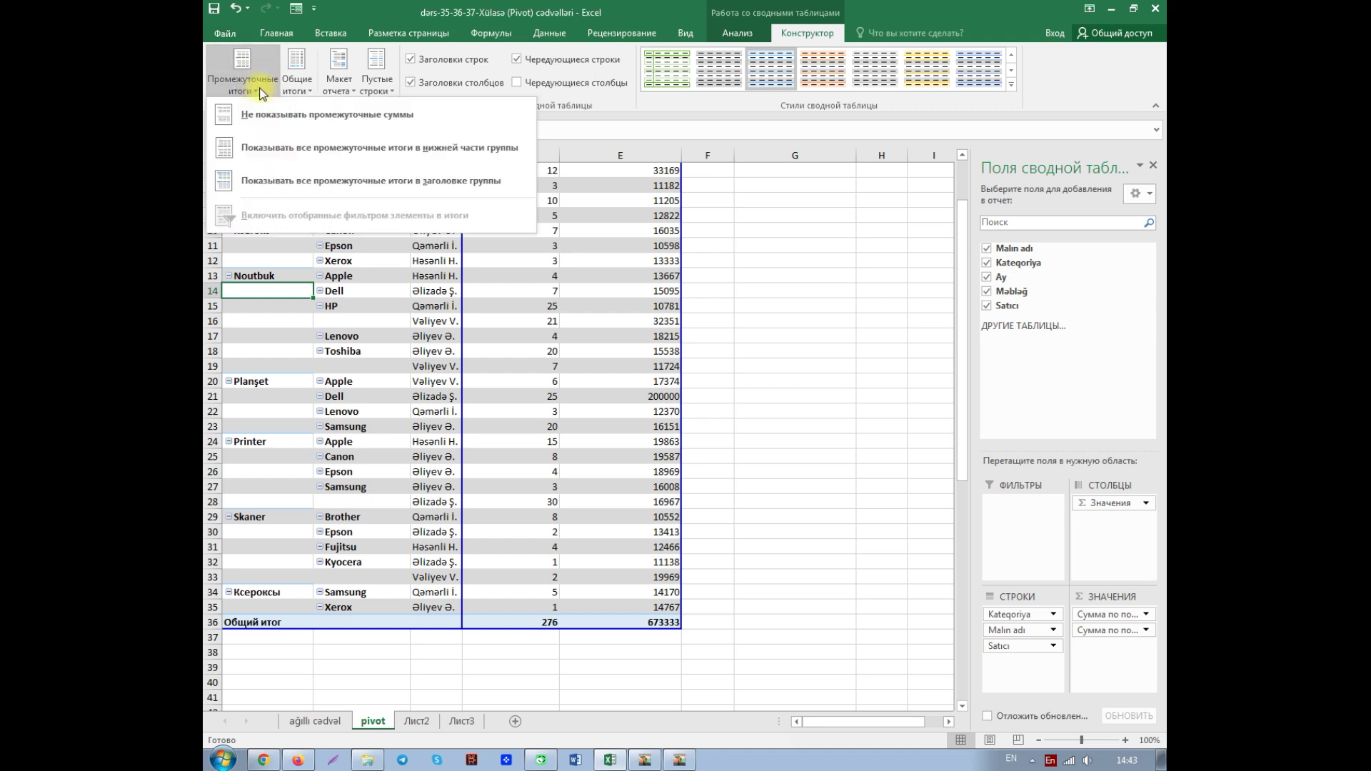
pyautogui.click(272, 182)
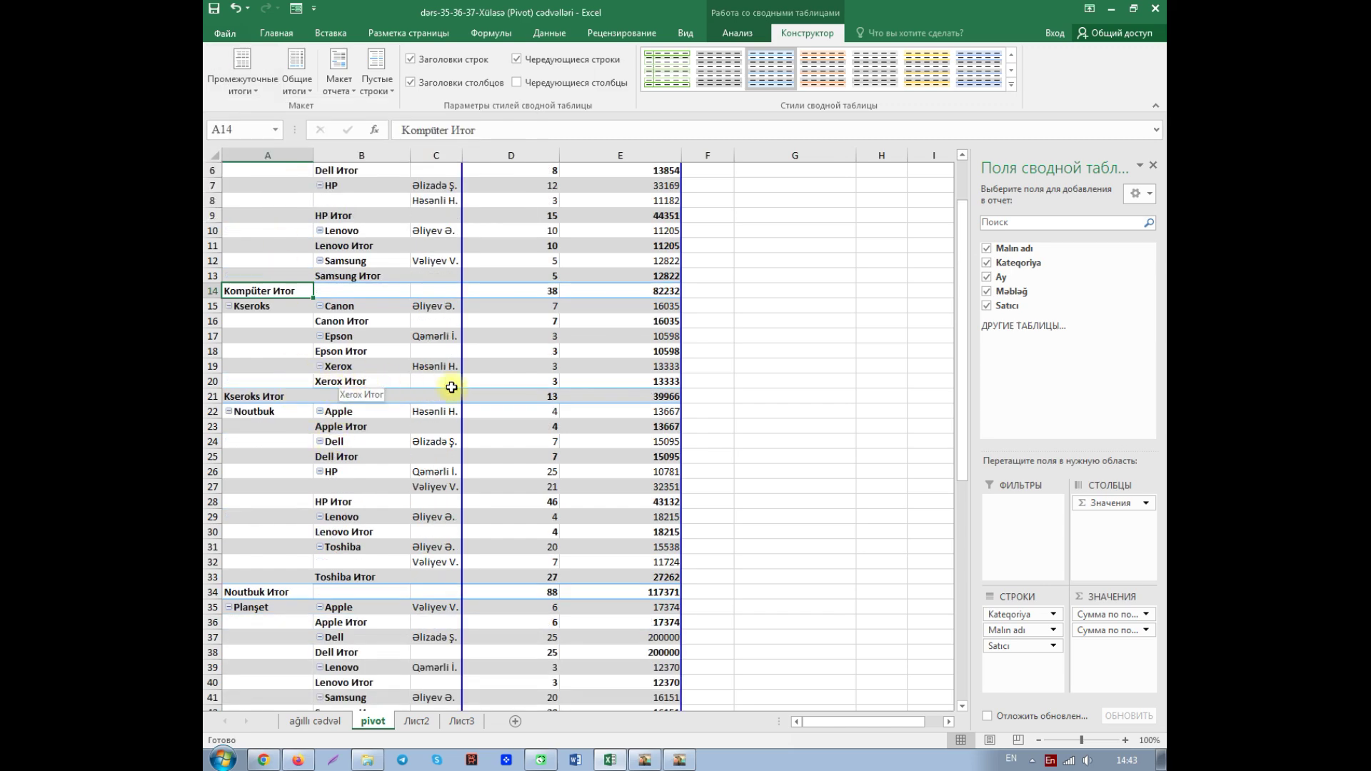
pyautogui.click(257, 85)
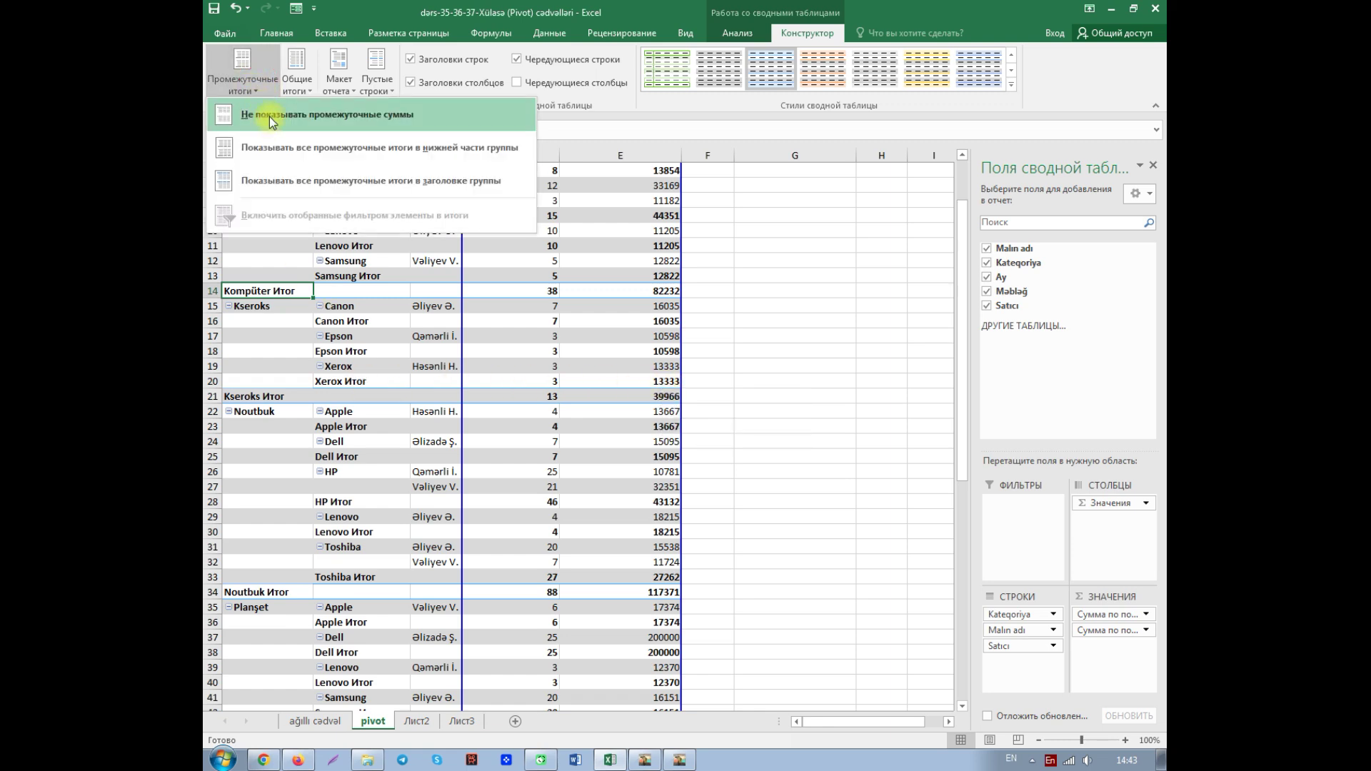
pyautogui.click(269, 117)
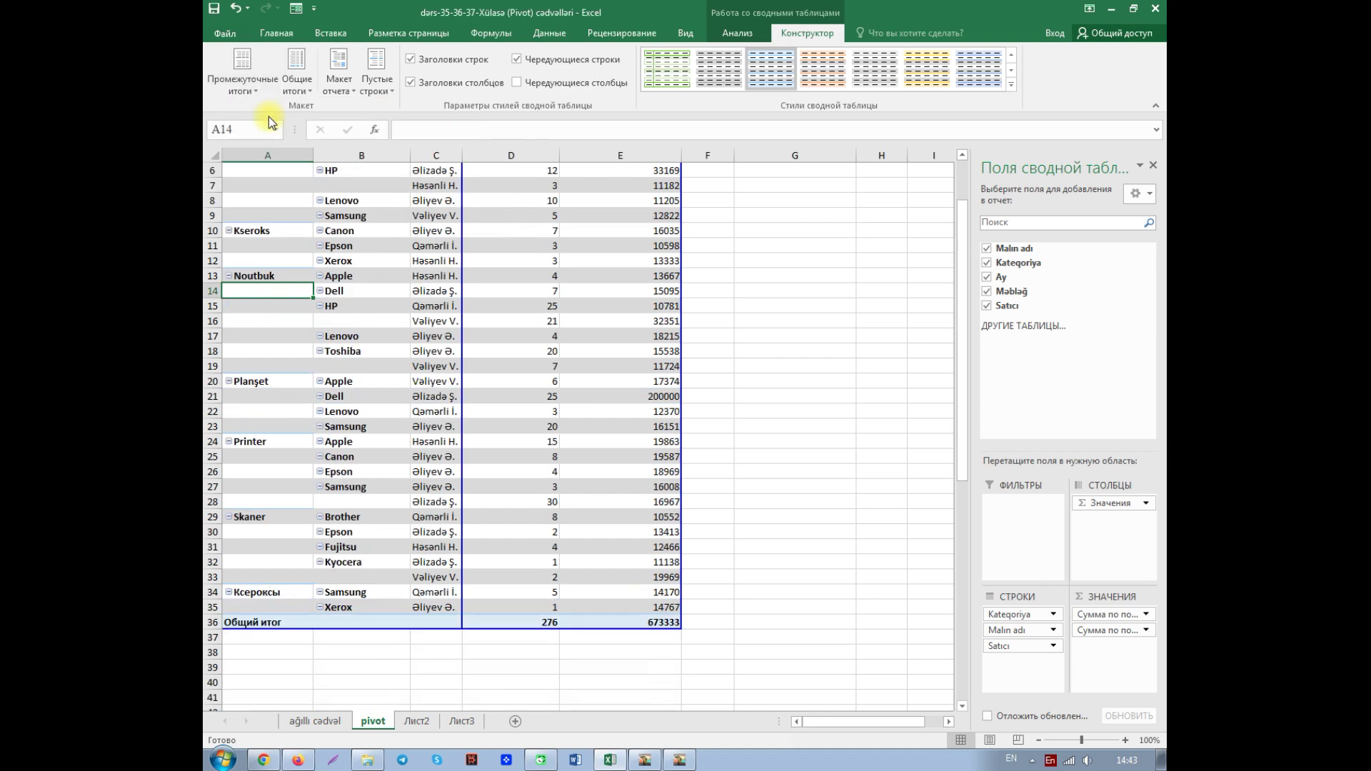
# - Show all subtotals at the bottom of each group in the pivot table, and turn them off again
pyautogui.click(259, 89)
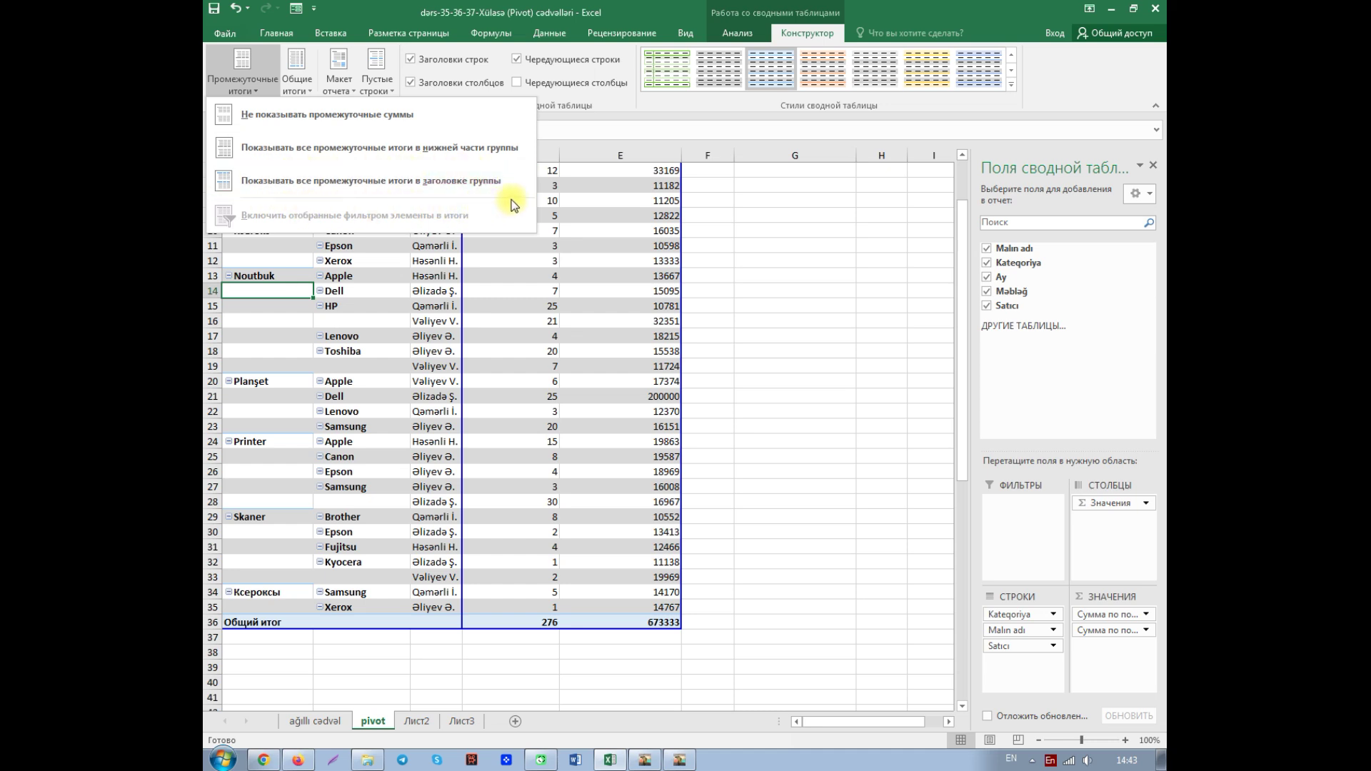
pyautogui.click(361, 150)
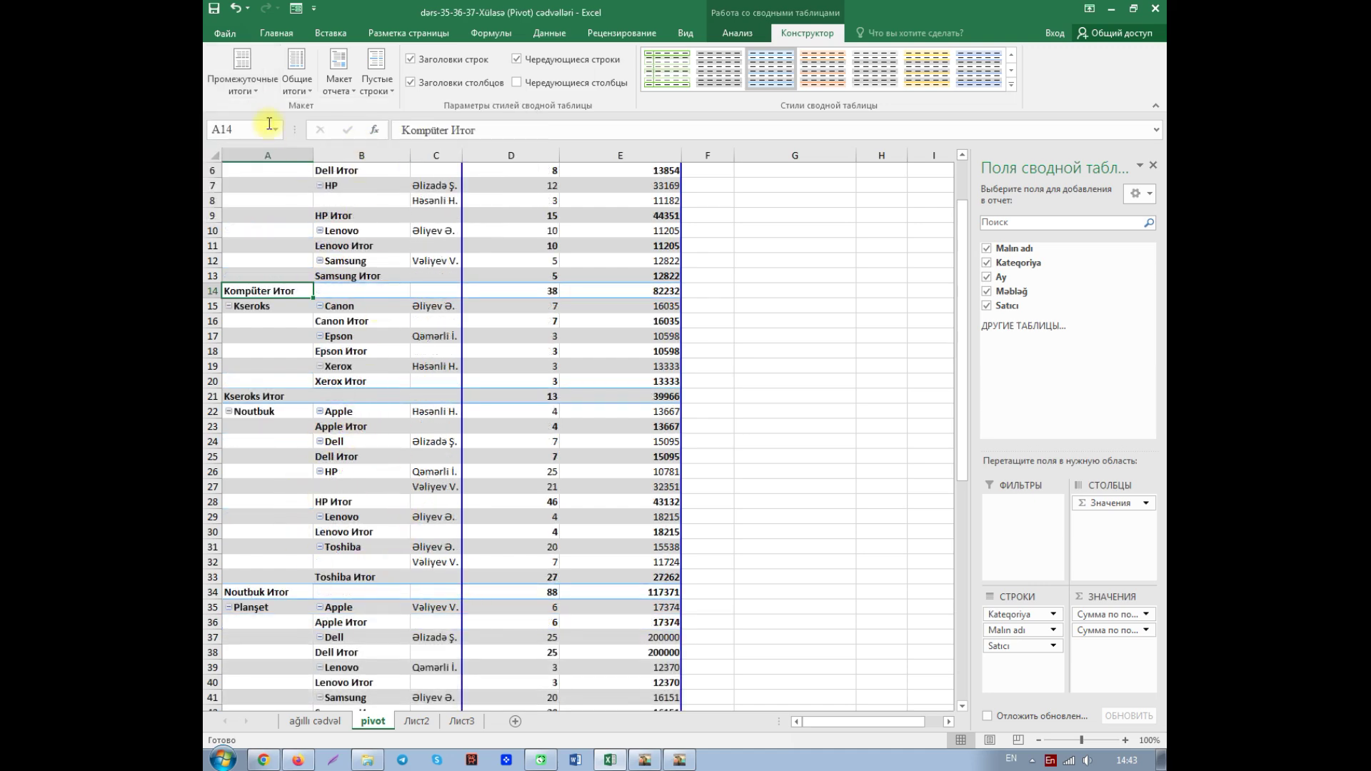
pyautogui.click(256, 90)
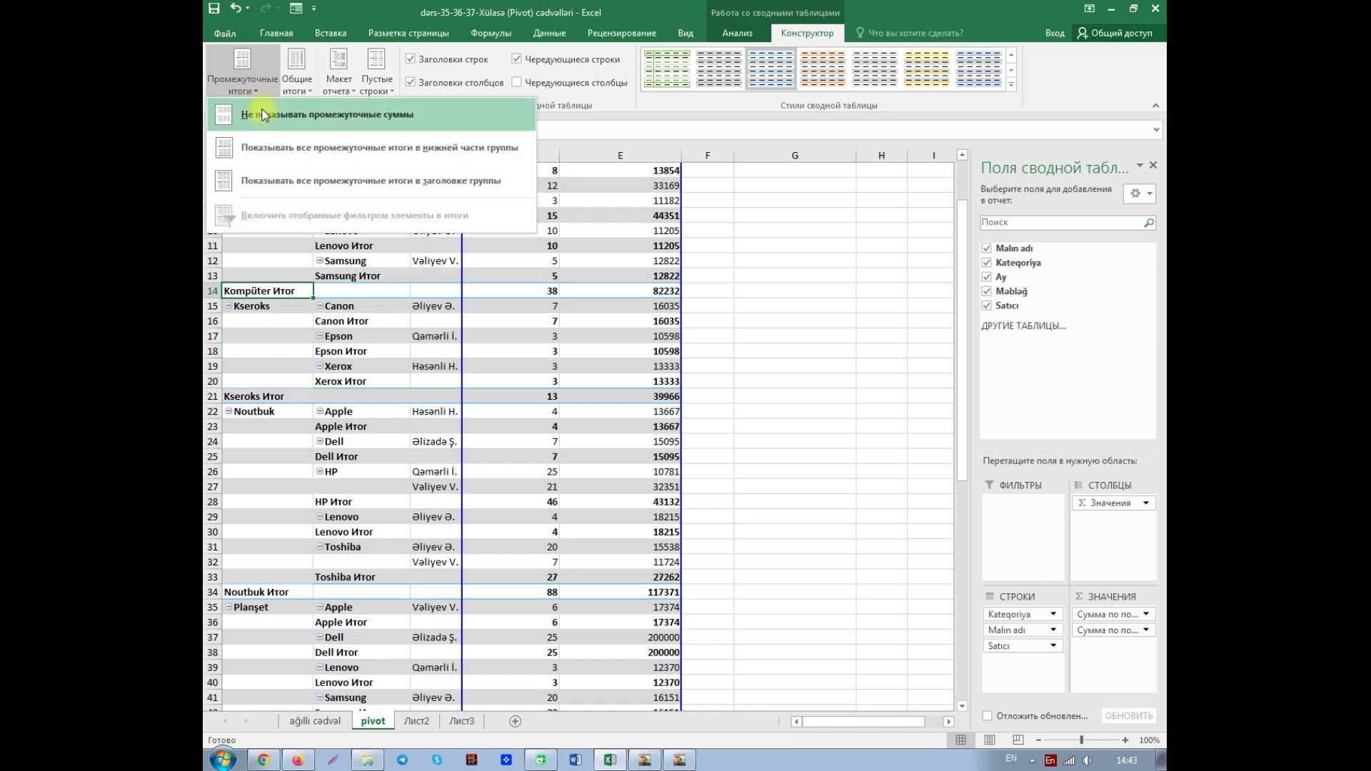
pyautogui.click(264, 114)
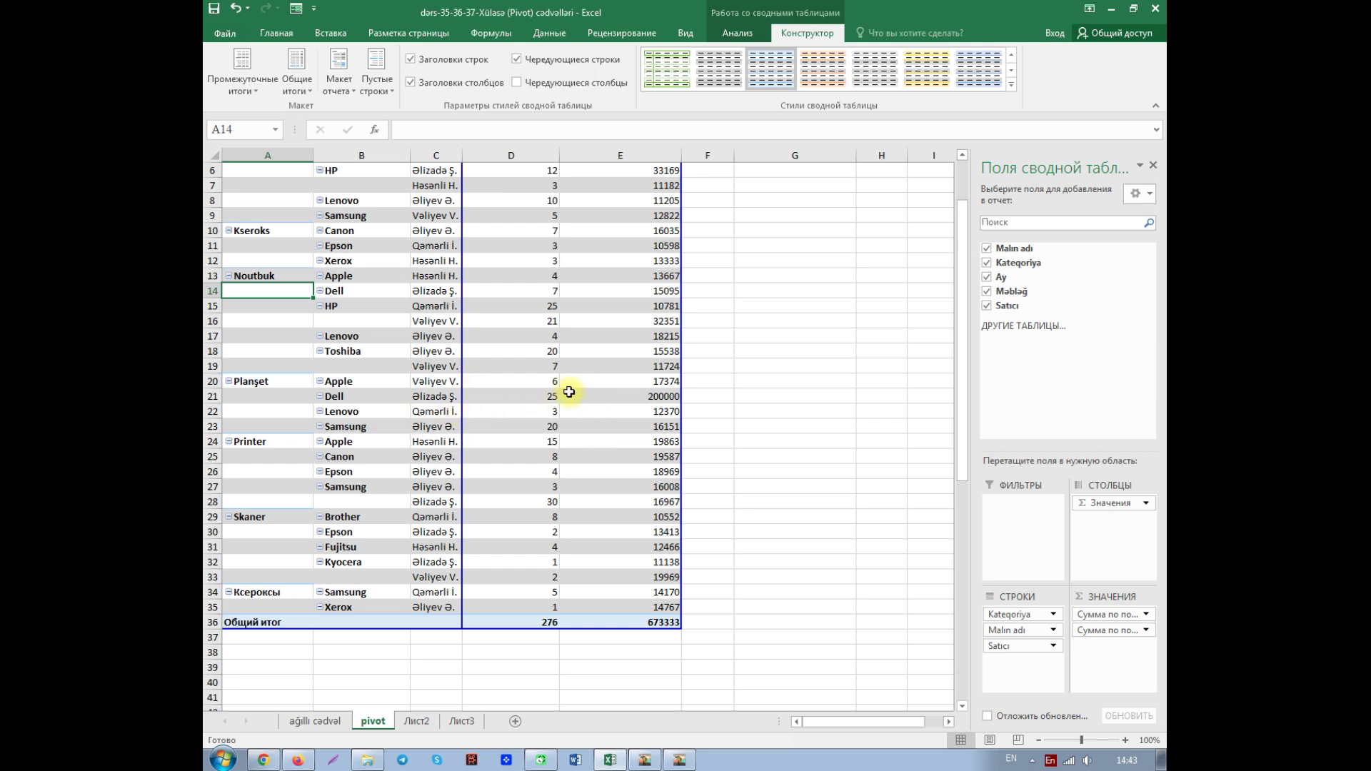
# - Clear the filter from the "Satıcı" column of the table on the "ağıllı cədvəl" sheet
pyautogui.click(325, 722)
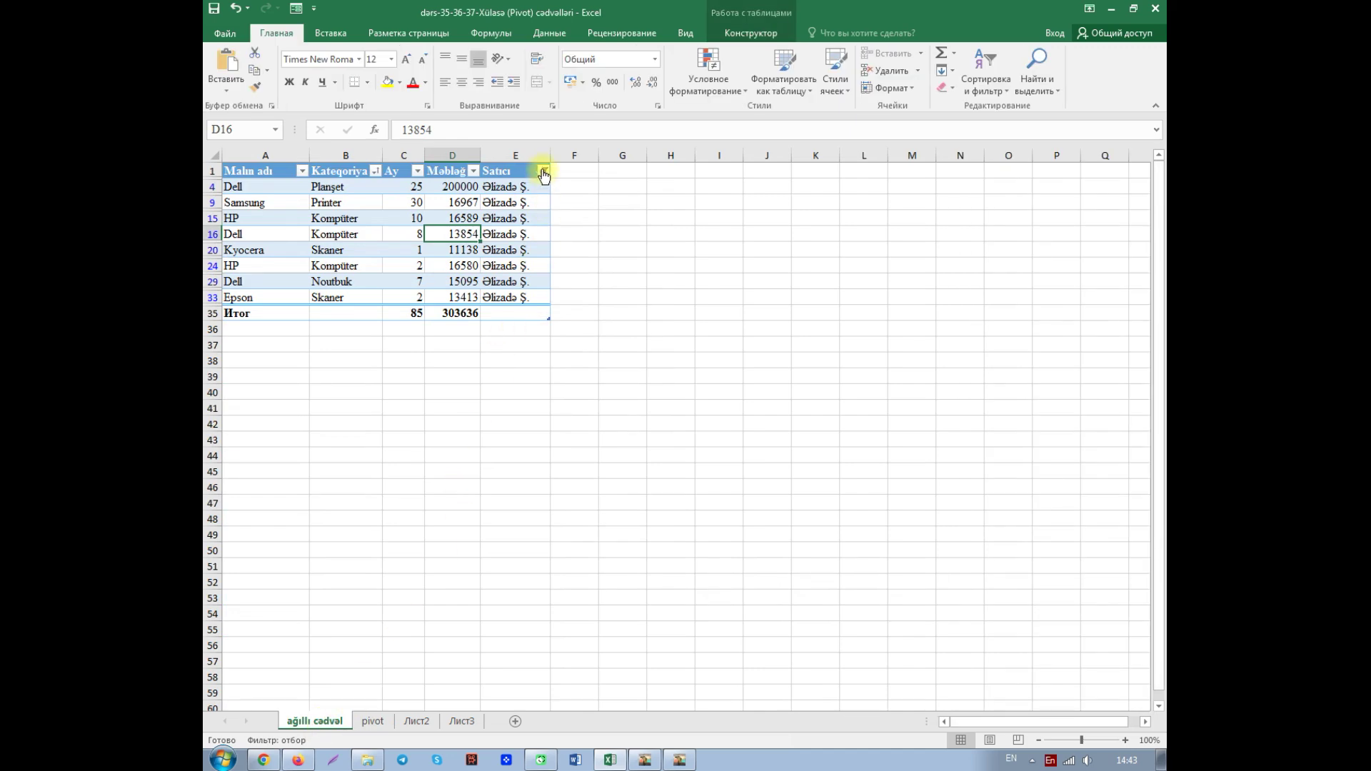
pyautogui.click(544, 171)
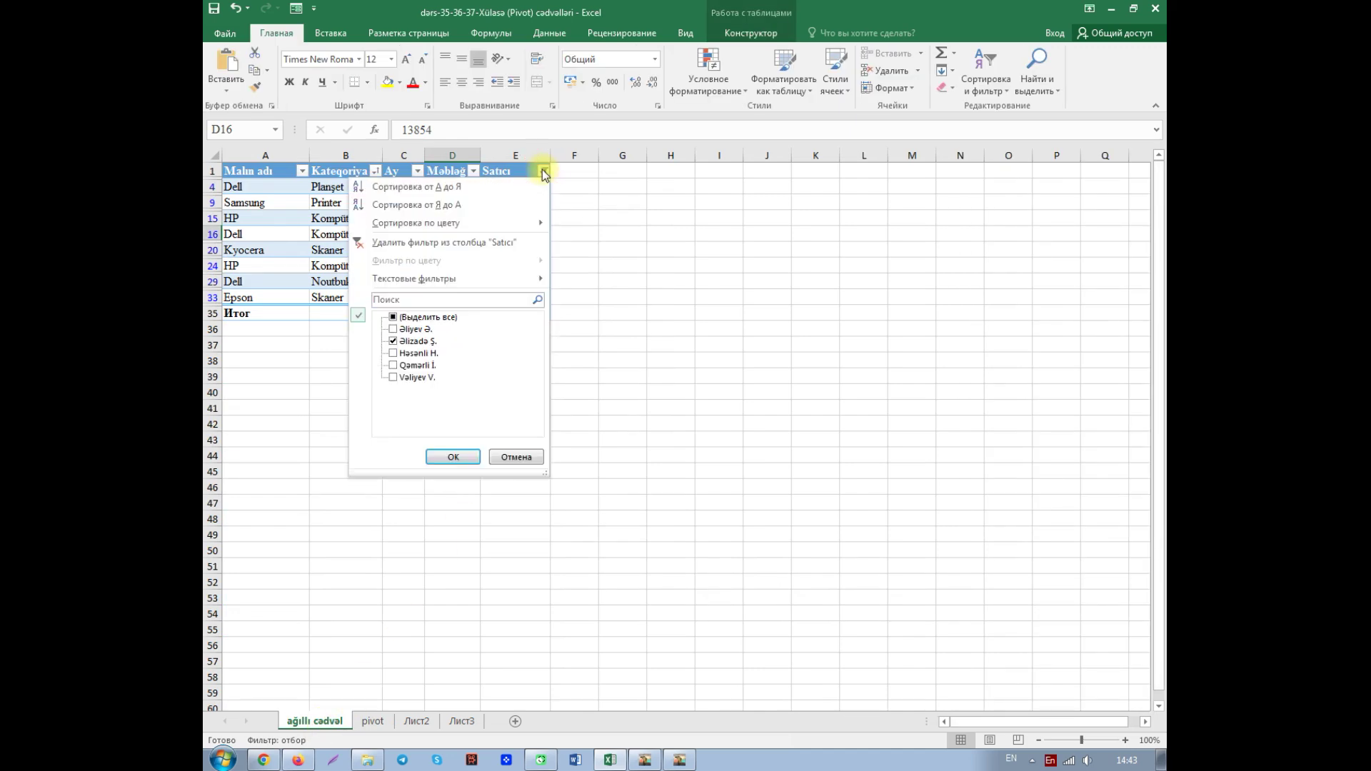
pyautogui.click(500, 242)
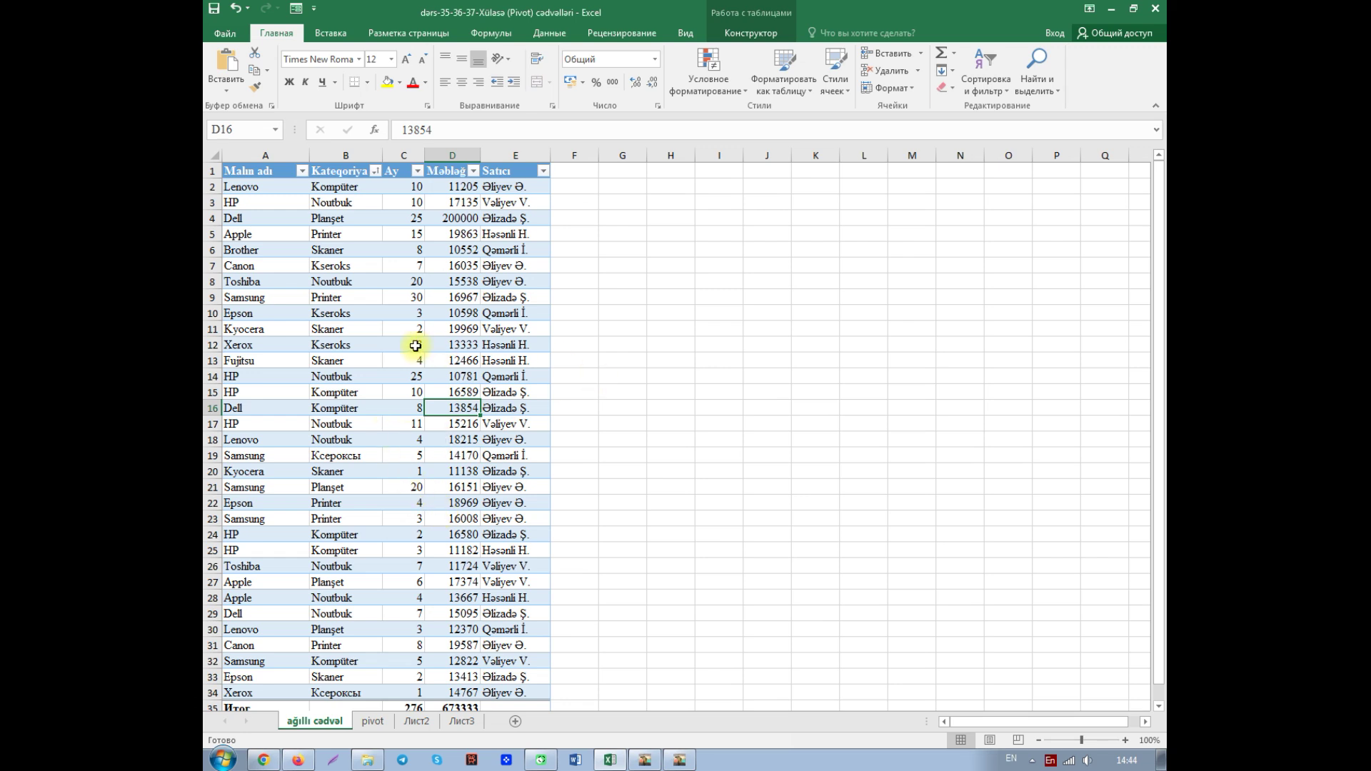
# - Insert a pivot chart based on the "Satış" table, placing it on a new worksheet
pyautogui.click(370, 343)
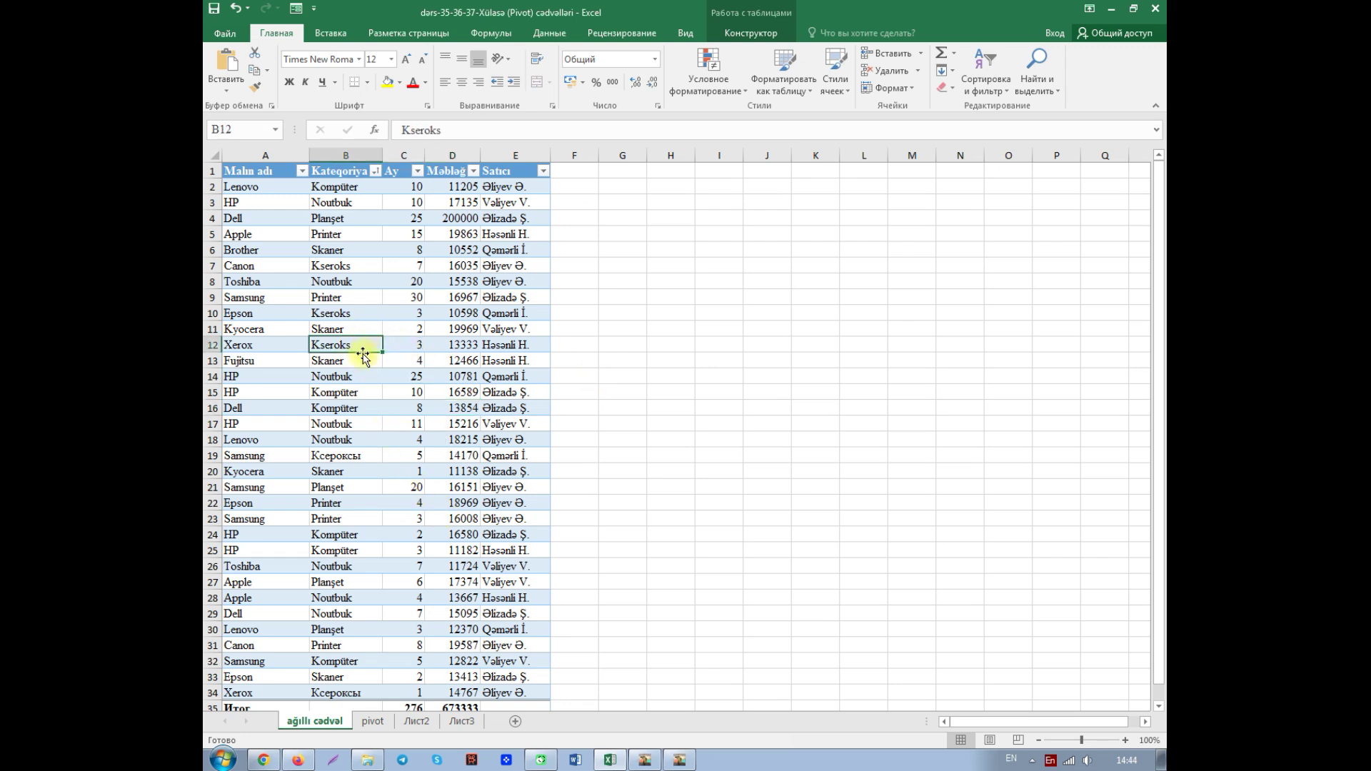
pyautogui.click(332, 35)
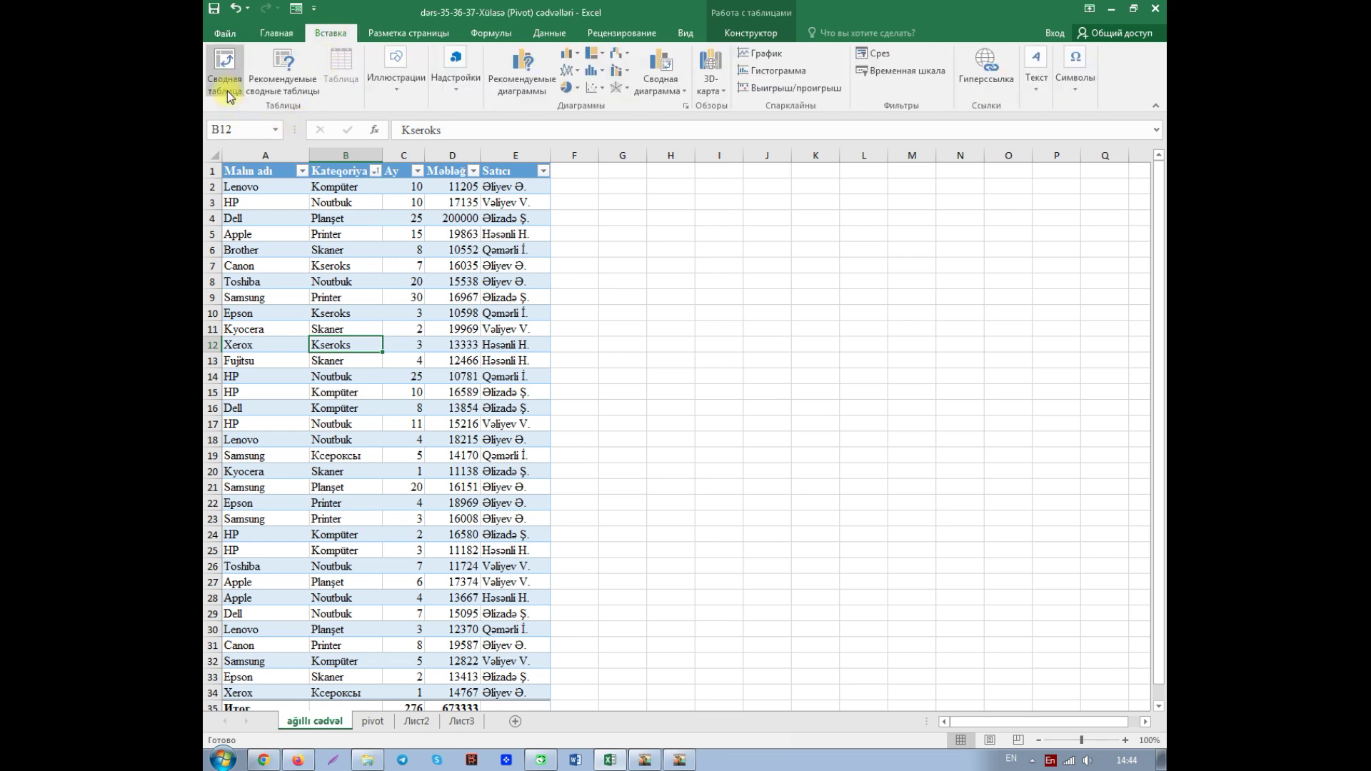
pyautogui.click(665, 97)
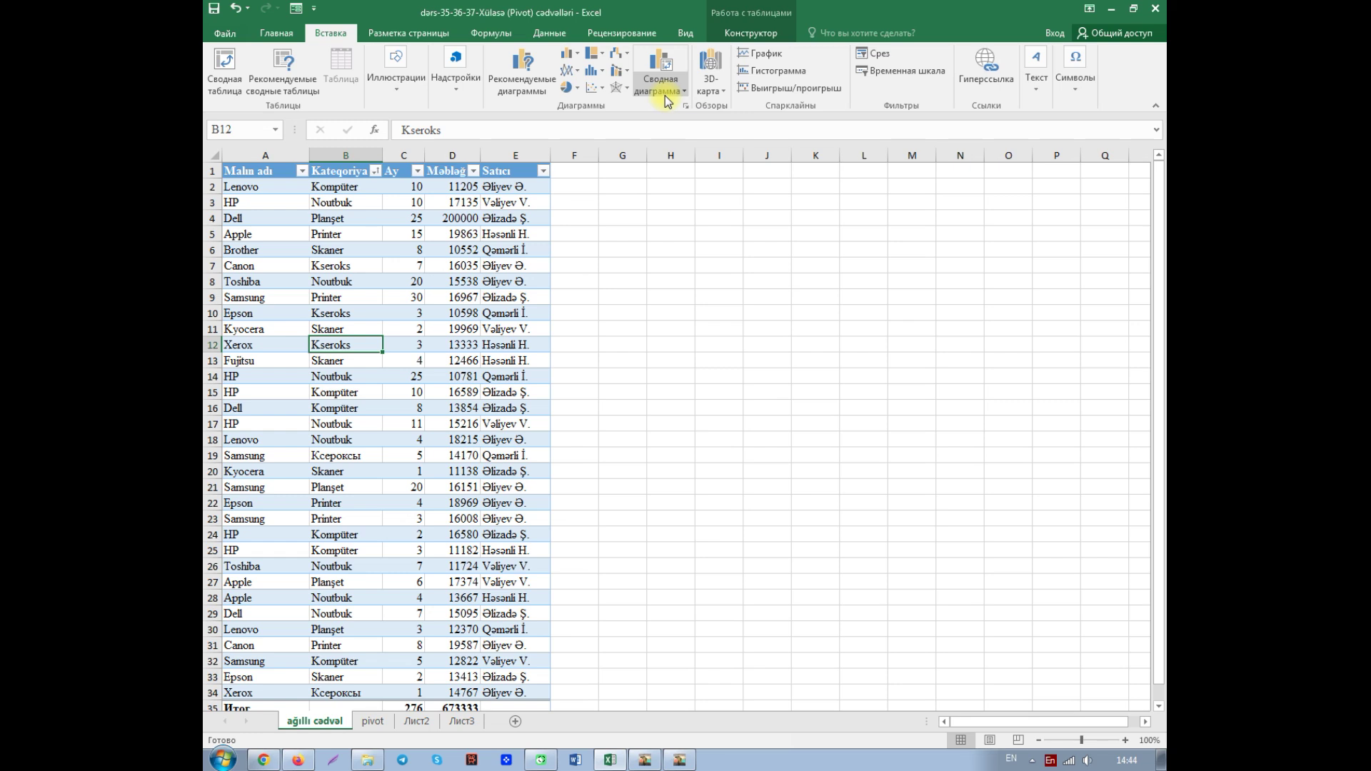
pyautogui.click(686, 91)
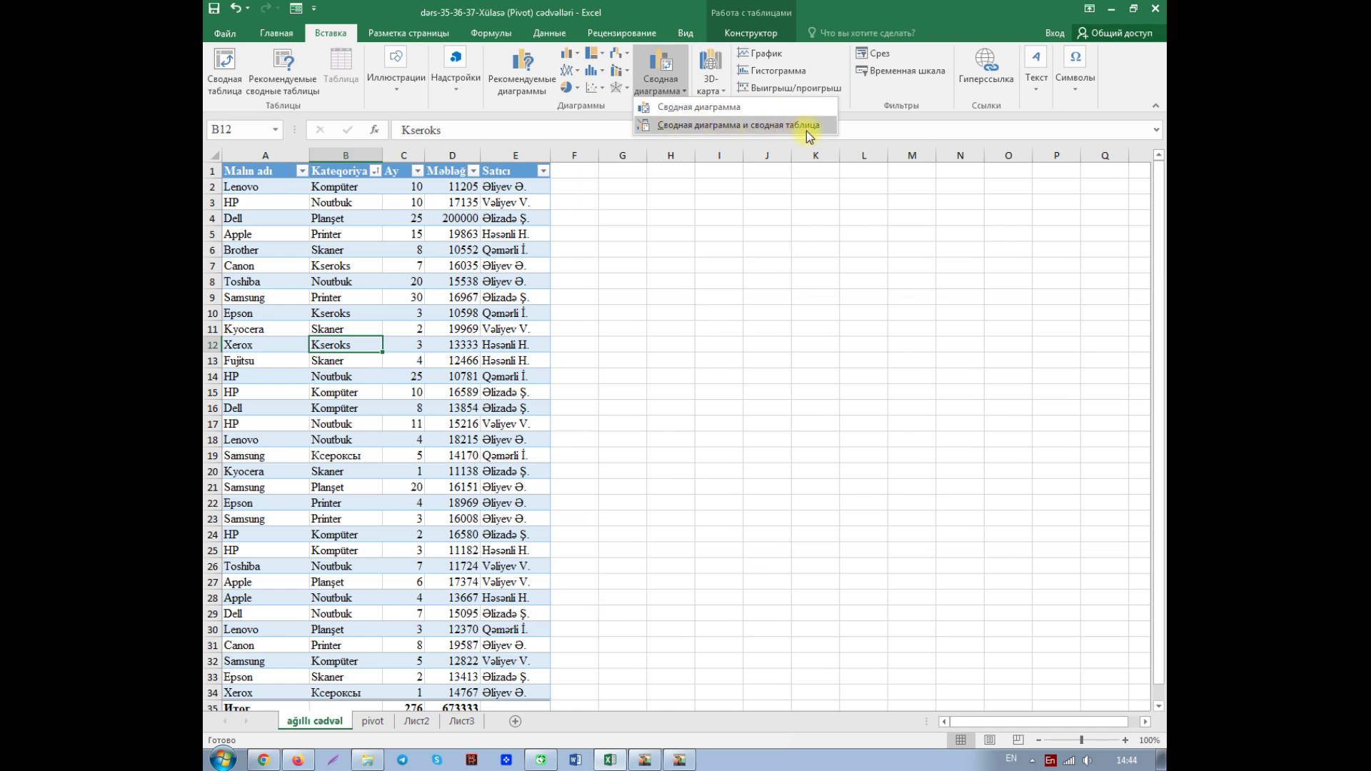
pyautogui.click(678, 109)
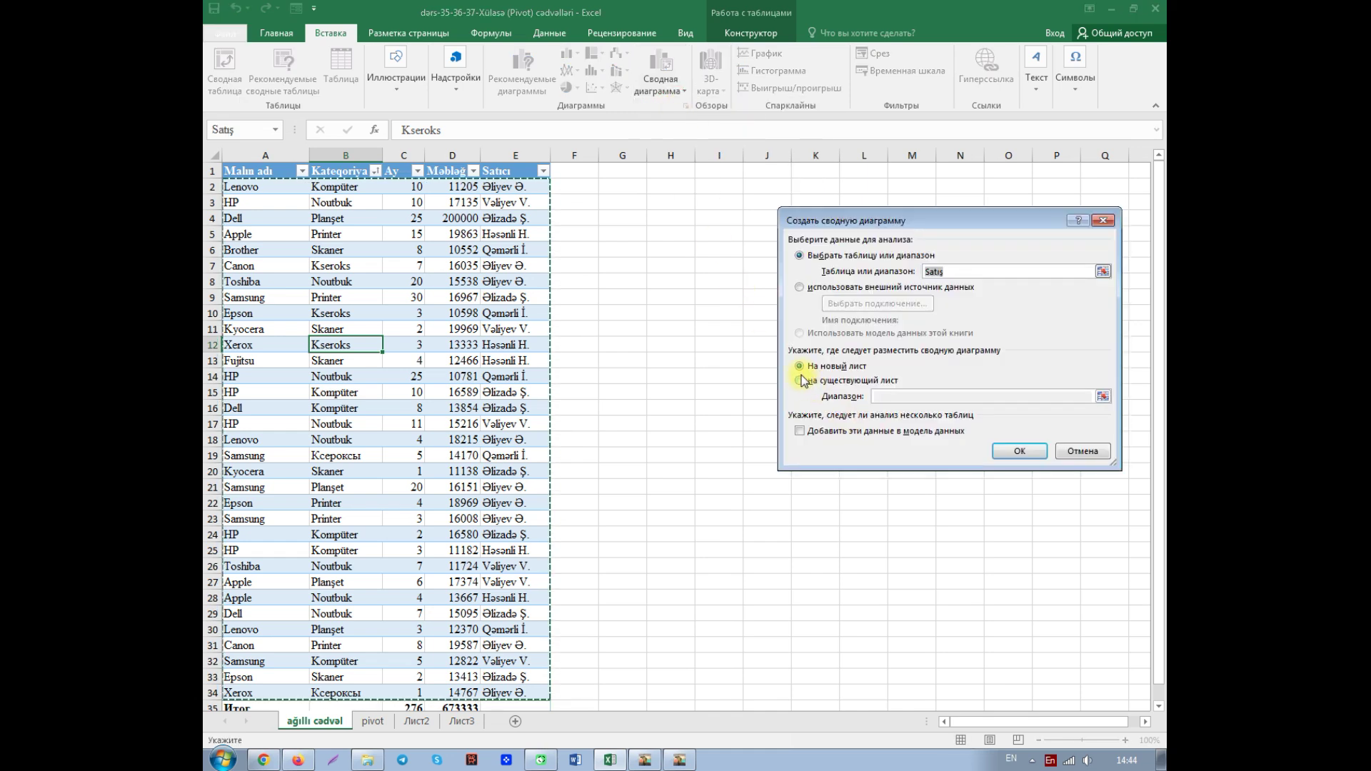
pyautogui.click(1020, 457)
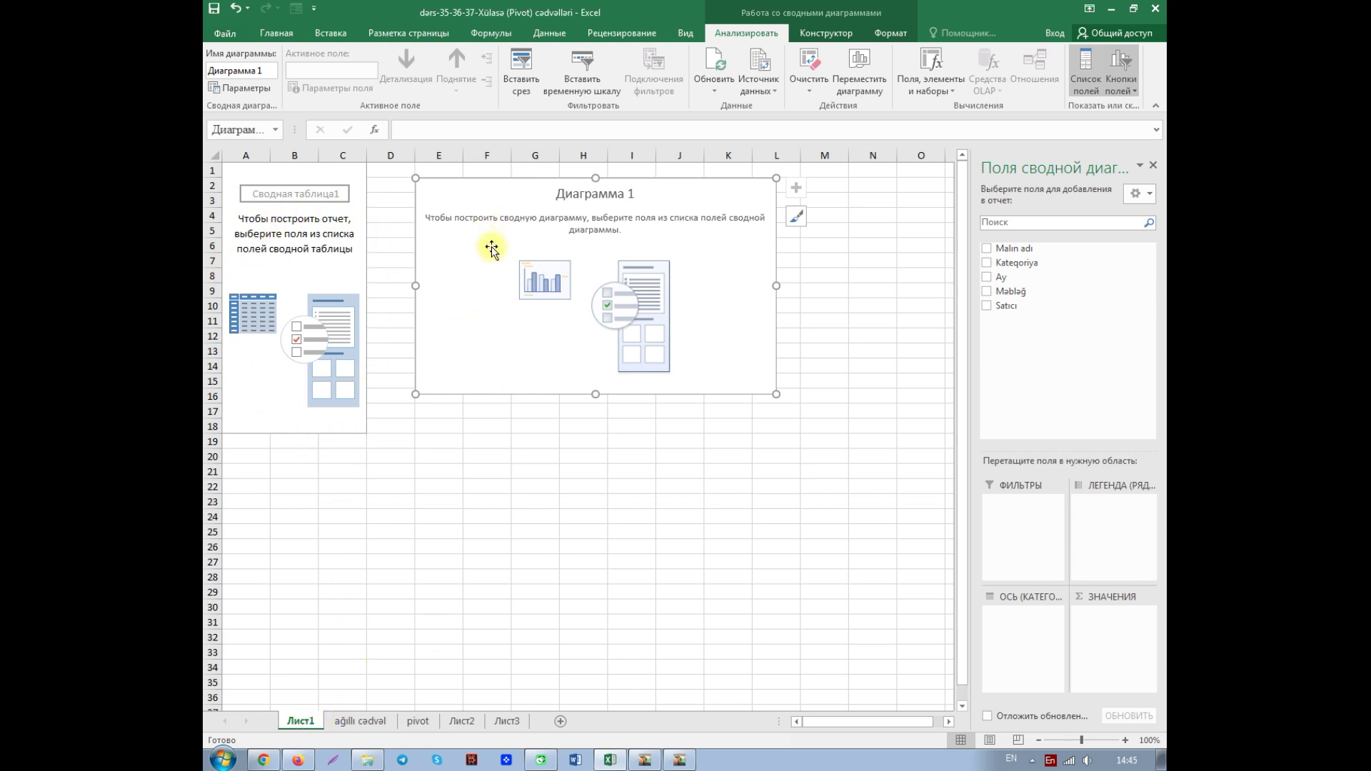
# - Return to the "ağıllı cədvəl" sheet and insert a combined pivot chart and pivot table from "Satış" on a new worksheet
pyautogui.click(359, 721)
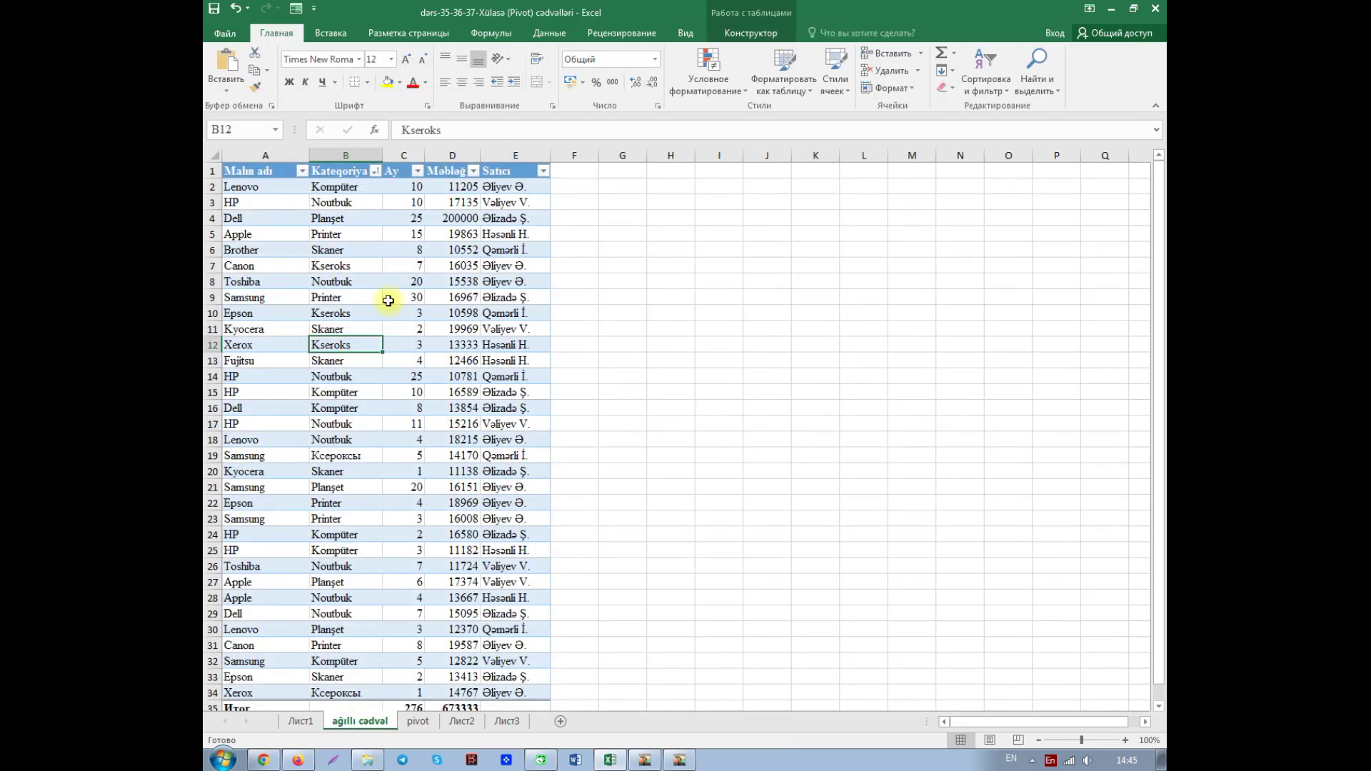
pyautogui.click(330, 33)
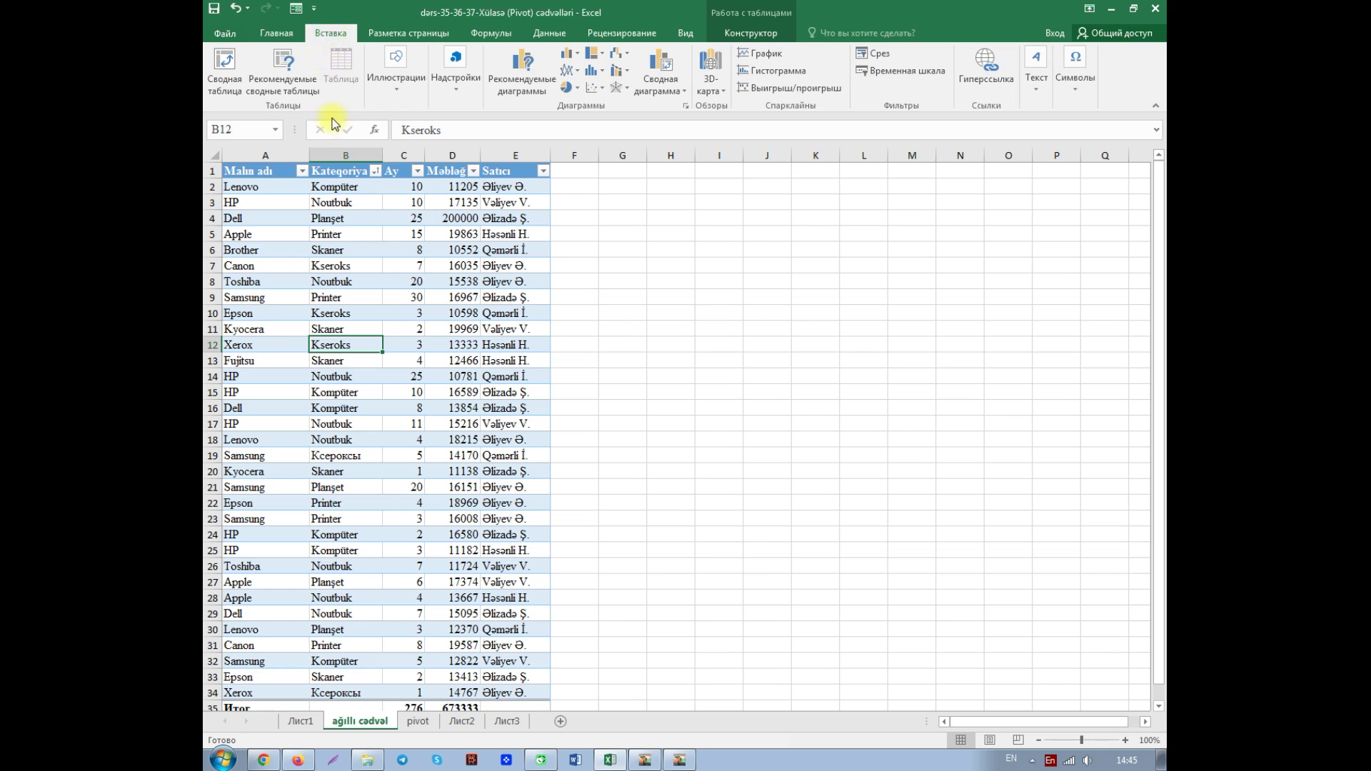
pyautogui.click(685, 92)
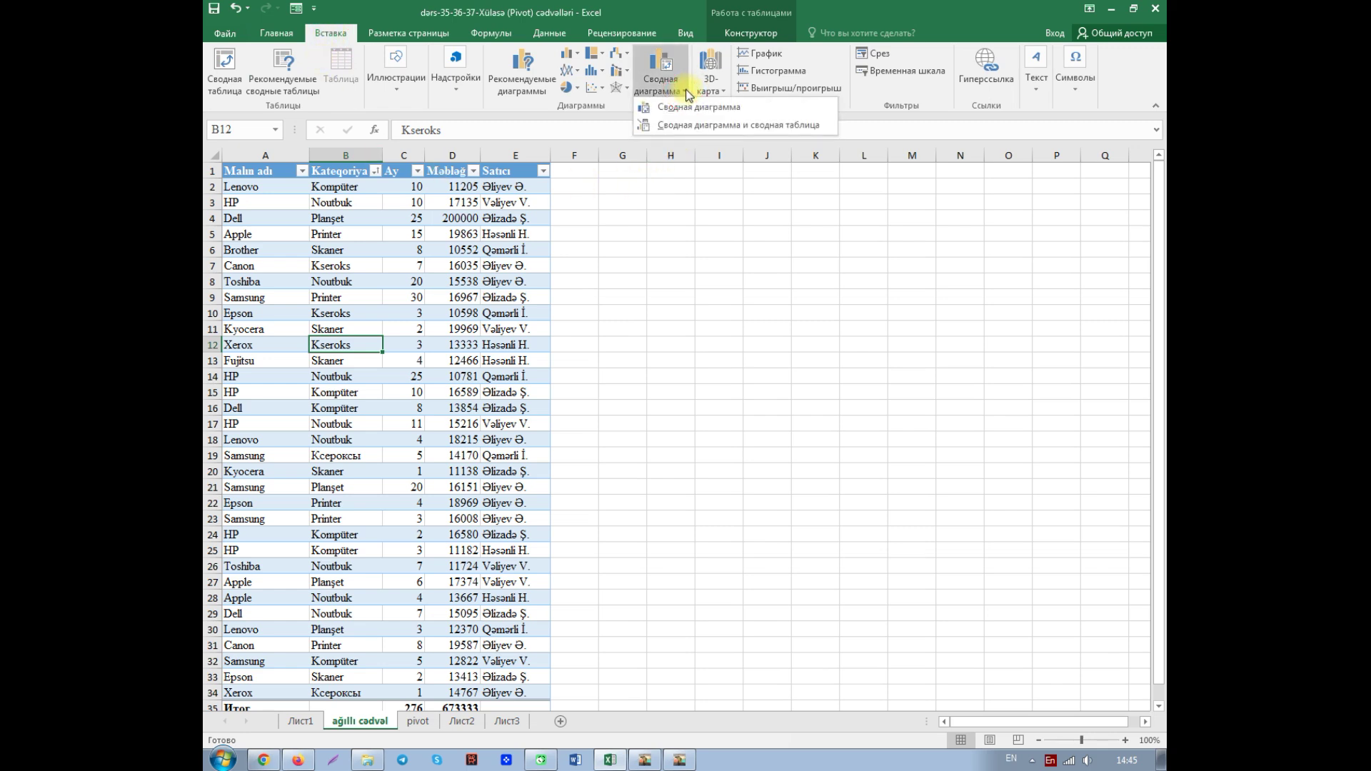
pyautogui.click(721, 127)
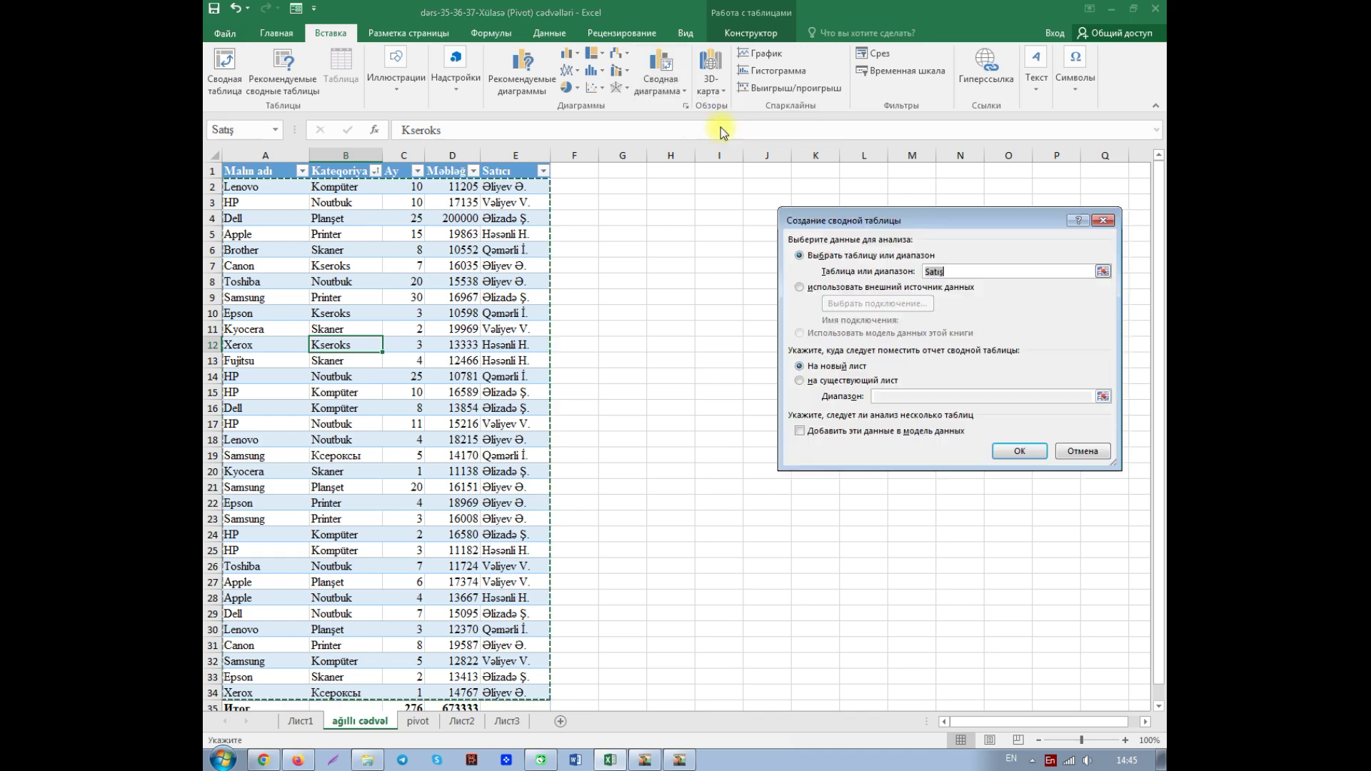
pyautogui.click(1019, 450)
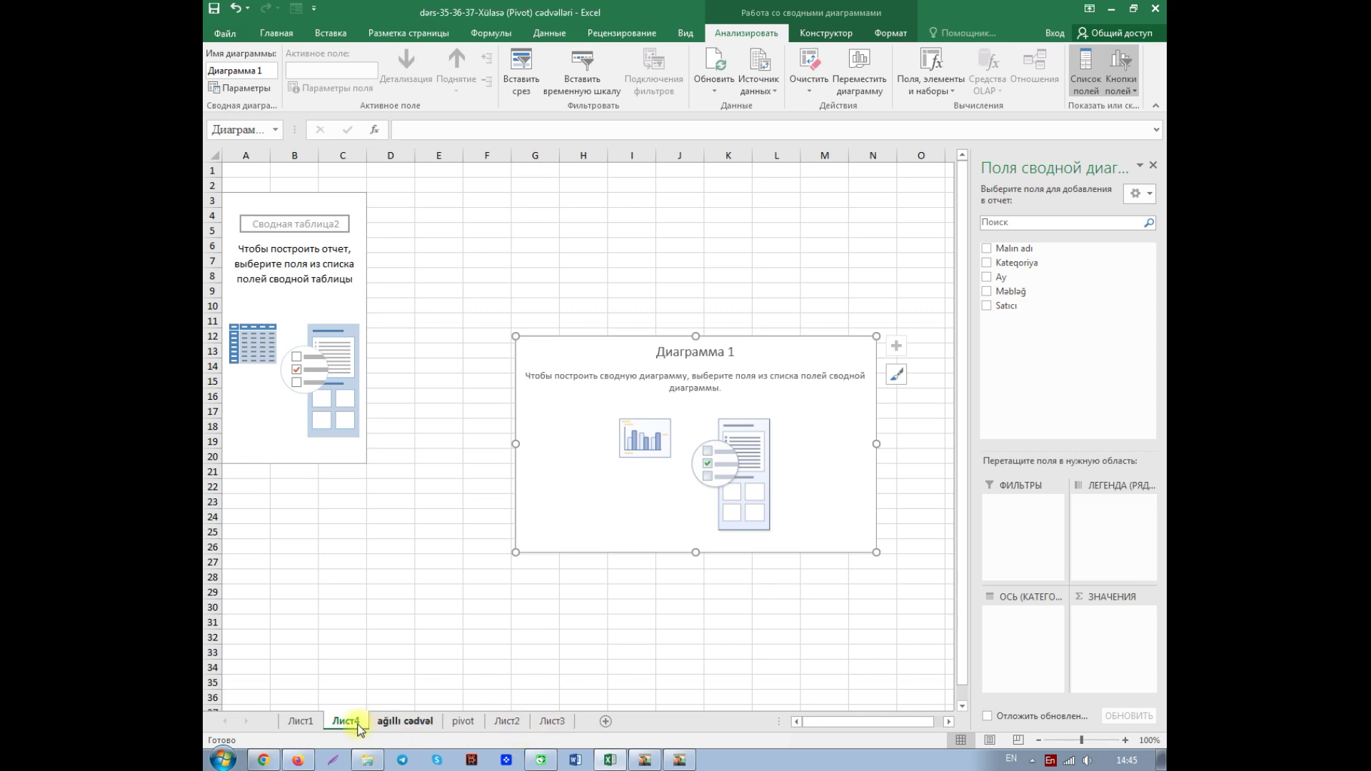
# - Compare the Лист1 and Лист4 sheets, moving the empty chart on Лист4 up beside its pivot table placeholder
pyautogui.click(310, 723)
pyautogui.click(346, 723)
pyautogui.click(300, 723)
pyautogui.click(348, 722)
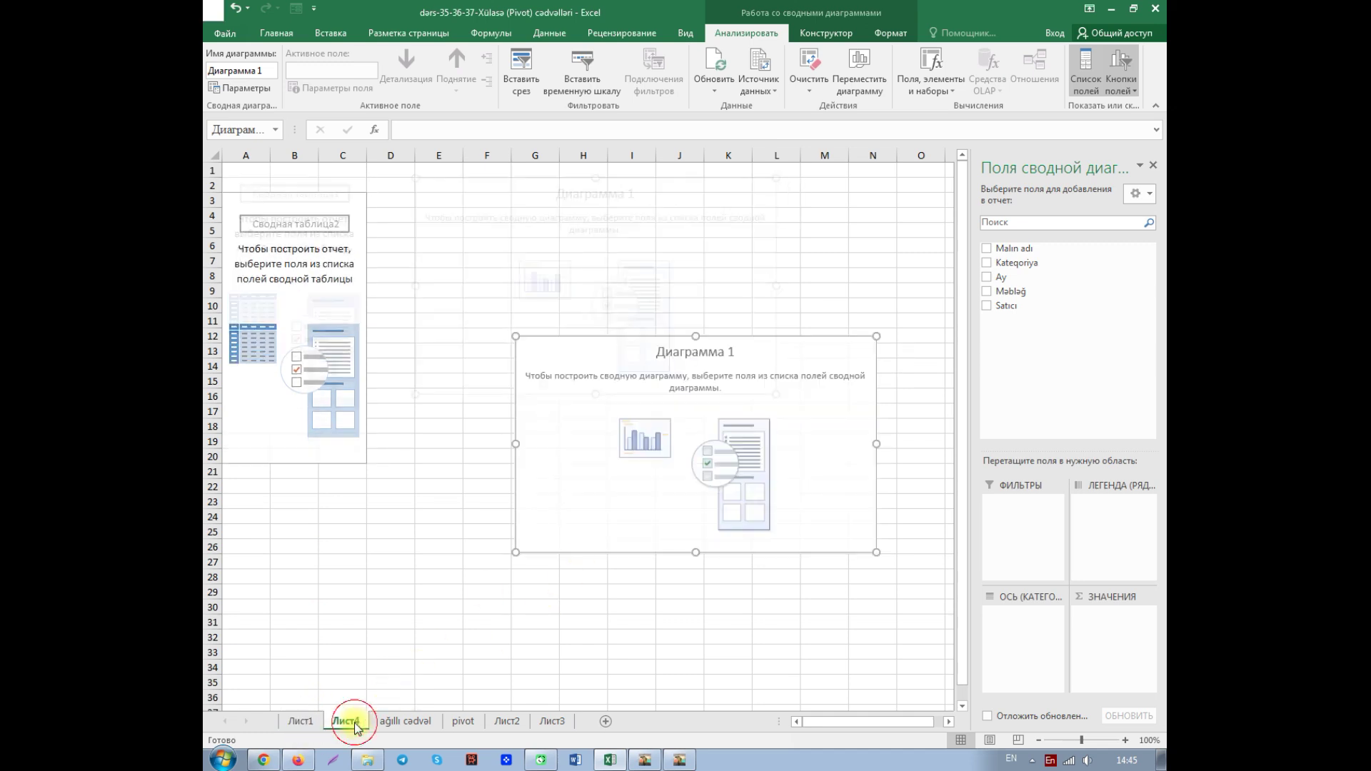
pyautogui.moveTo(612, 424)
pyautogui.mouseDown()
pyautogui.moveTo(621, 383)
pyautogui.moveTo(508, 279)
pyautogui.mouseUp()
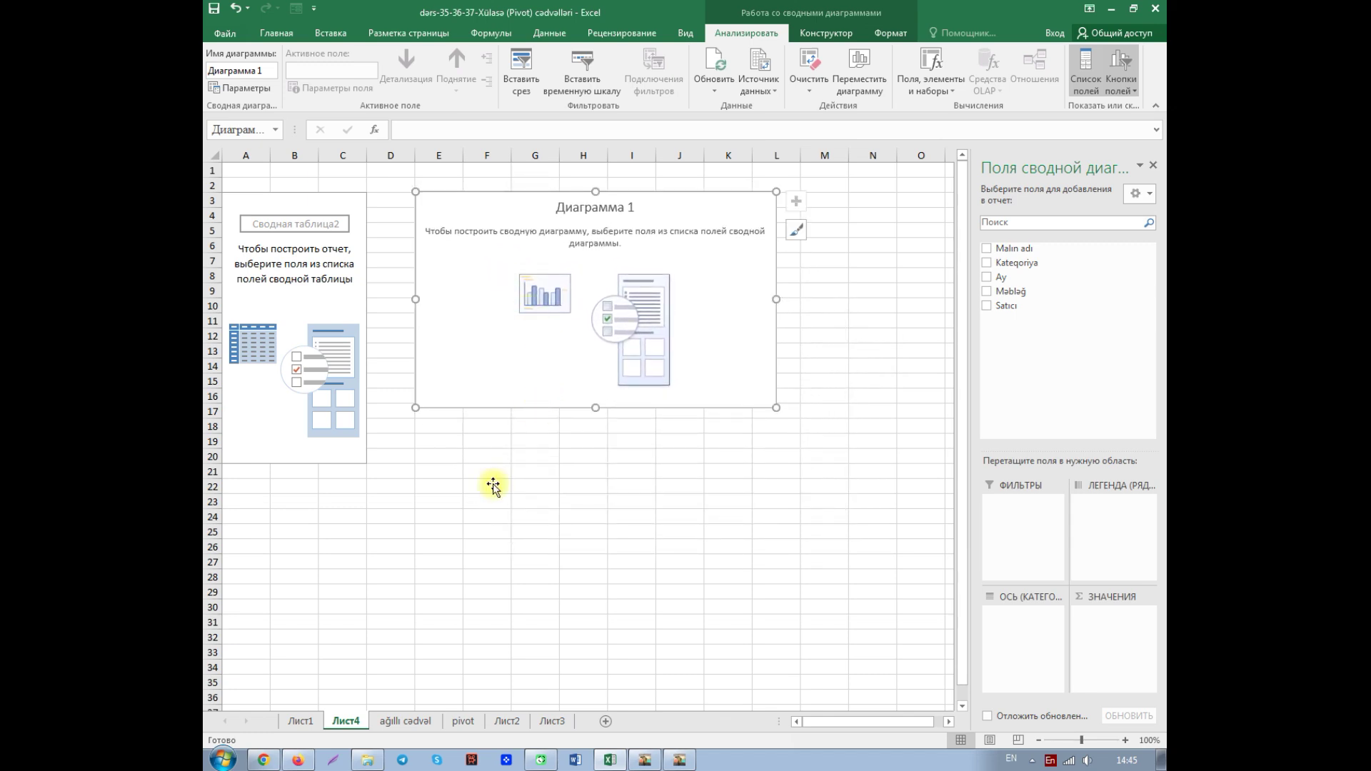
pyautogui.click(304, 721)
pyautogui.click(344, 722)
pyautogui.click(301, 723)
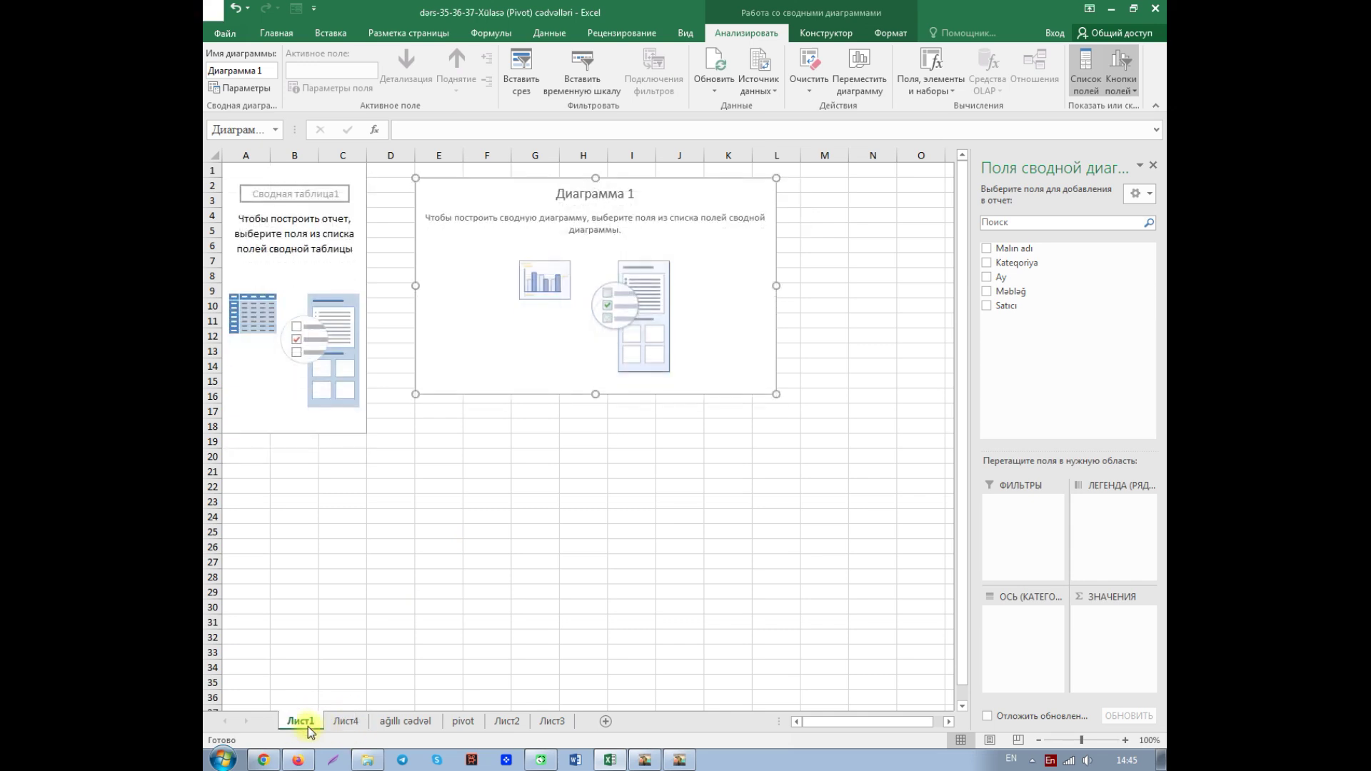
pyautogui.click(350, 725)
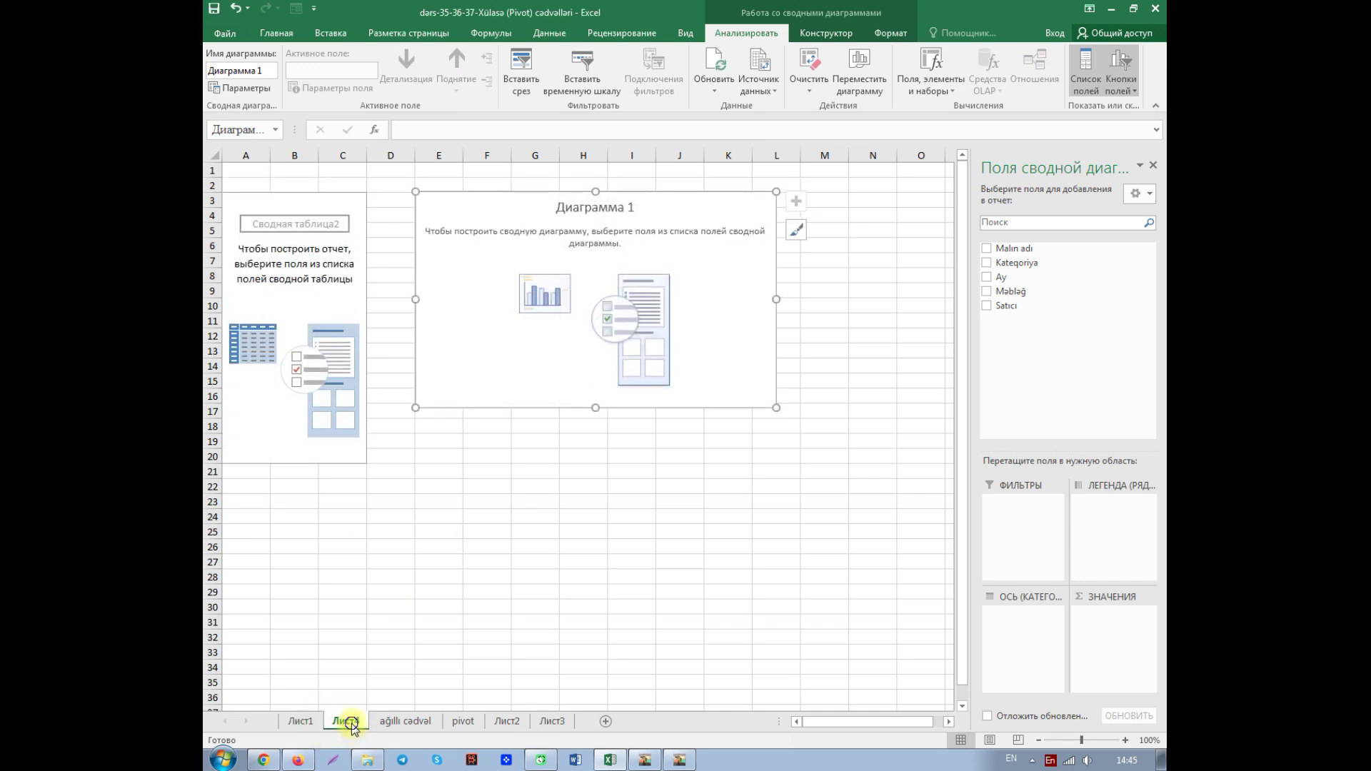
# - Delete the Лист4 worksheet with its duplicate pivot chart and confirm the deletion
pyautogui.rightClick(352, 725)
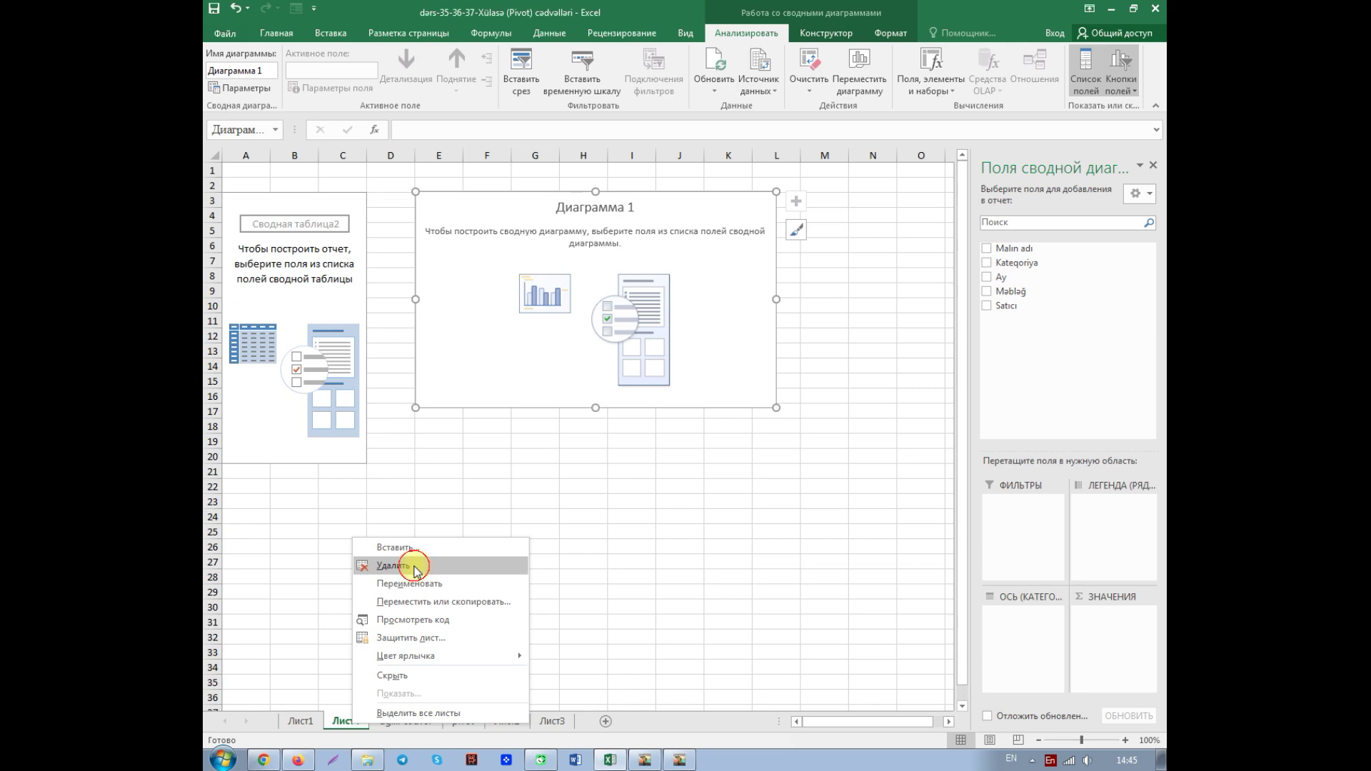
pyautogui.click(416, 566)
pyautogui.click(658, 427)
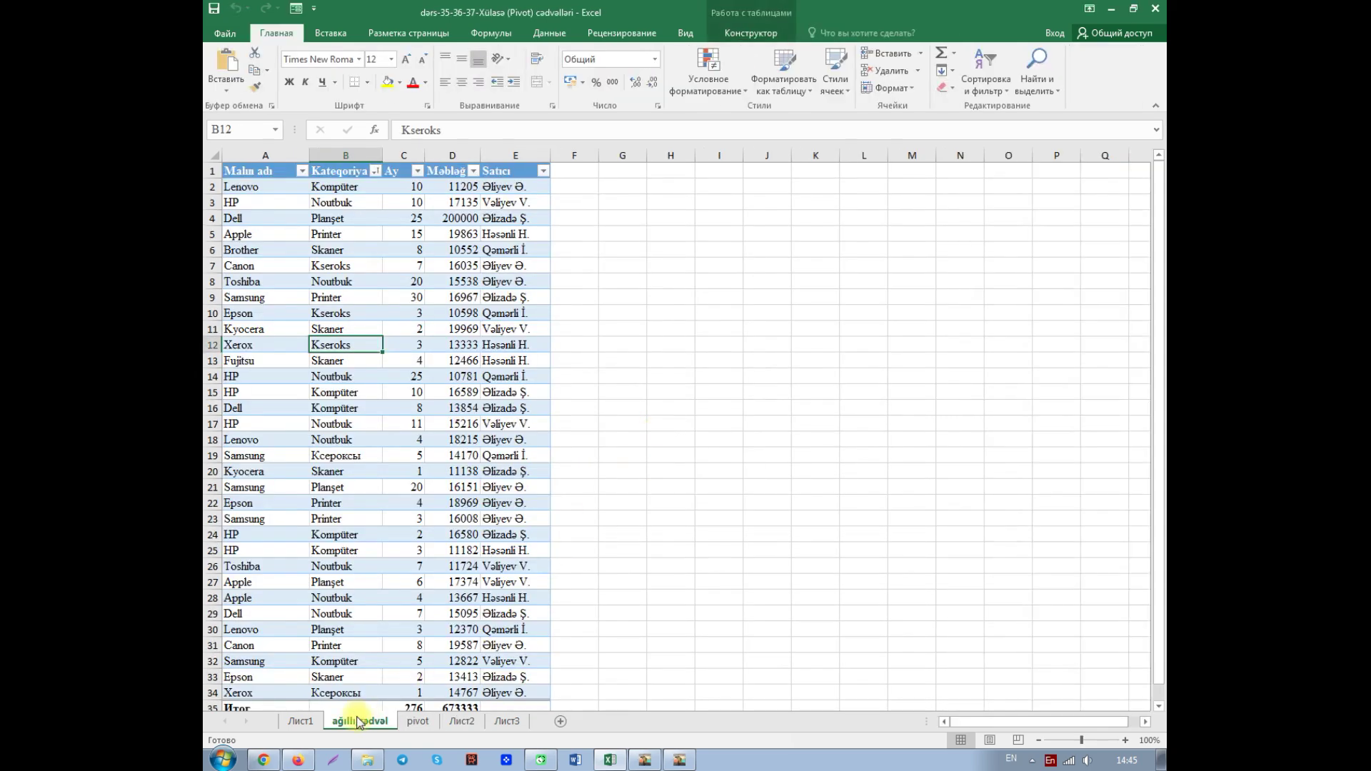
# - Rename the Лист1 worksheet as pivot-diaqram
pyautogui.click(300, 721)
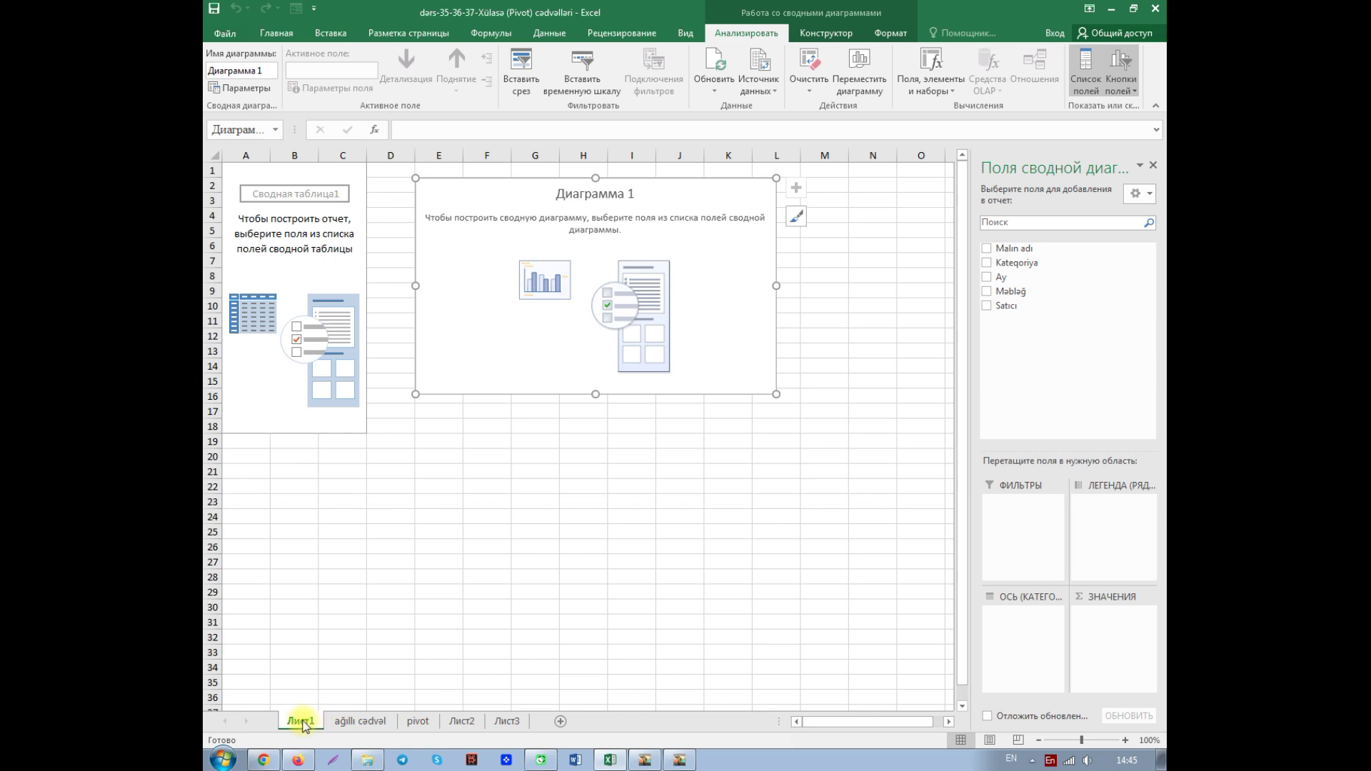
pyautogui.rightClick(304, 725)
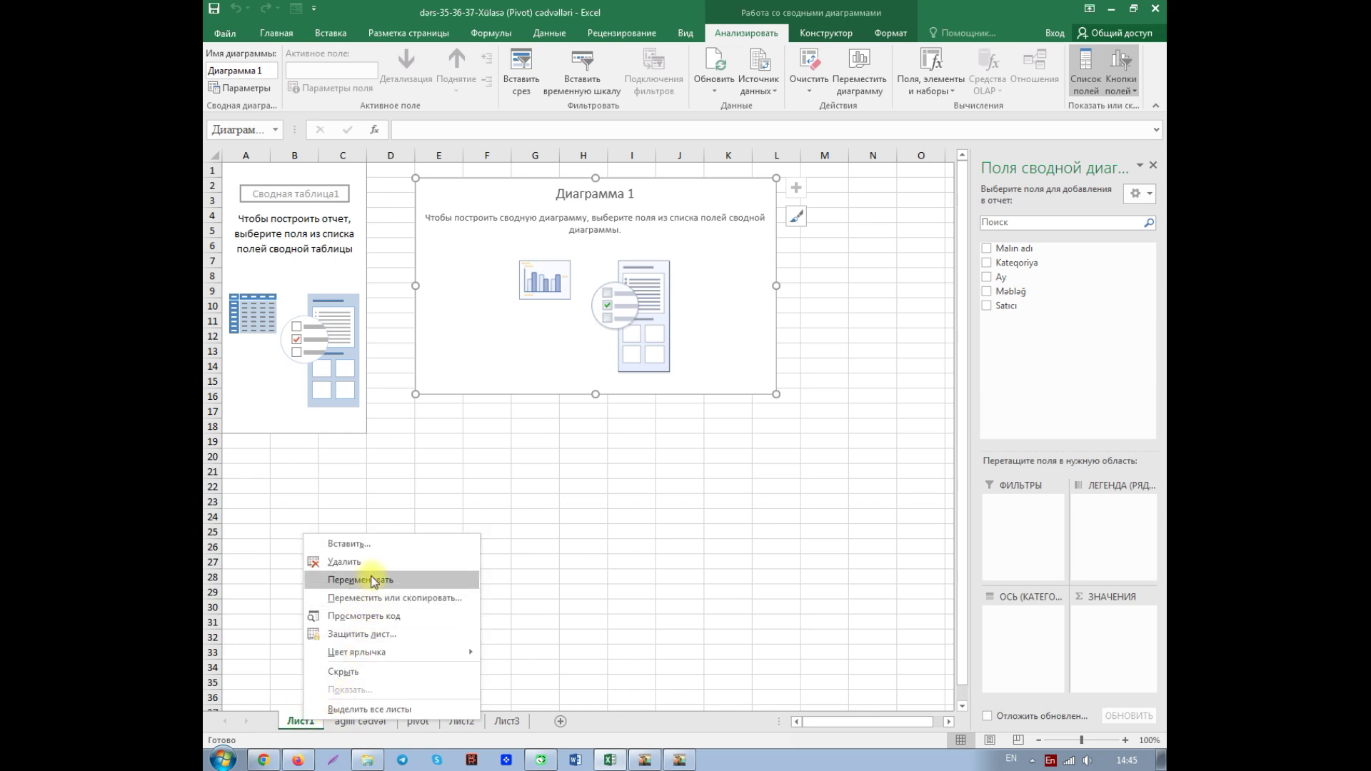
pyautogui.click(372, 584)
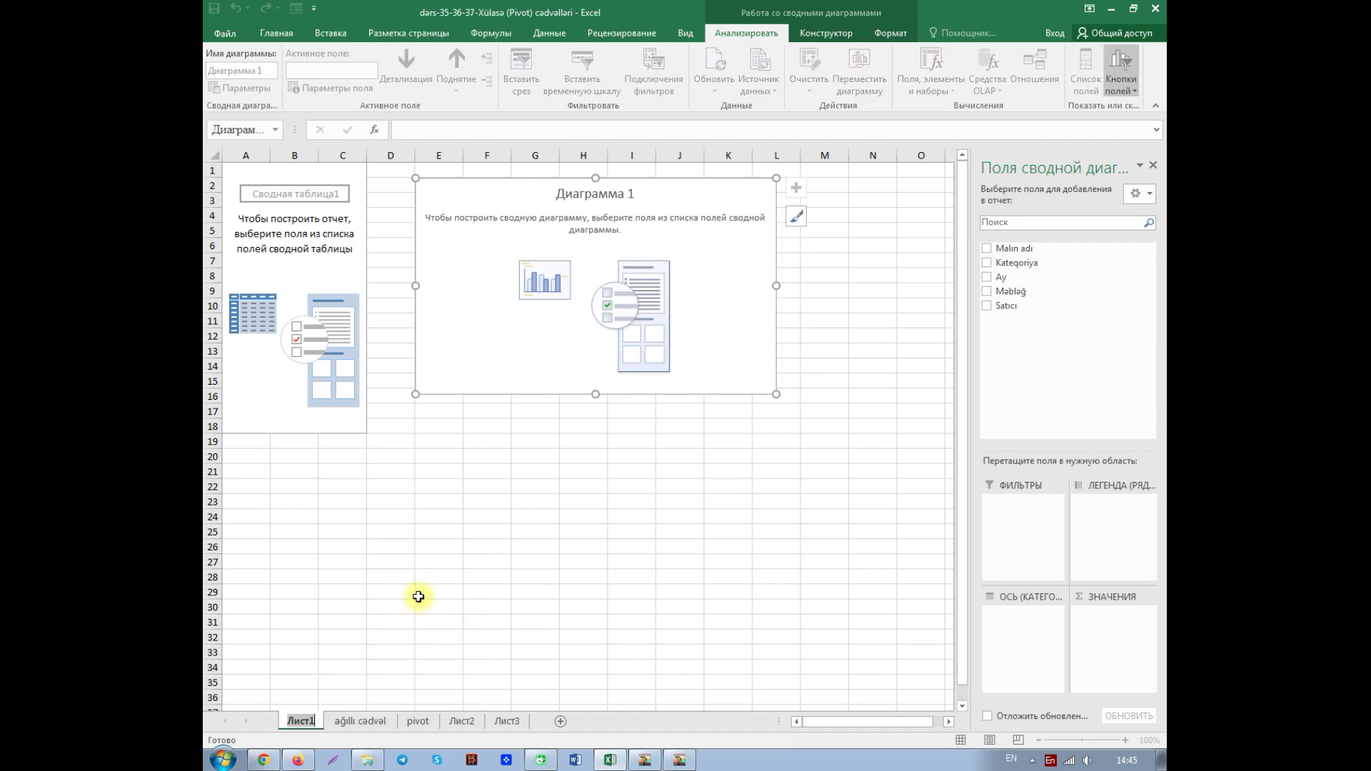
pyautogui.write('p')
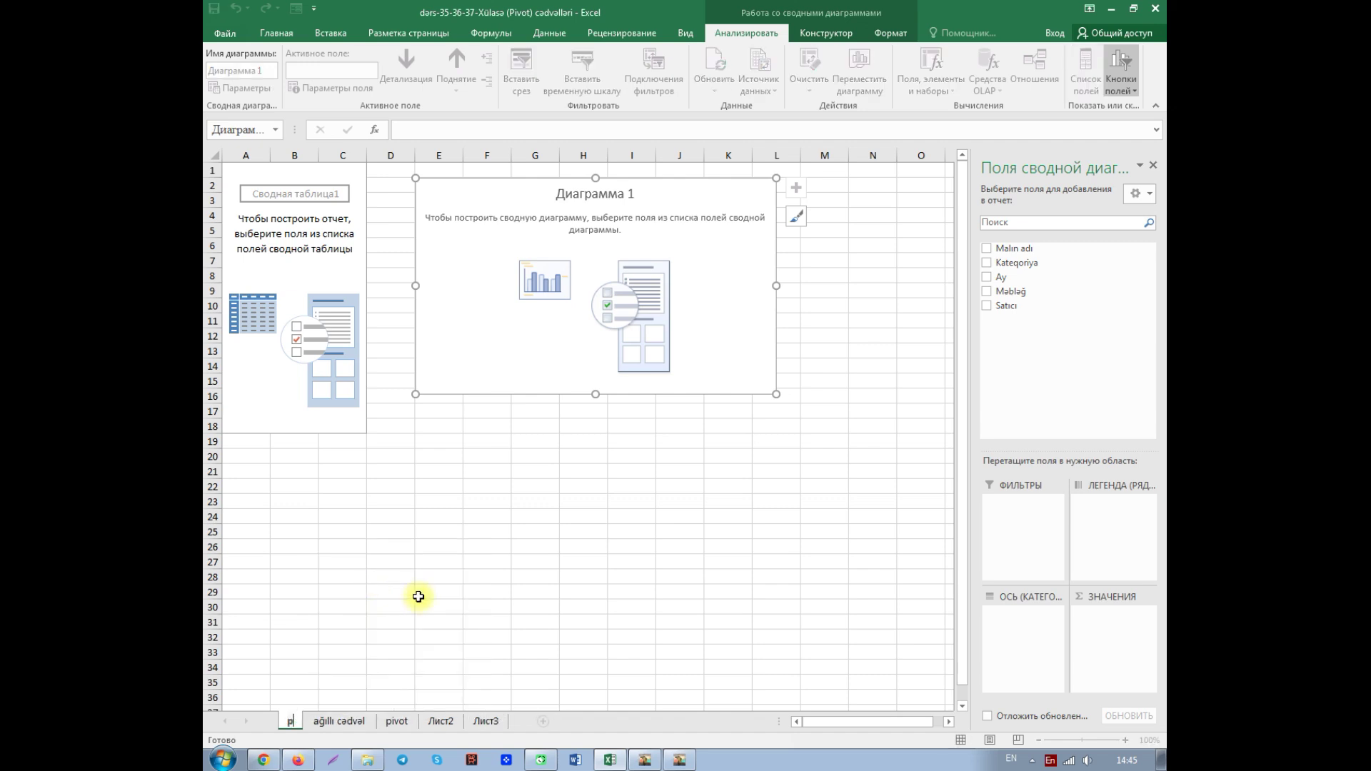
pyautogui.write('ivo')
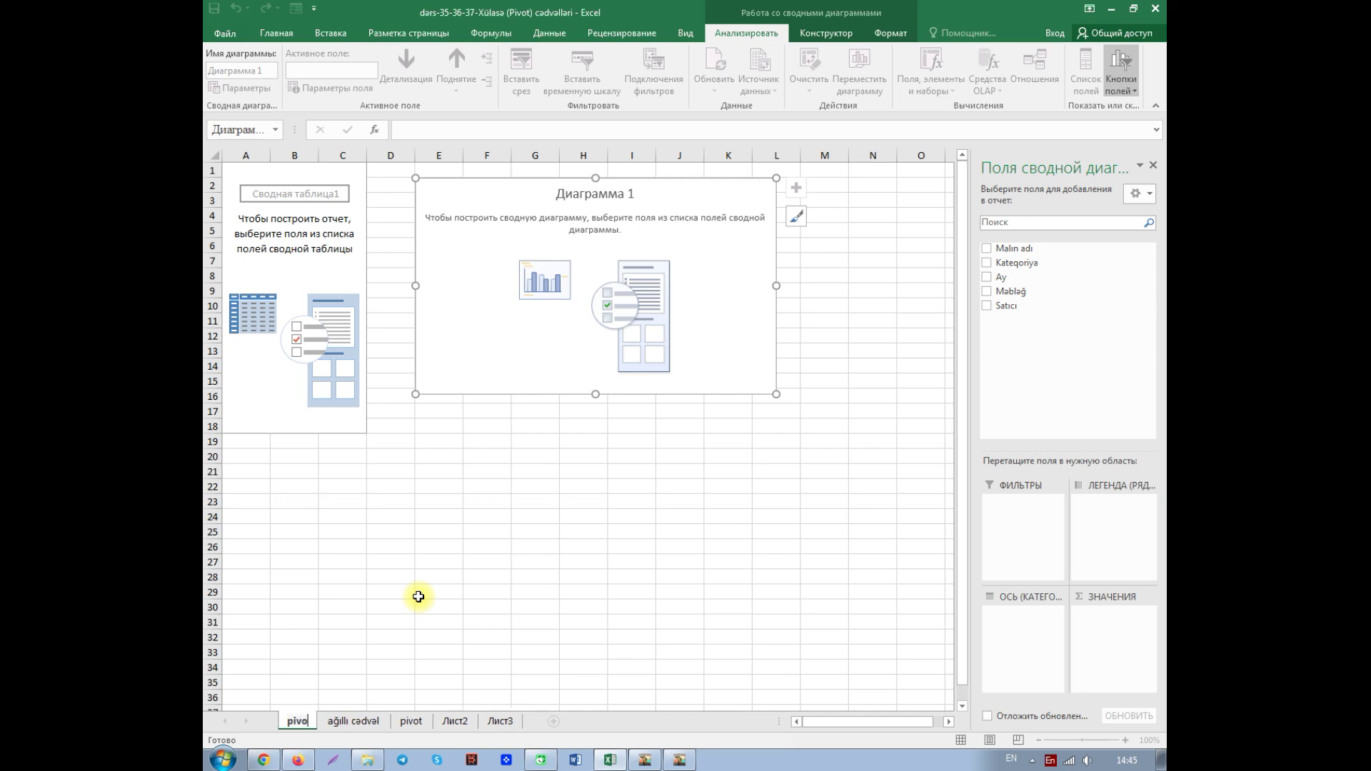
pyautogui.write('t=')
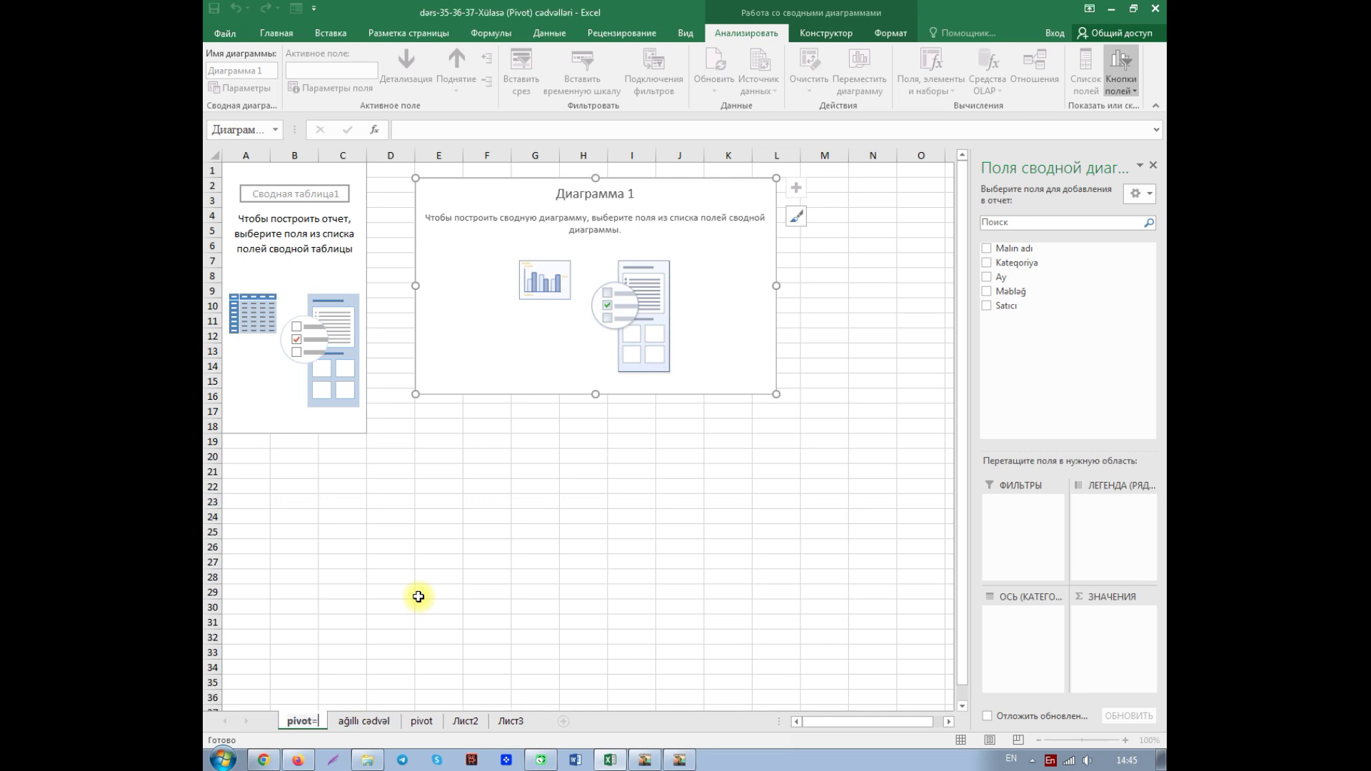
pyautogui.press('BackSpace')
pyautogui.write('-di')
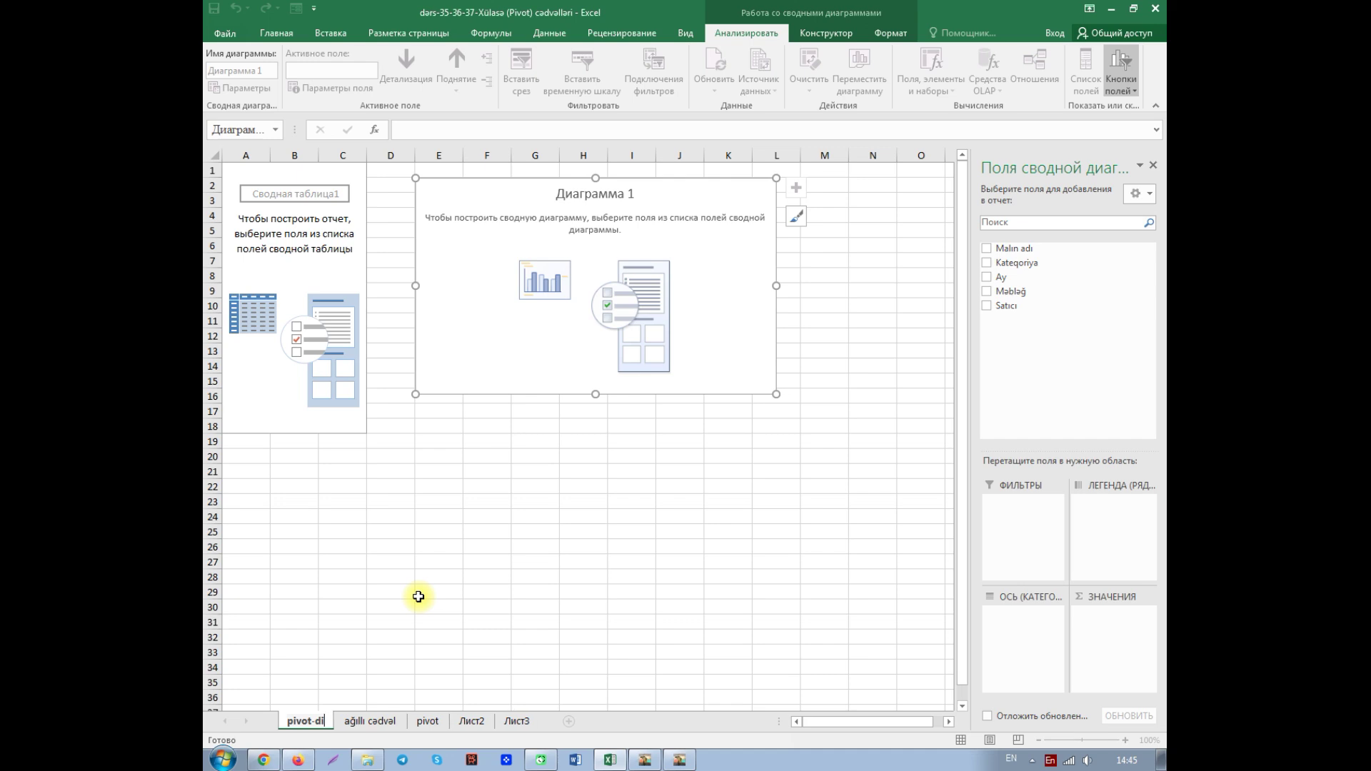
pyautogui.write('agr')
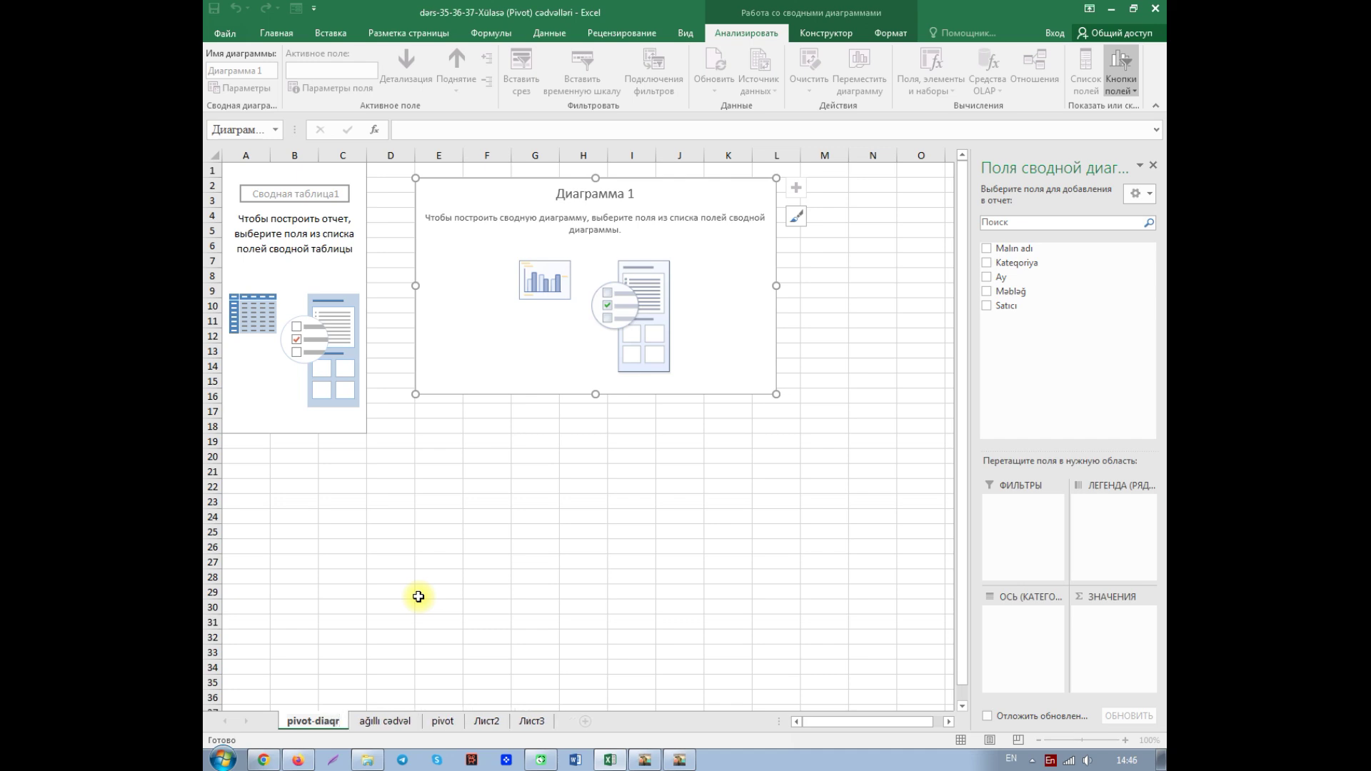
pyautogui.write('am')
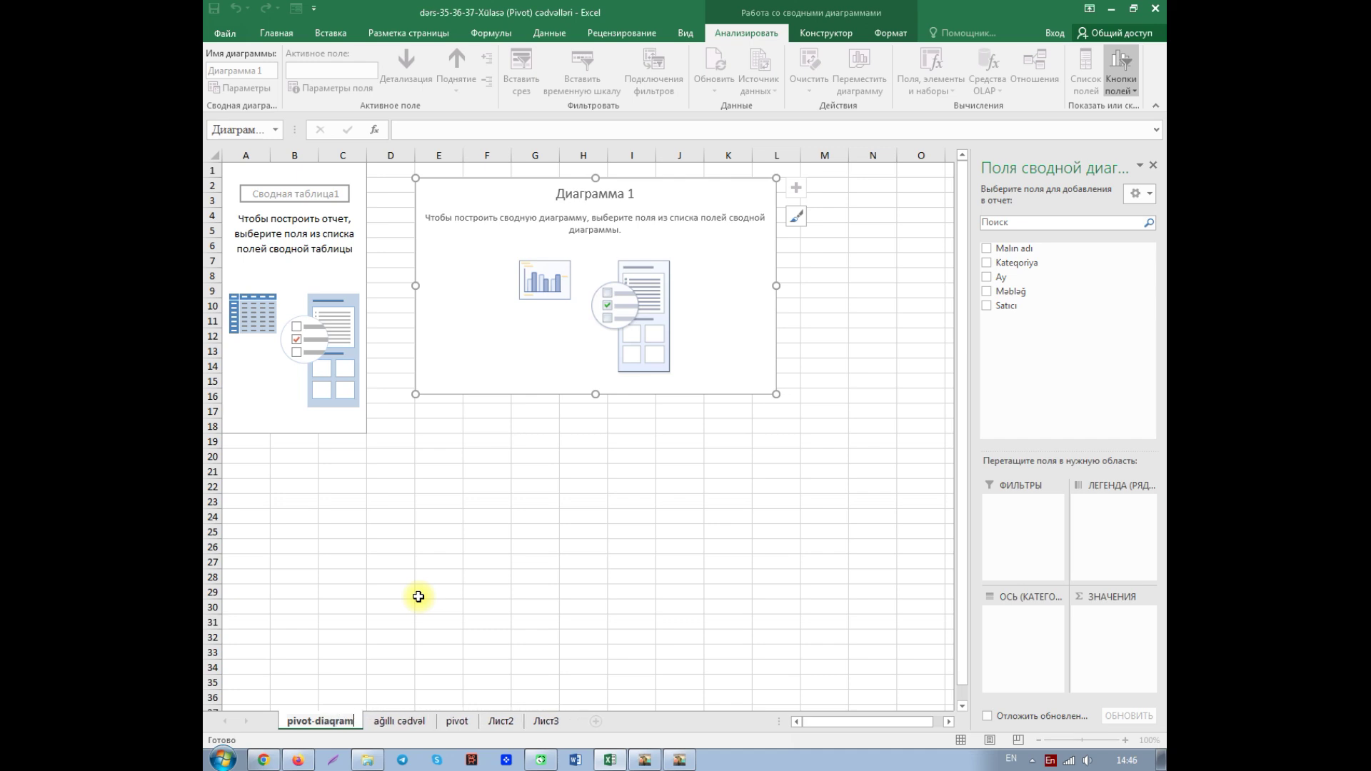
pyautogui.press('Return')
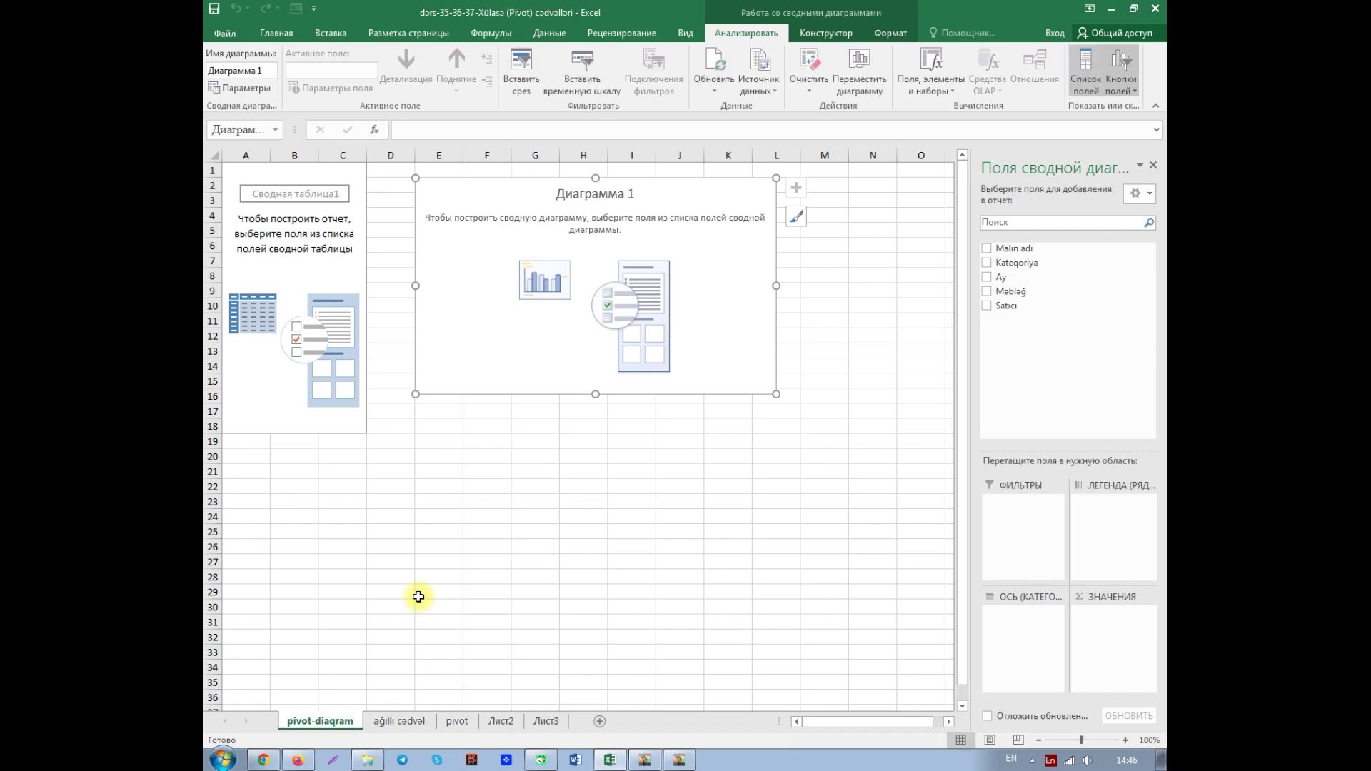
# - Move the pivot-diaqram sheet so it sits between the "ağıllı cədvəl" and pivot sheets
pyautogui.click(400, 722)
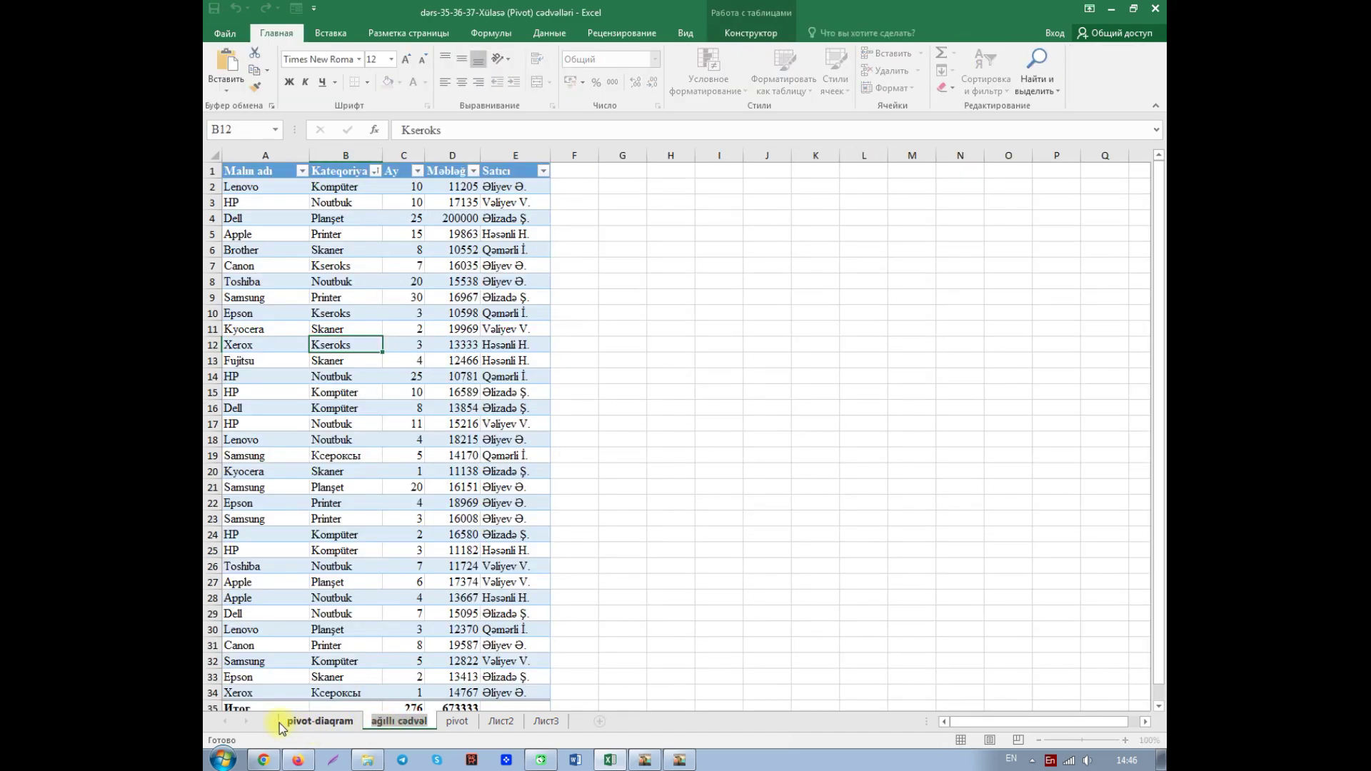
pyautogui.click(622, 660)
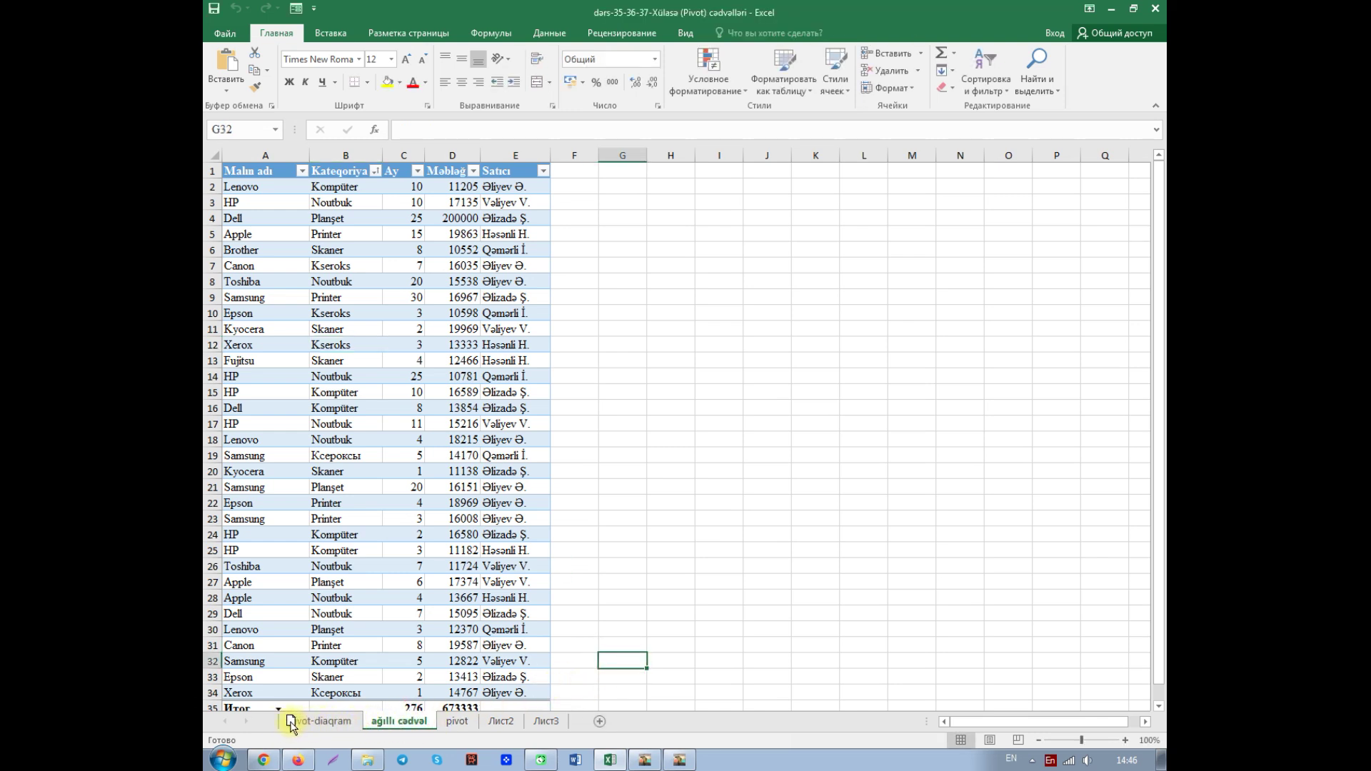
pyautogui.moveTo(284, 723); pyautogui.dragTo(388, 724)
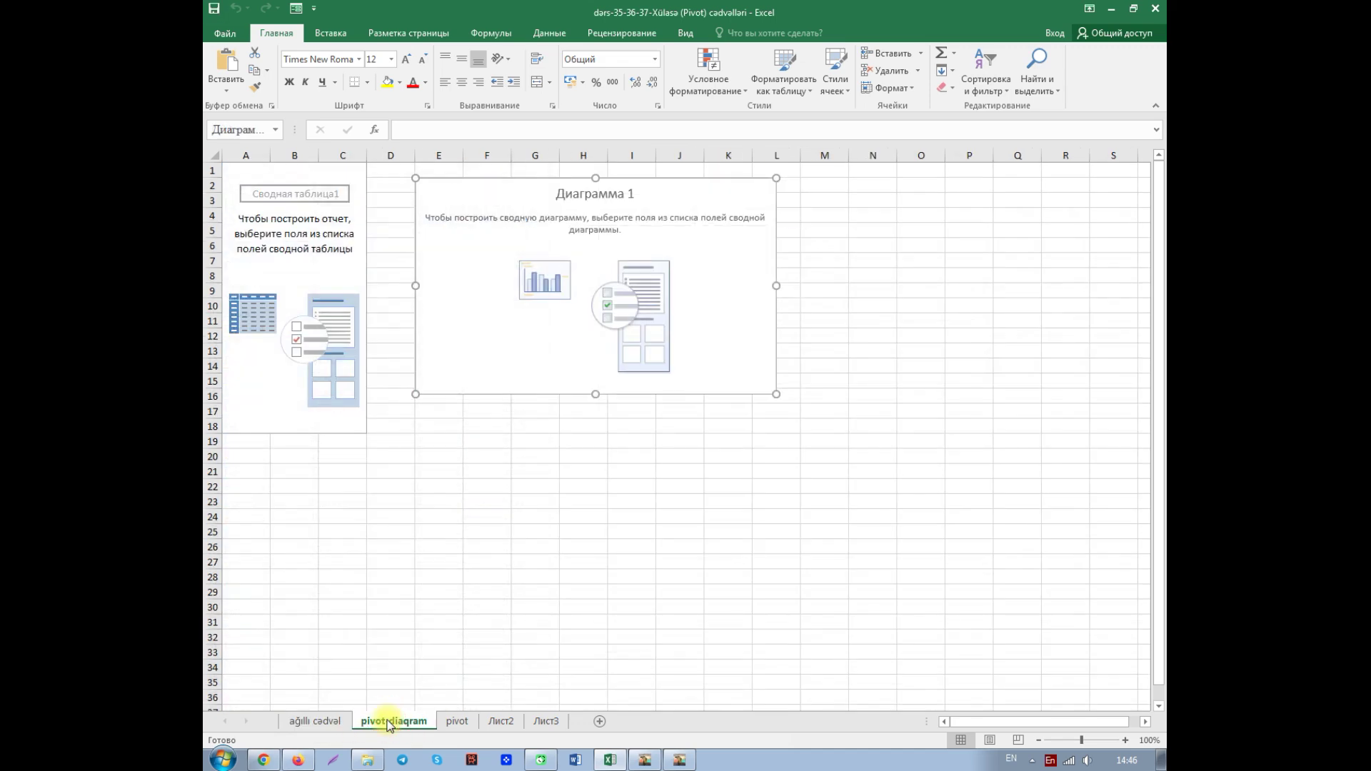
# - Check the pivot sheet, then add the Malın adı and Məbləğ fields to the empty chart on pivot-diaqram
pyautogui.click(458, 722)
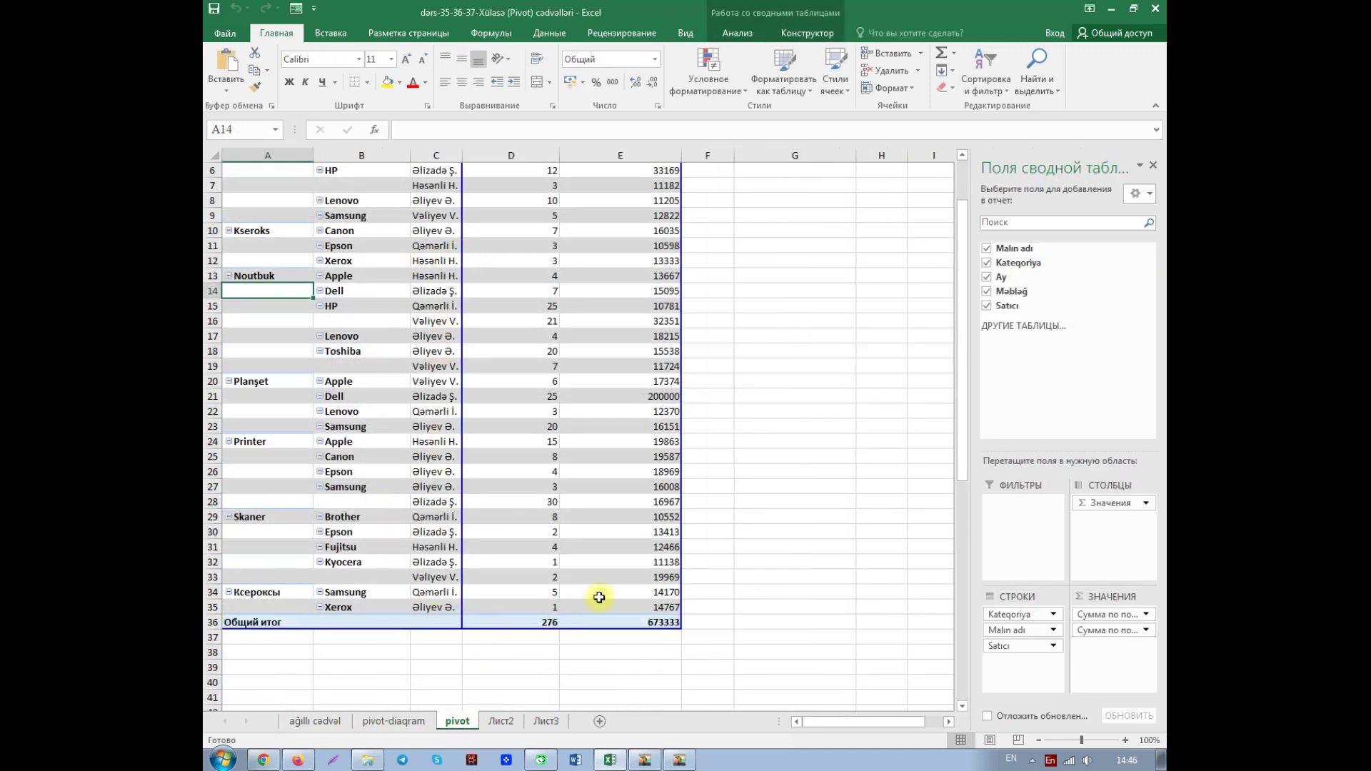
pyautogui.click(394, 723)
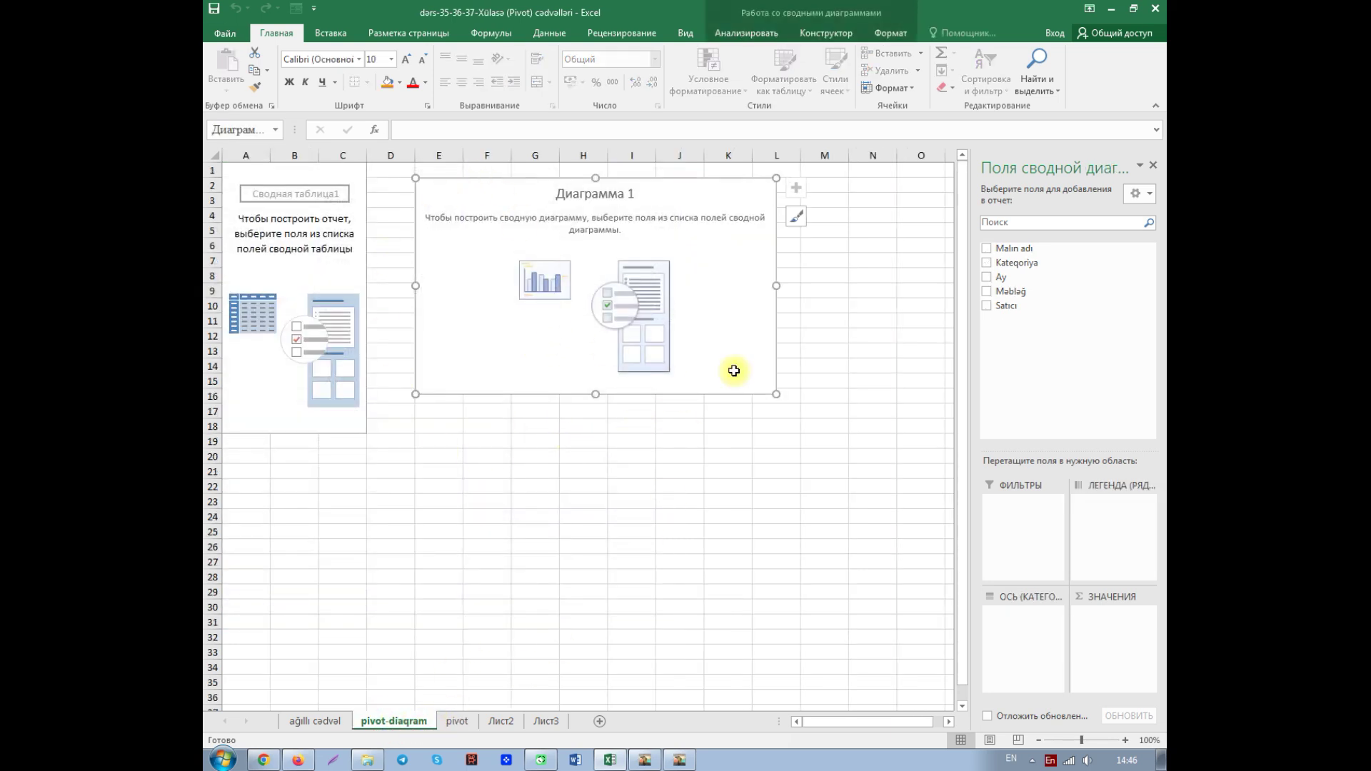
pyautogui.click(988, 249)
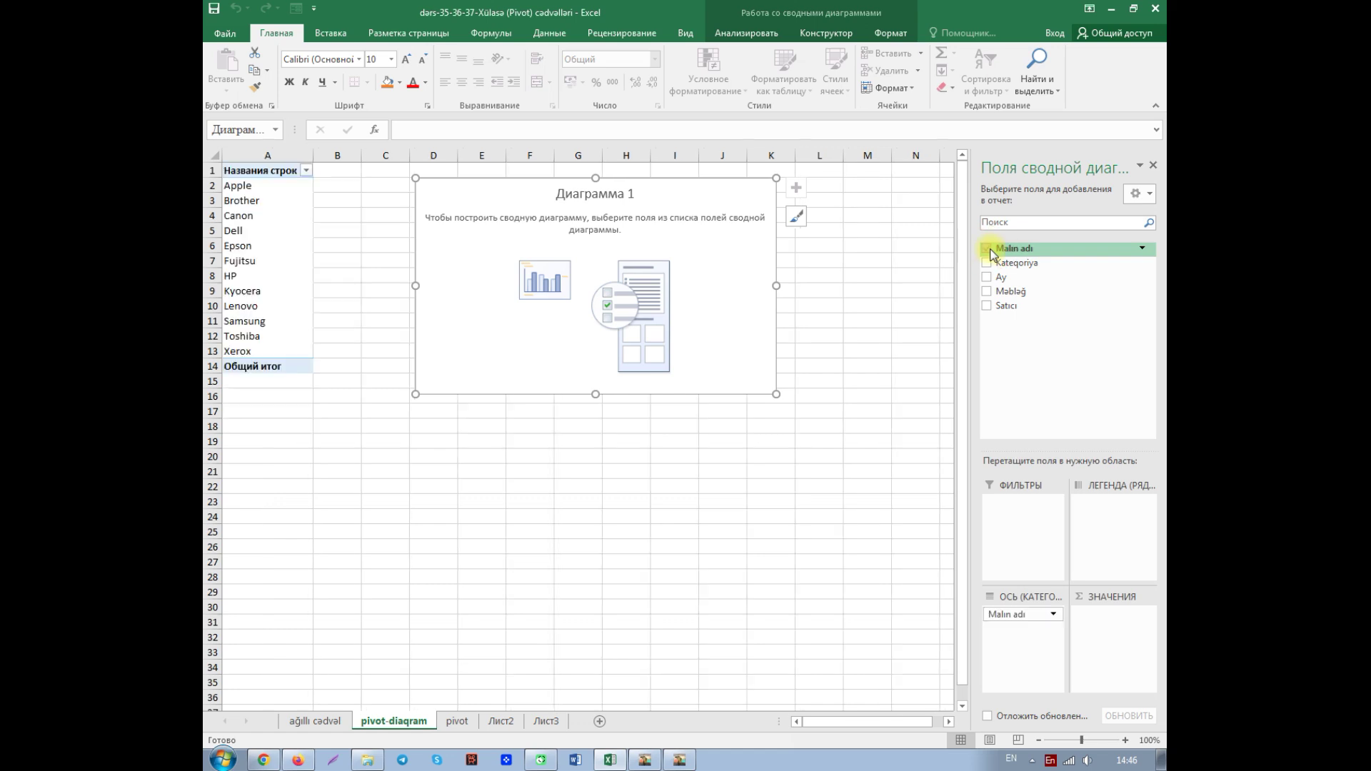
pyautogui.click(988, 293)
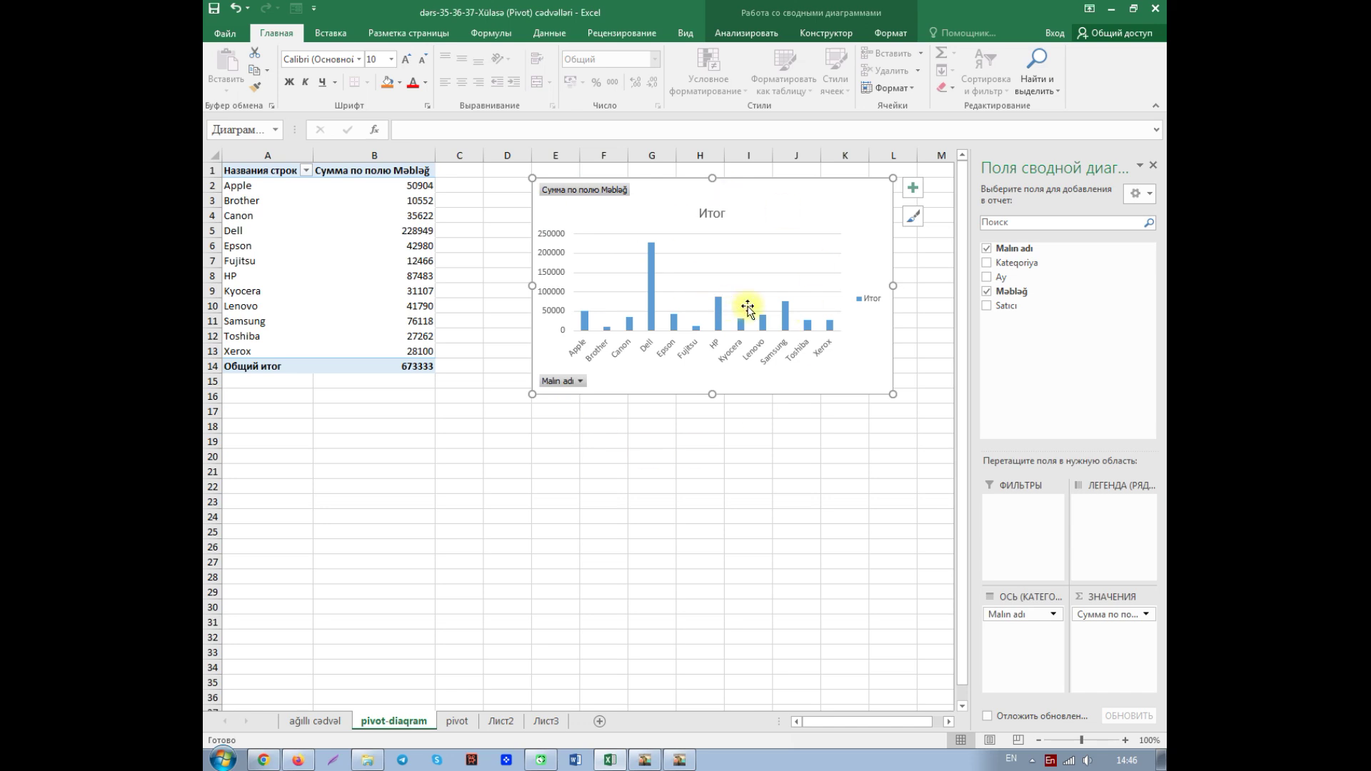
# - Look through the pivot chart's available styles and its list of chart elements
pyautogui.click(913, 218)
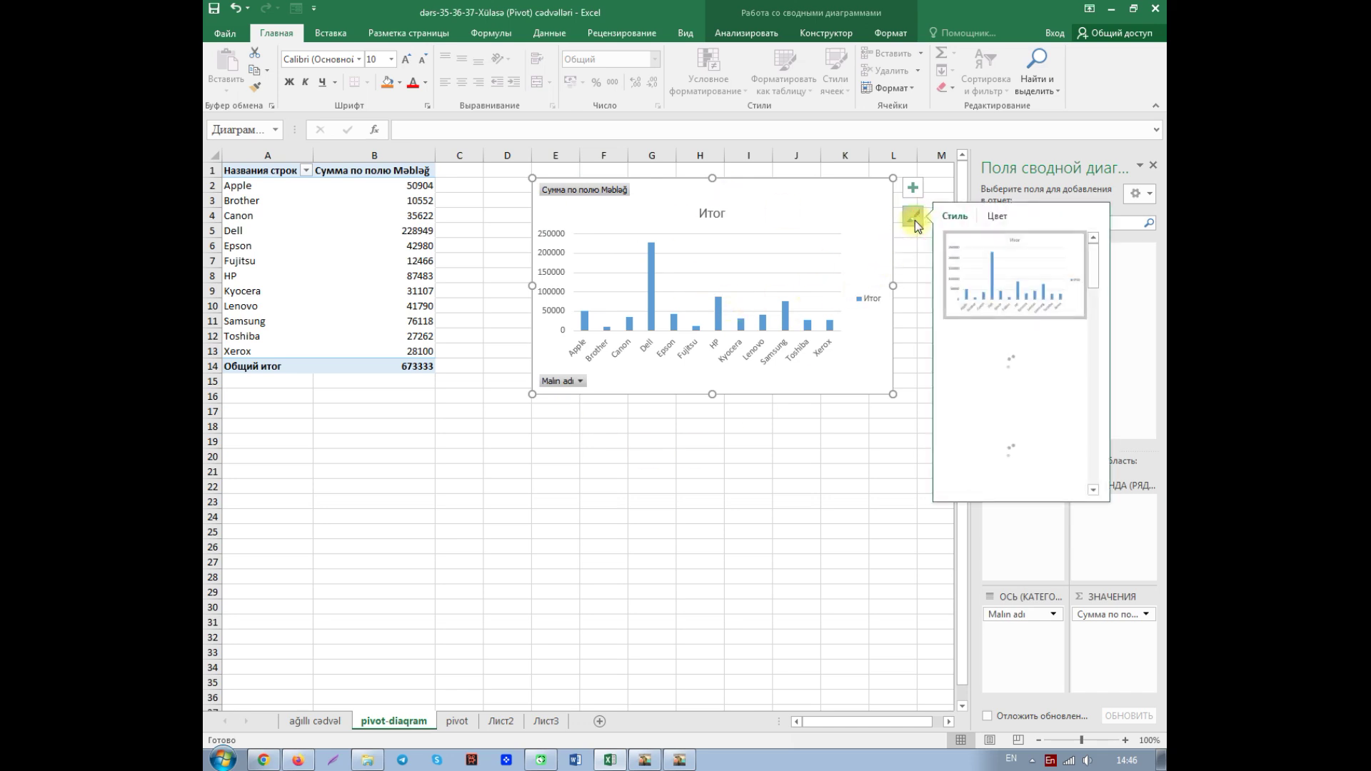
pyautogui.moveTo(1103, 275)
pyautogui.mouseDown()
pyautogui.moveTo(1120, 453)
pyautogui.moveTo(1108, 474)
pyautogui.moveTo(1109, 254)
pyautogui.mouseUp()
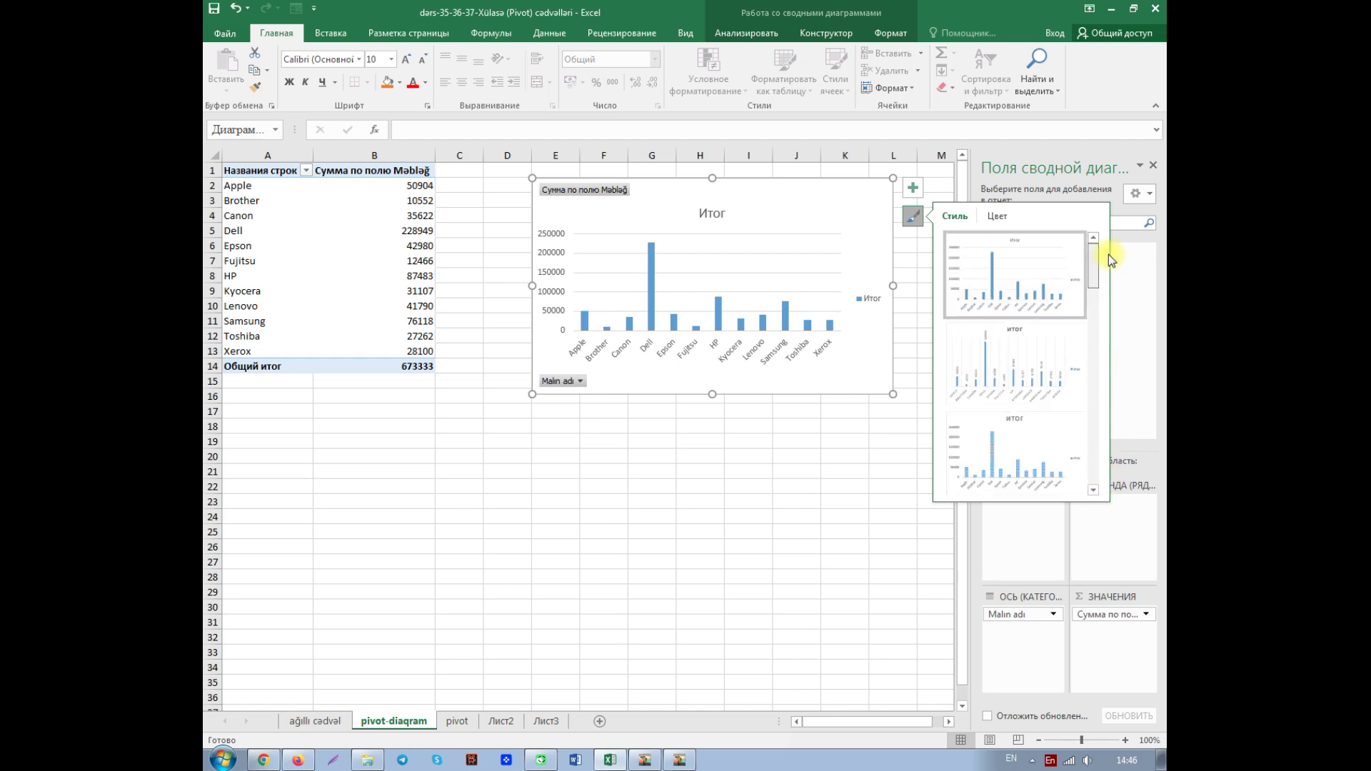
pyautogui.click(913, 189)
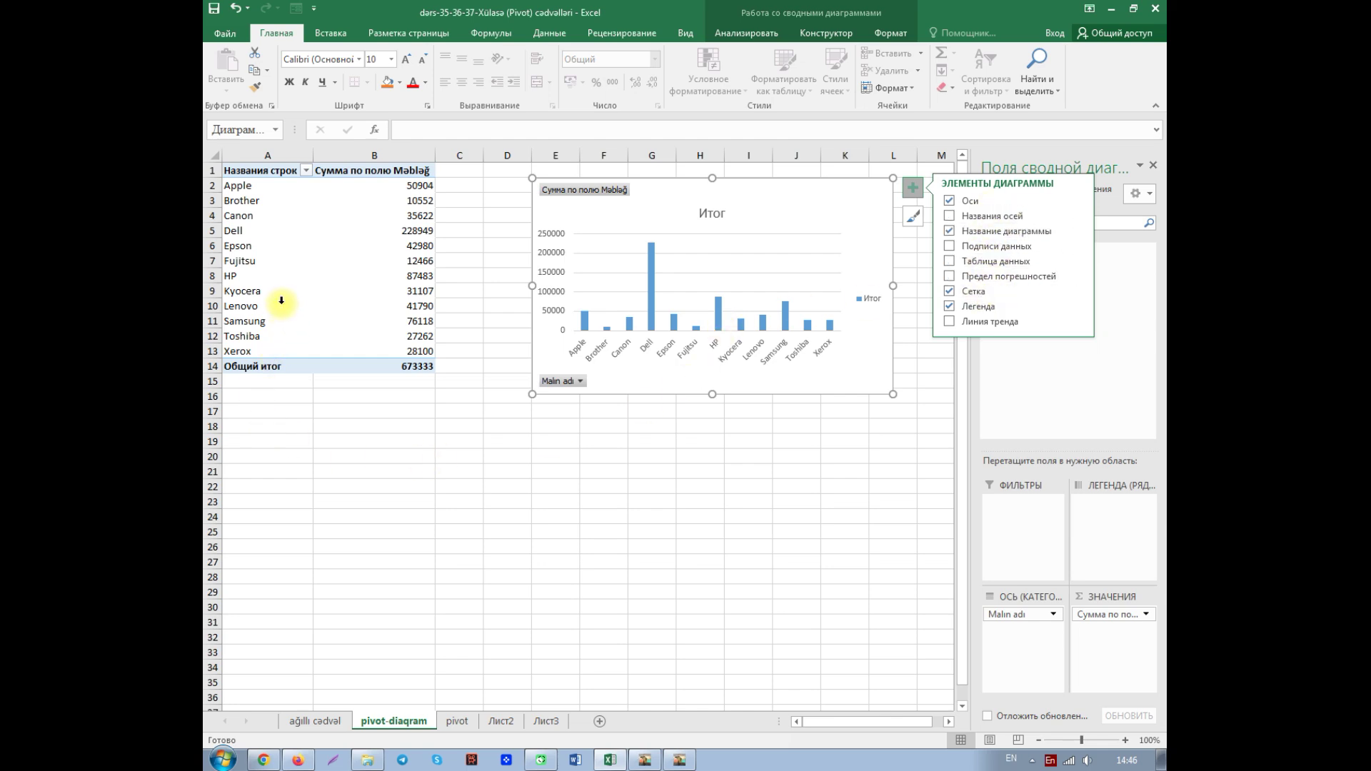
# - Filter the pivot table's row labels to show only Apple
pyautogui.click(306, 172)
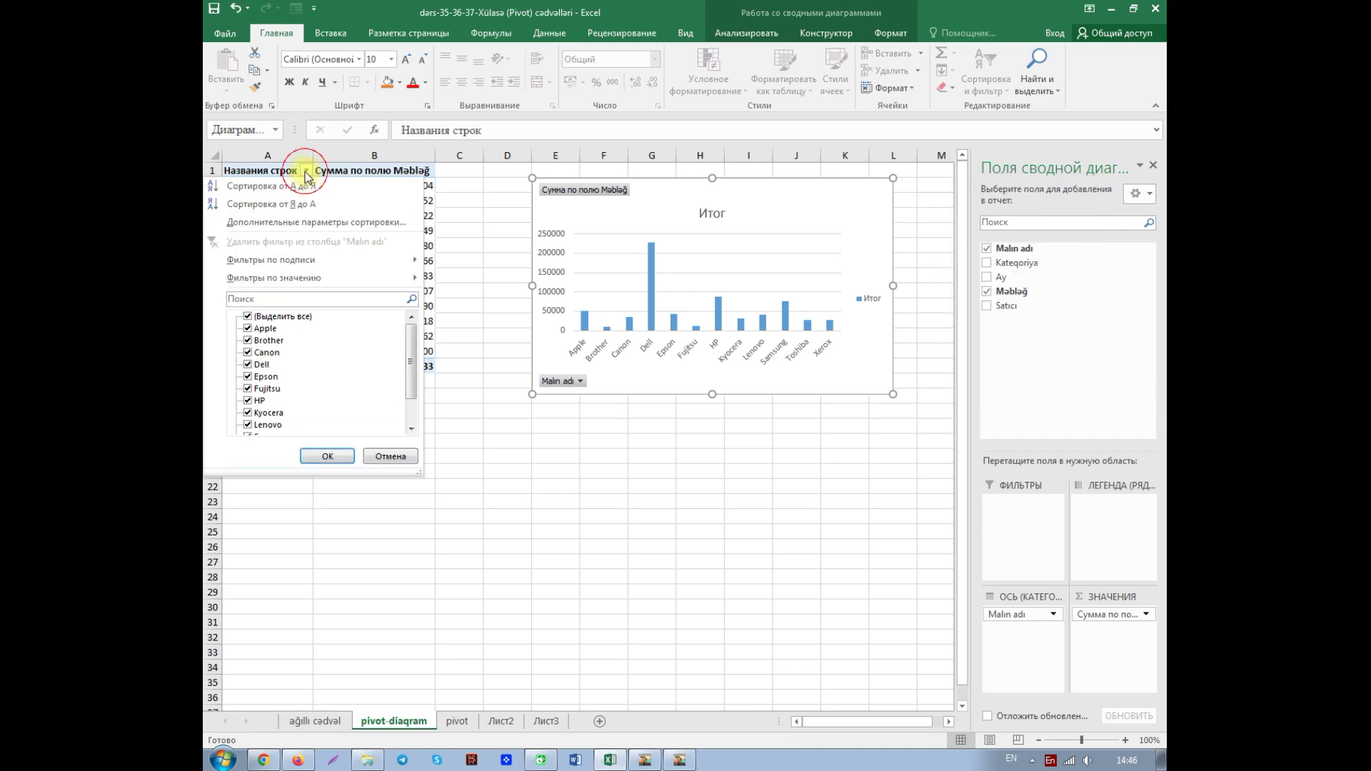
pyautogui.click(247, 316)
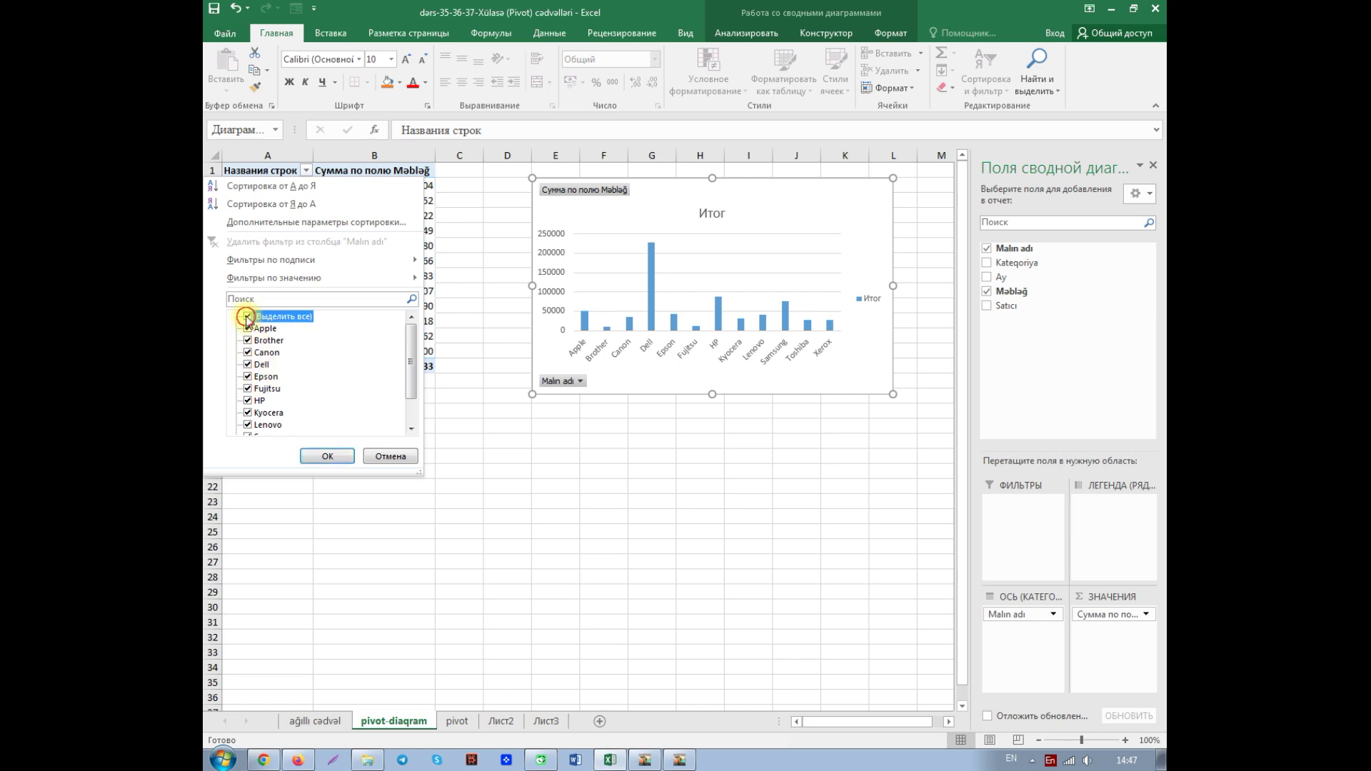
pyautogui.click(247, 329)
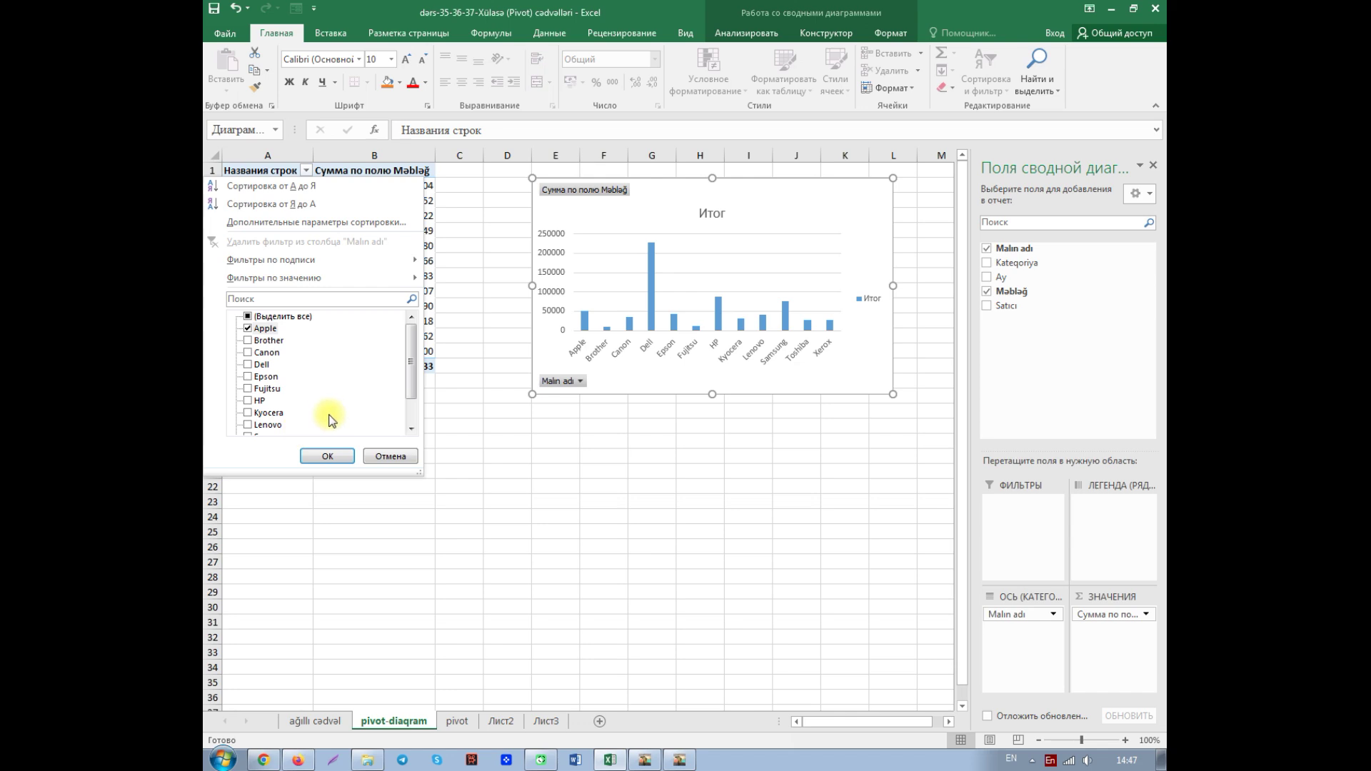
pyautogui.click(327, 457)
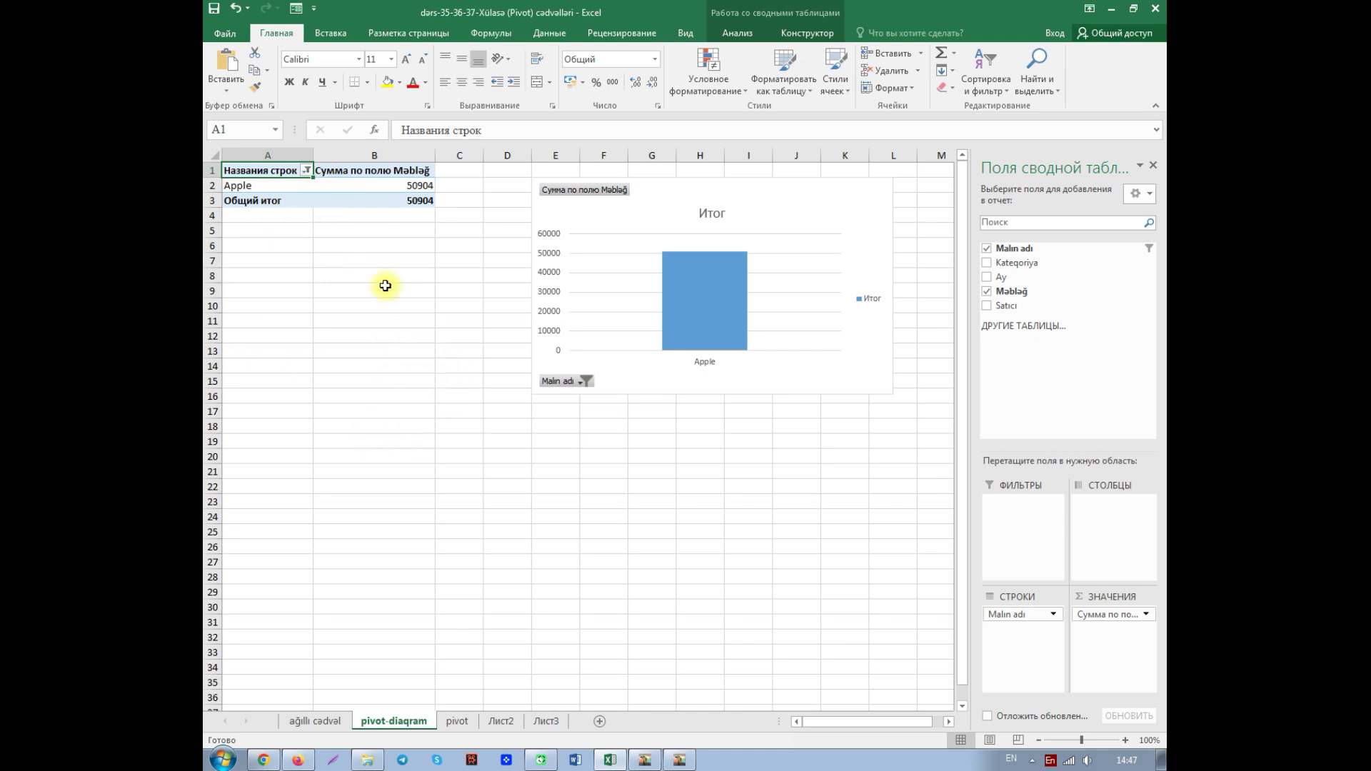
pyautogui.click(307, 171)
pyautogui.click(250, 316)
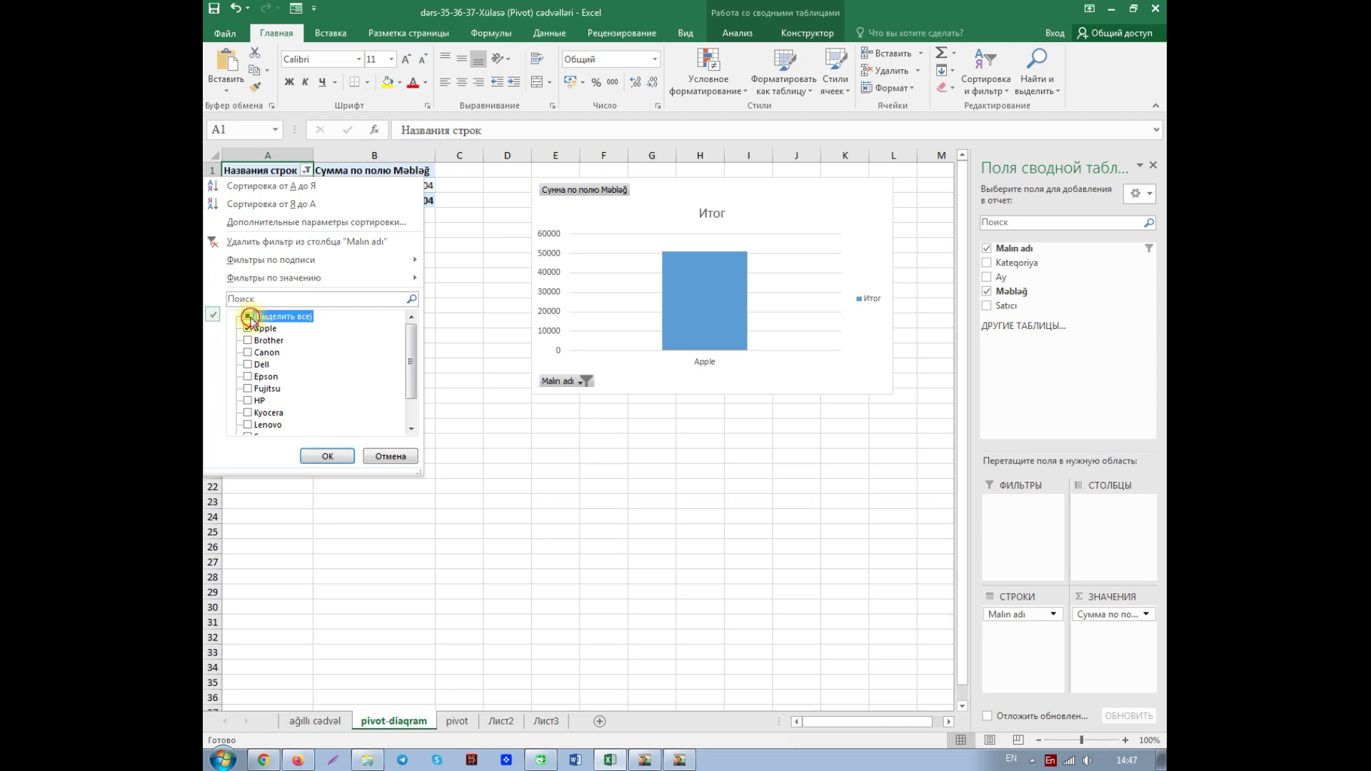
pyautogui.click(390, 457)
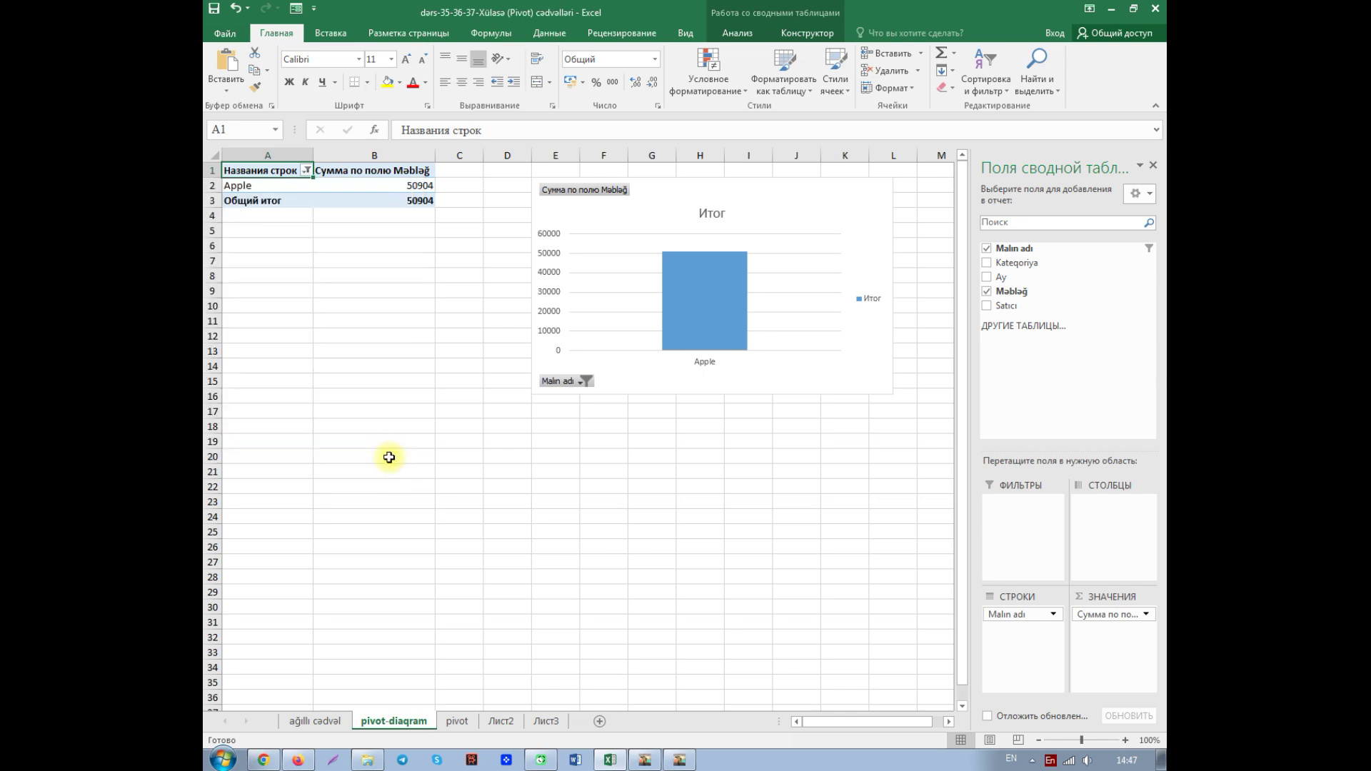
# - Reselect all items in the pivot chart's Malın adı filter to show every product
pyautogui.click(583, 383)
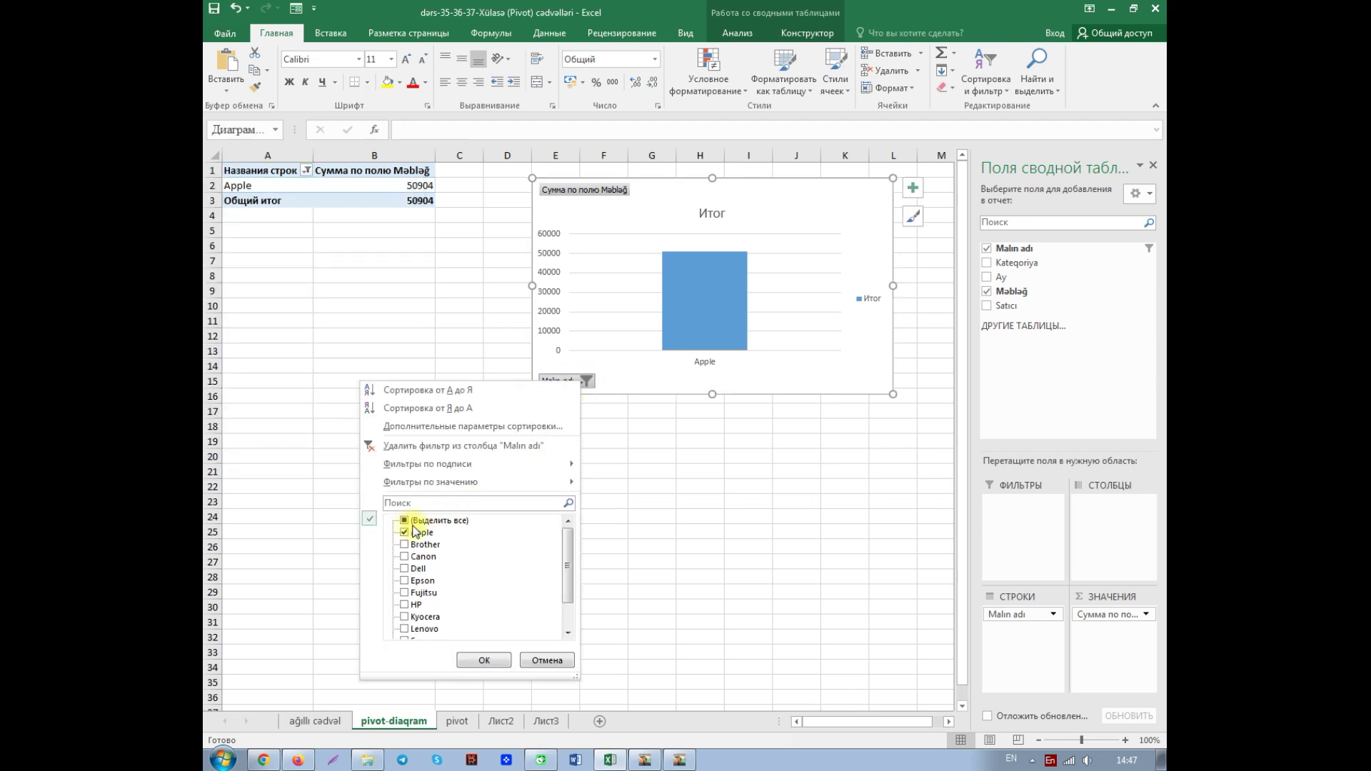
pyautogui.click(410, 521)
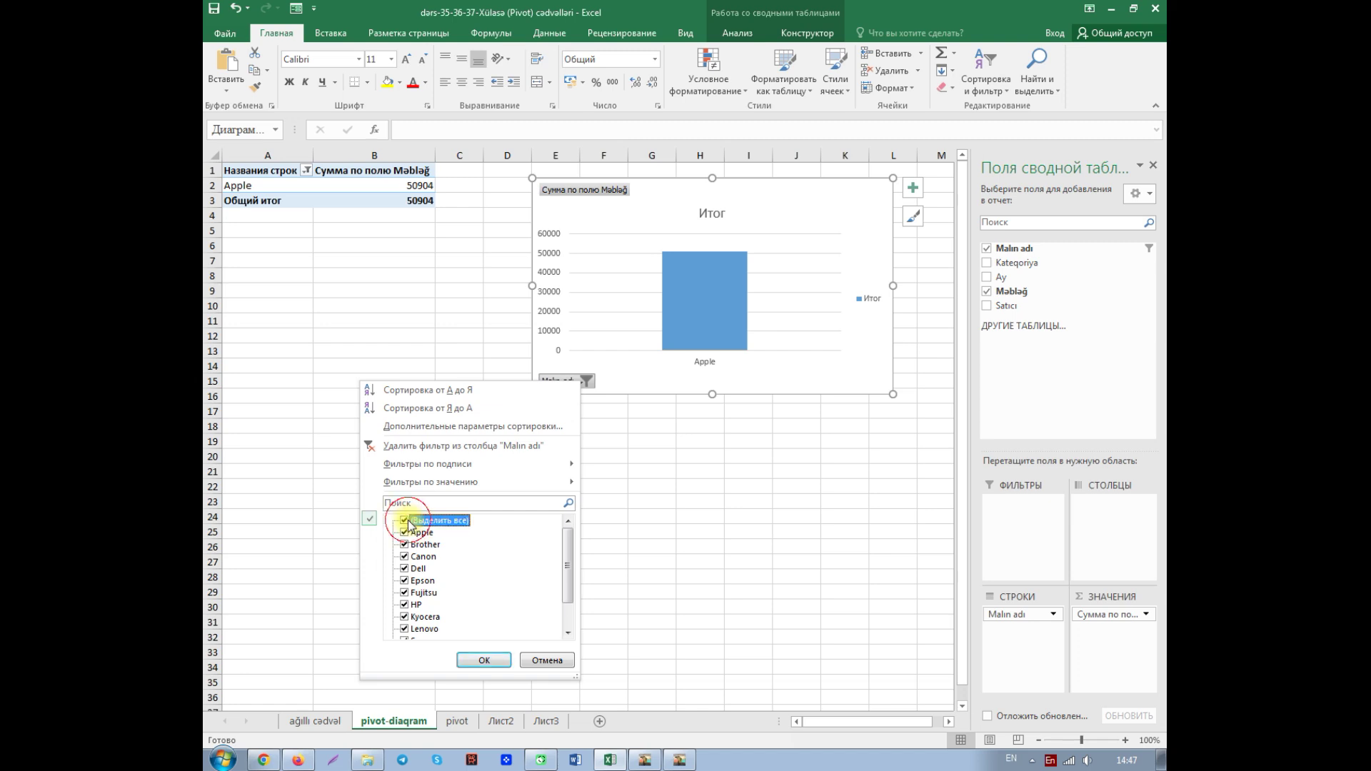
pyautogui.click(485, 660)
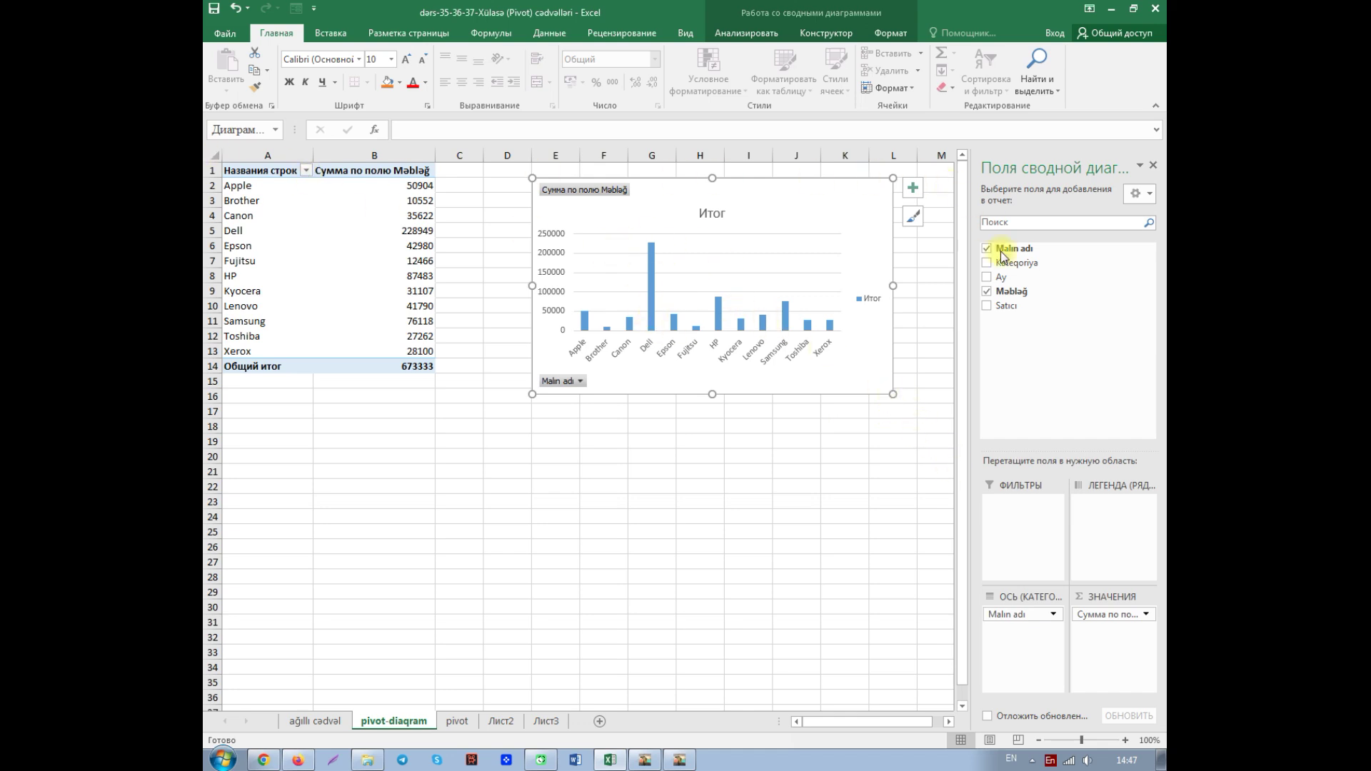
pyautogui.rightClick(677, 286)
pyautogui.click(636, 435)
pyautogui.click(510, 465)
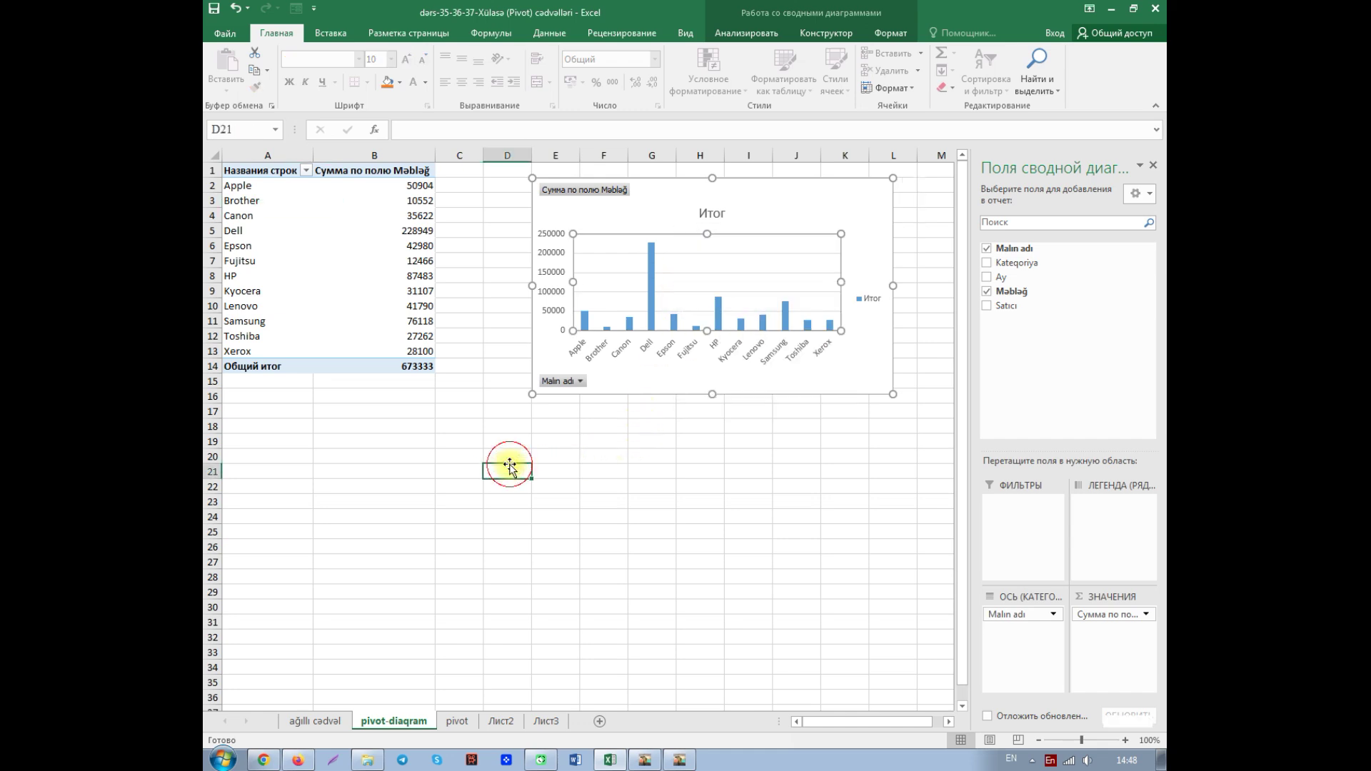
# - Move the pivot chart to a separate chart sheet, keeping the suggested name Диаграмма1
pyautogui.click(536, 394)
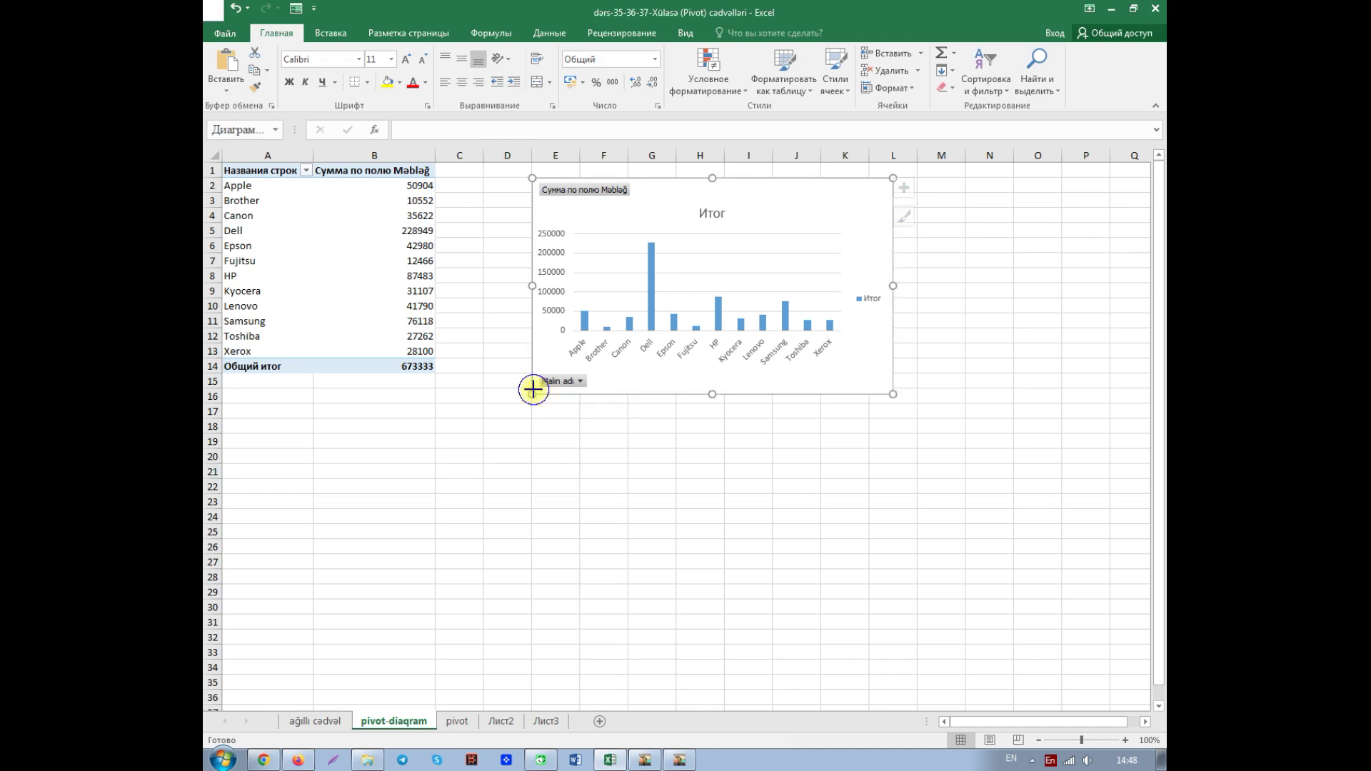
pyautogui.rightClick(536, 394)
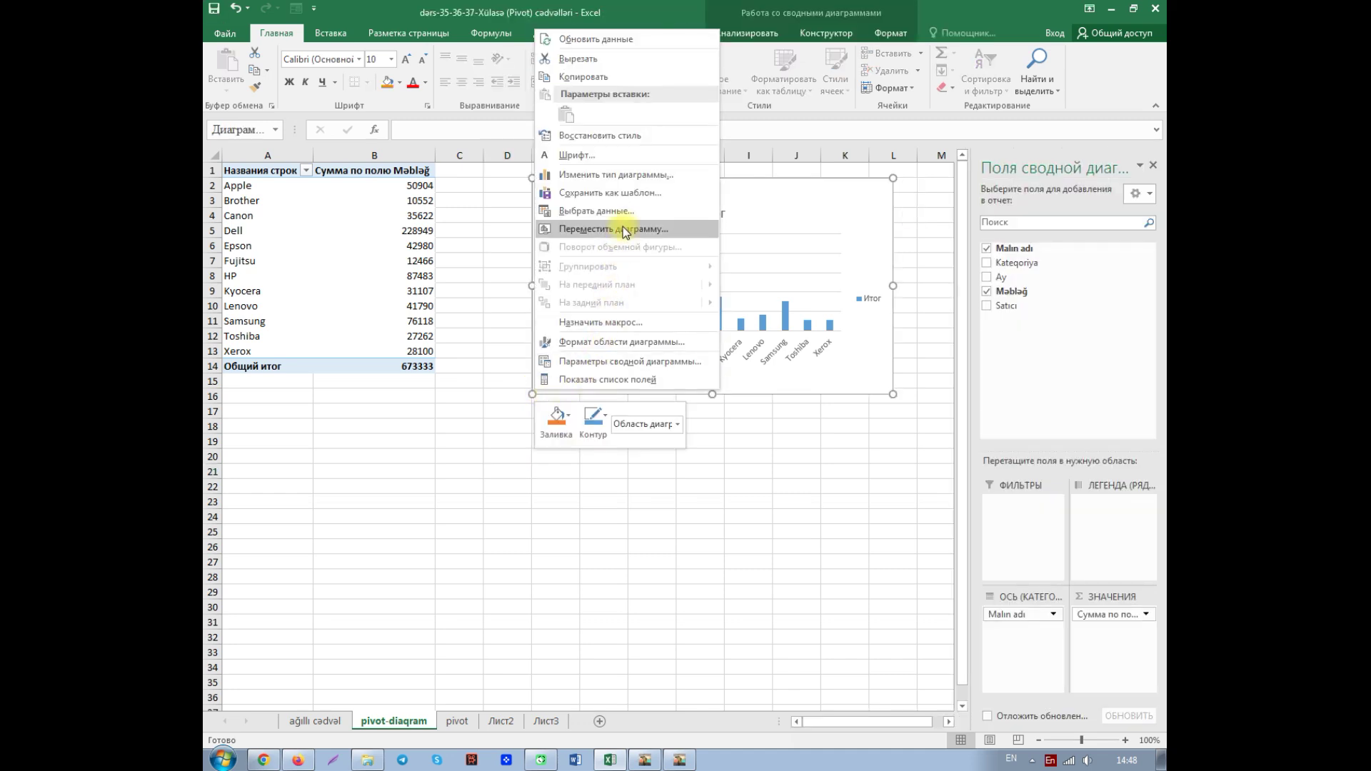
pyautogui.click(624, 229)
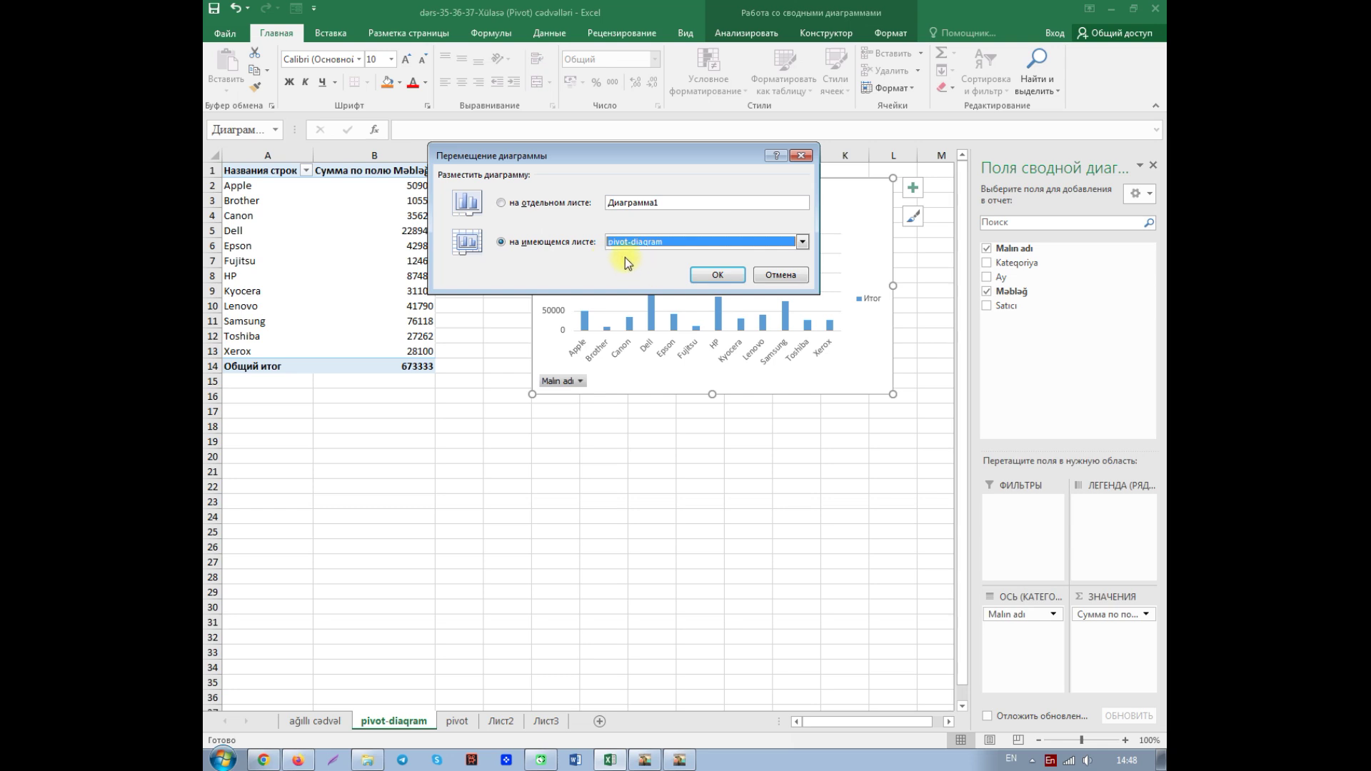
pyautogui.click(501, 203)
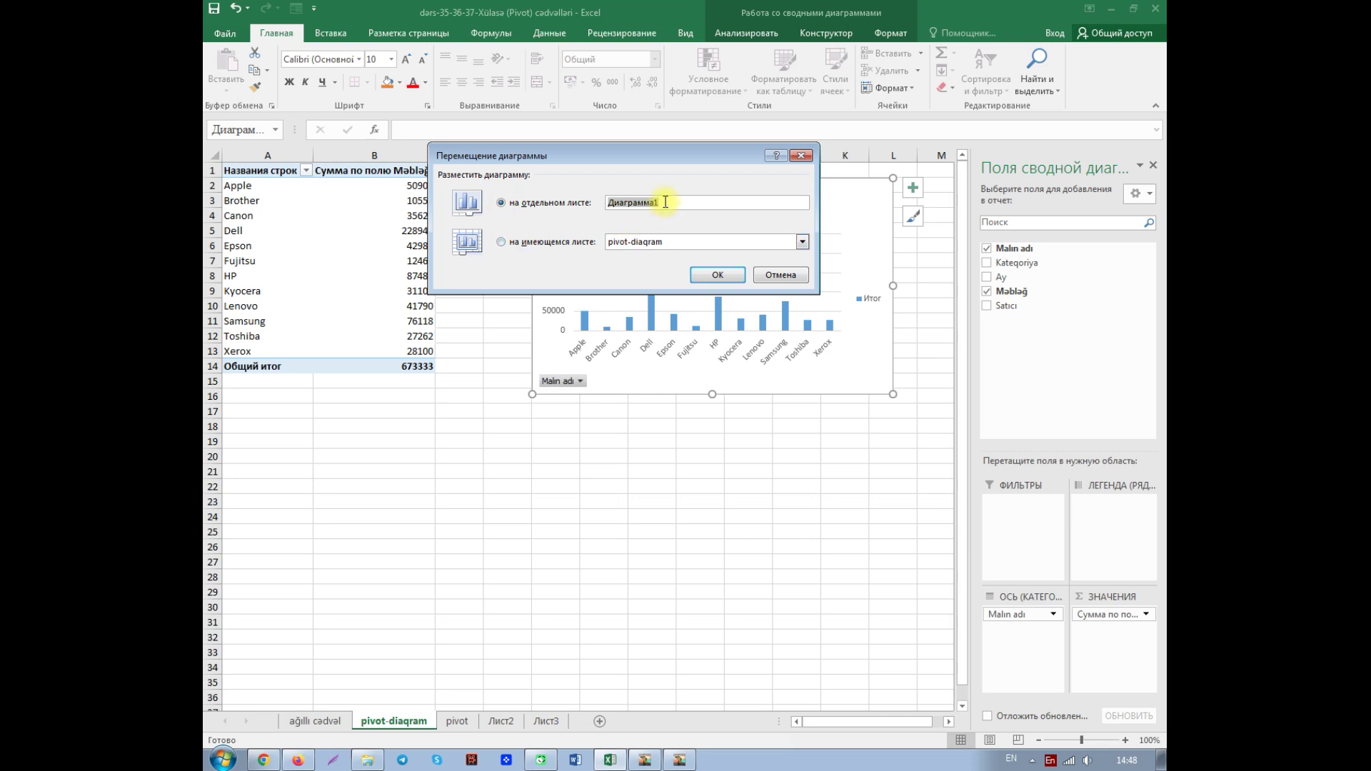
pyautogui.click(720, 275)
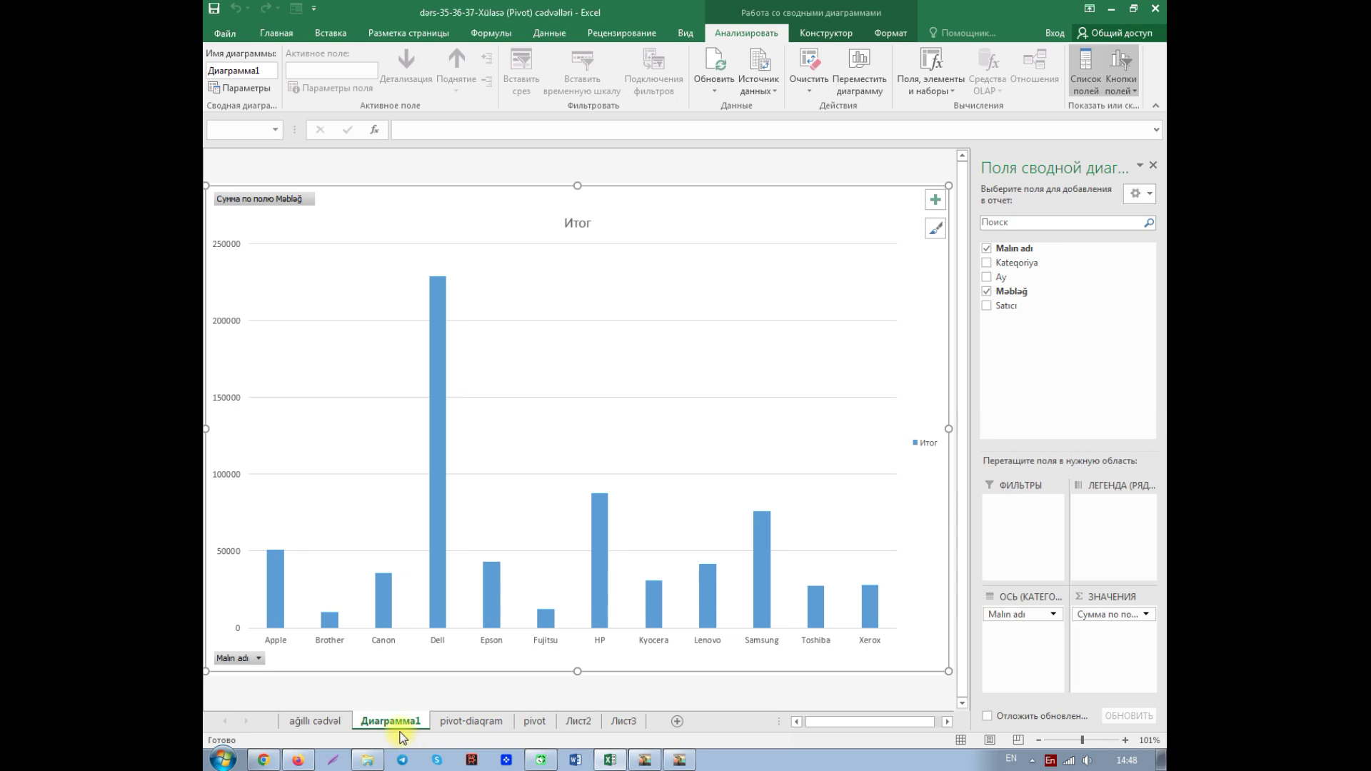
# - Compare the pivot table on the pivot-diaqram sheet with the chart on the Диаграмма1 sheet
pyautogui.click(466, 723)
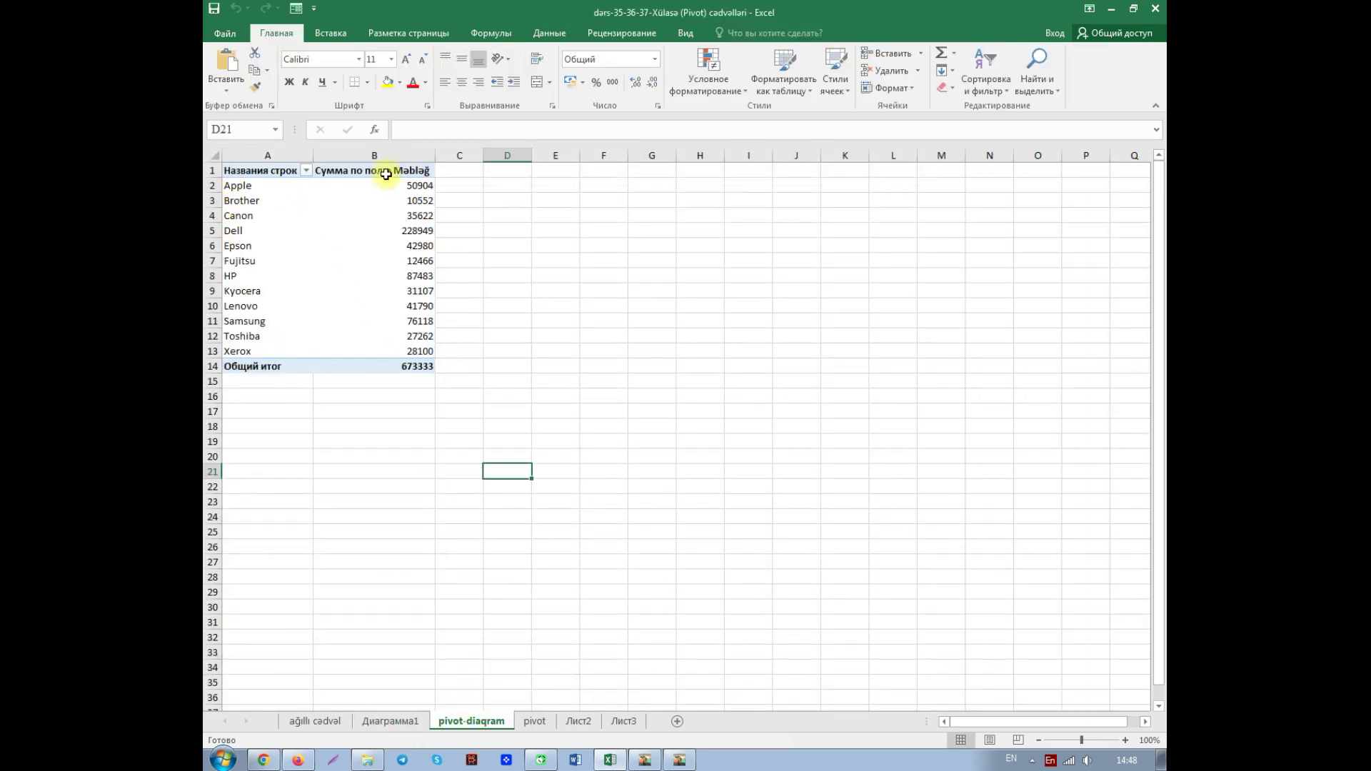
pyautogui.click(393, 722)
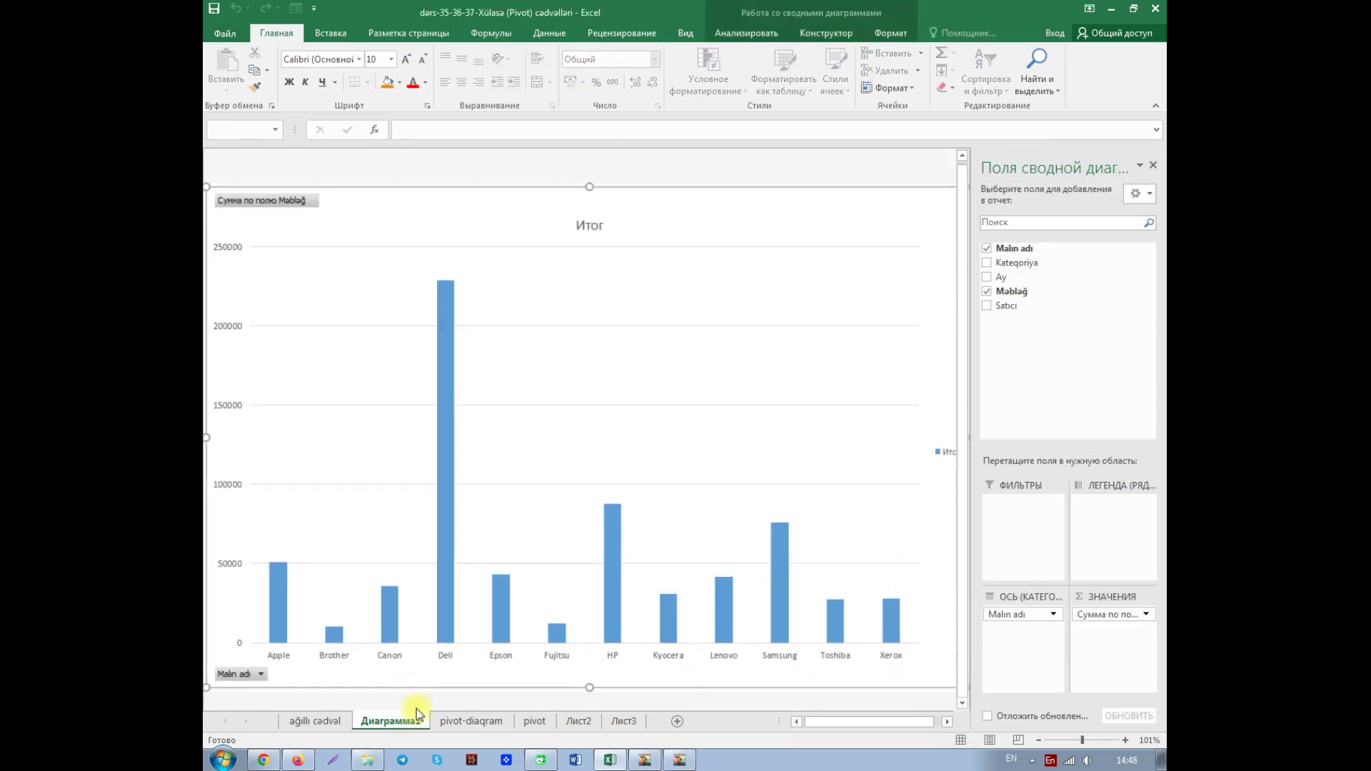
pyautogui.click(474, 722)
# - Hide the field list of the pivot table on the pivot-diaqram sheet and show it again
pyautogui.click(350, 292)
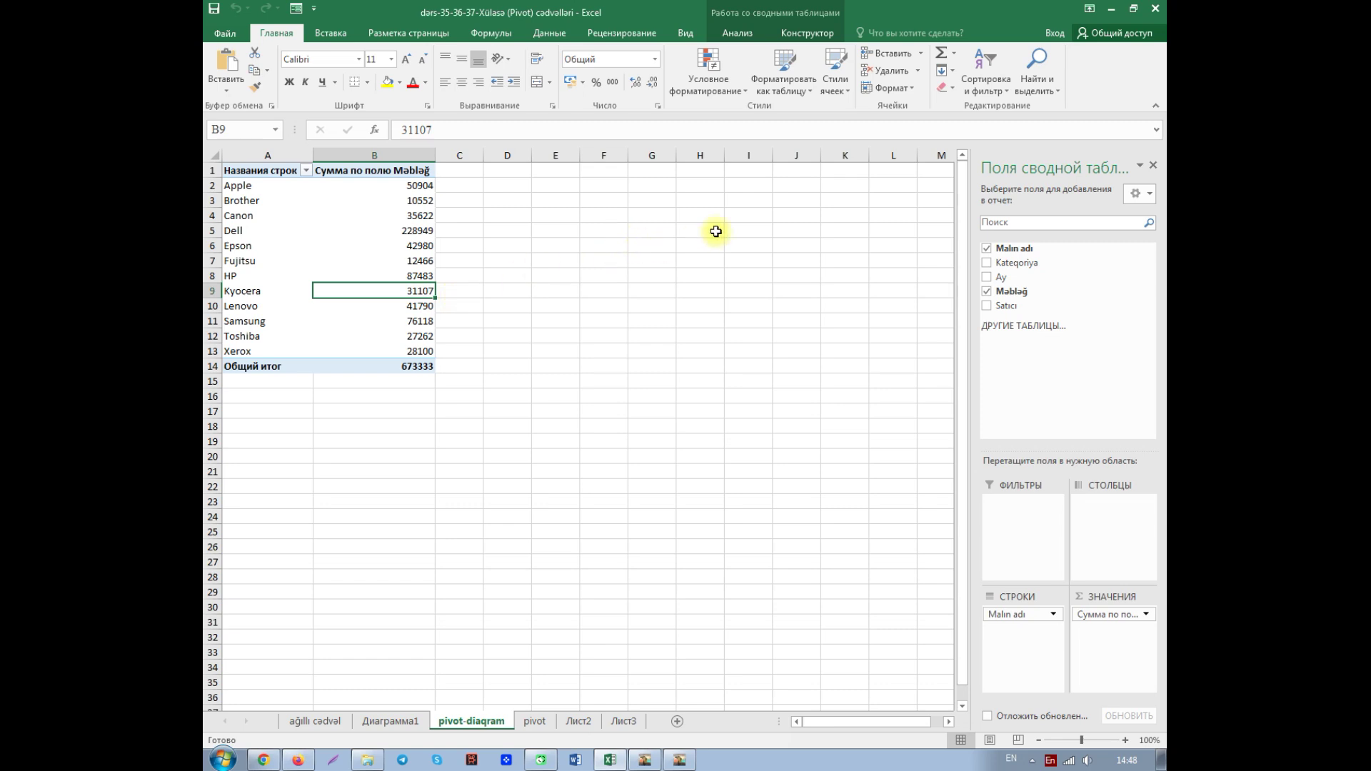
pyautogui.click(808, 34)
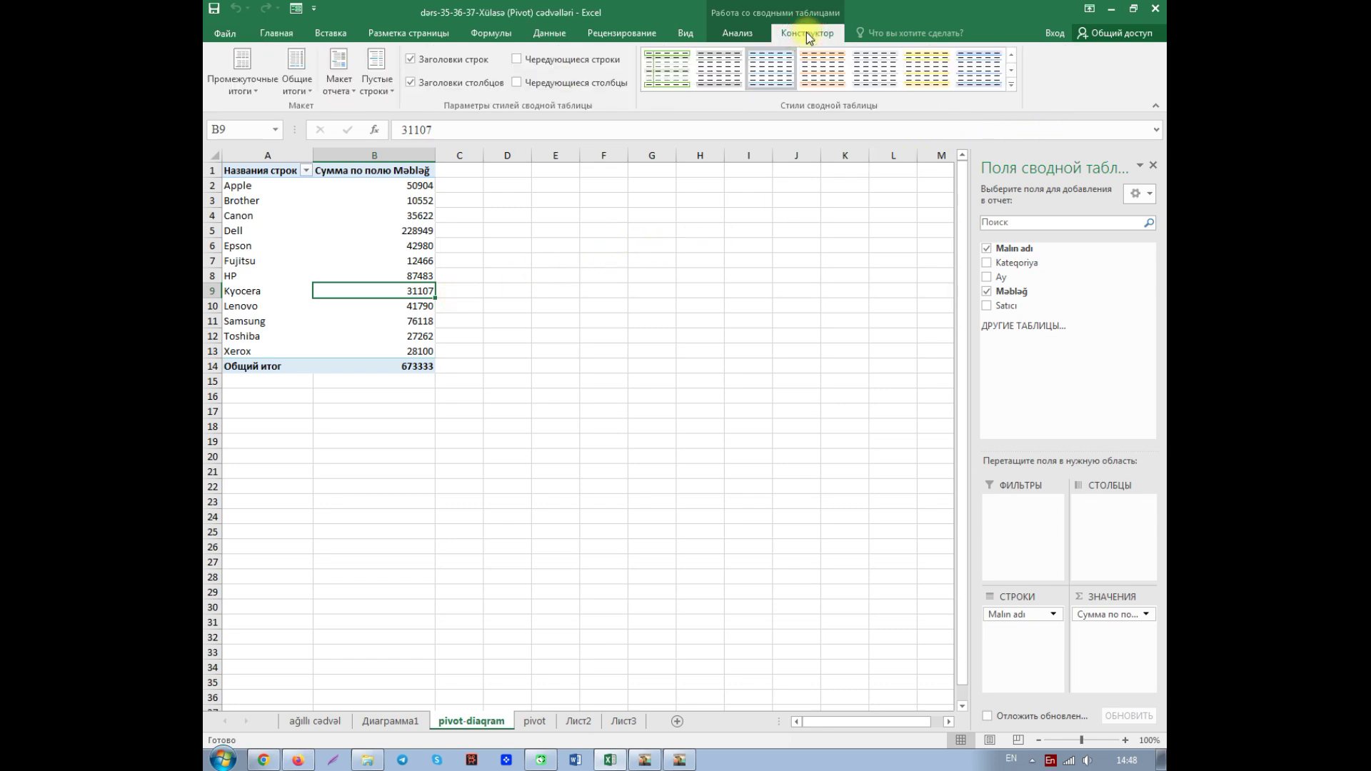
pyautogui.click(737, 33)
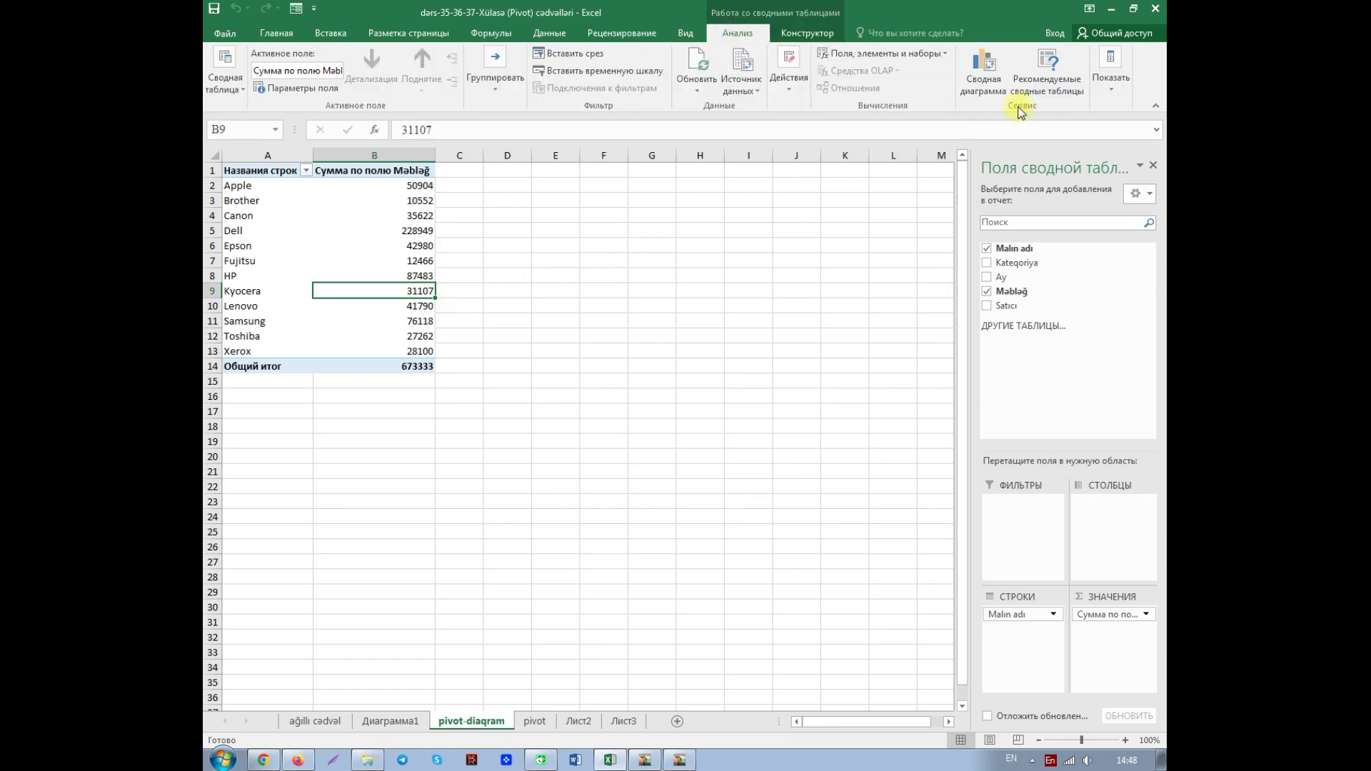
pyautogui.click(1111, 75)
pyautogui.click(1064, 153)
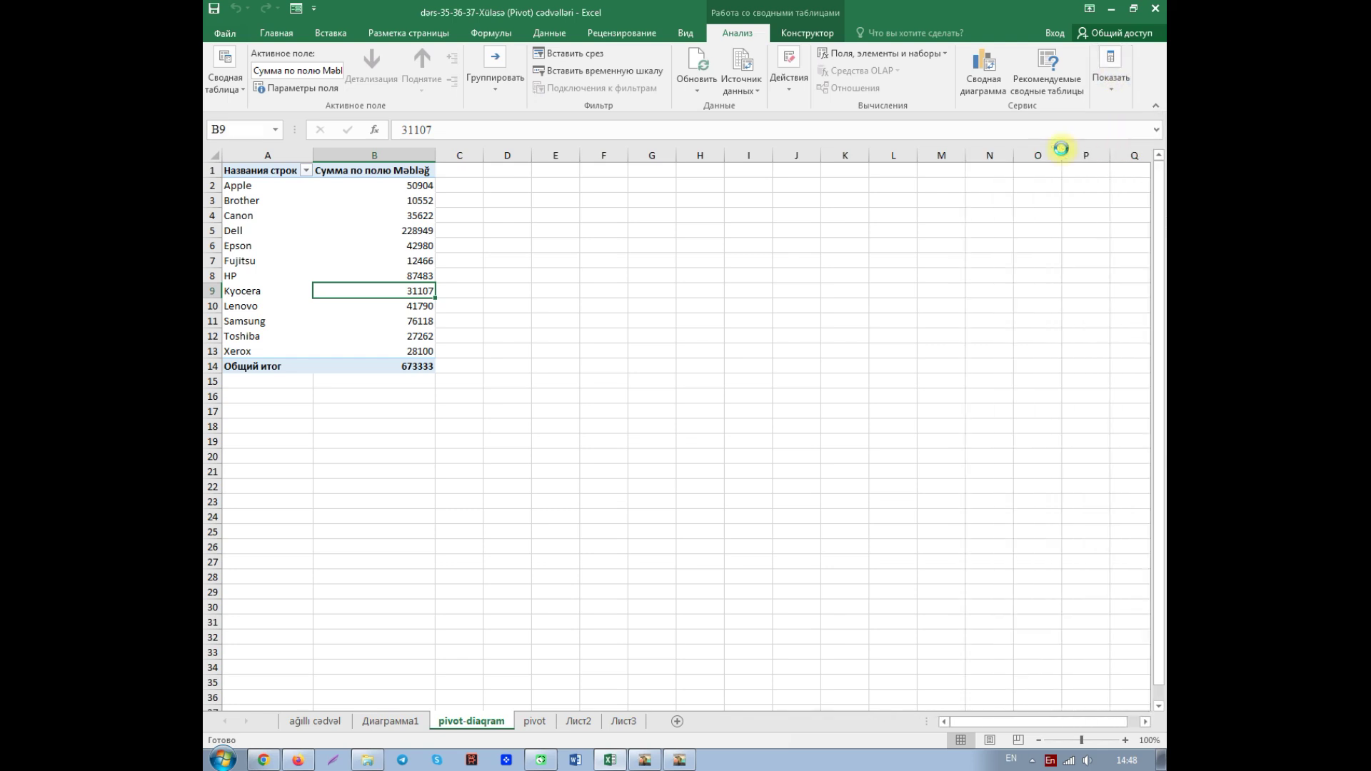
pyautogui.click(1112, 75)
pyautogui.click(1064, 146)
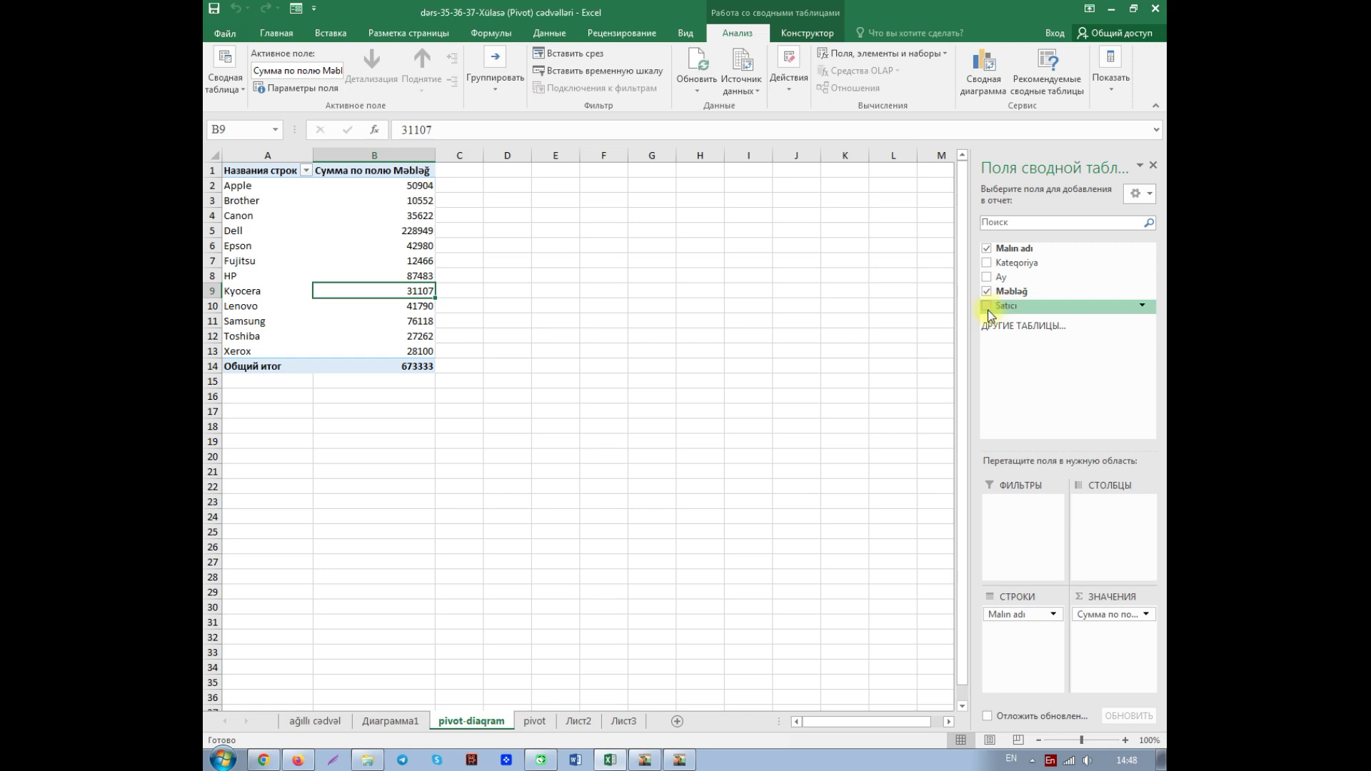
# - Add the Satıcı field to the pivot table's rows and view the resulting chart on the Диаграмма1 sheet
pyautogui.click(987, 307)
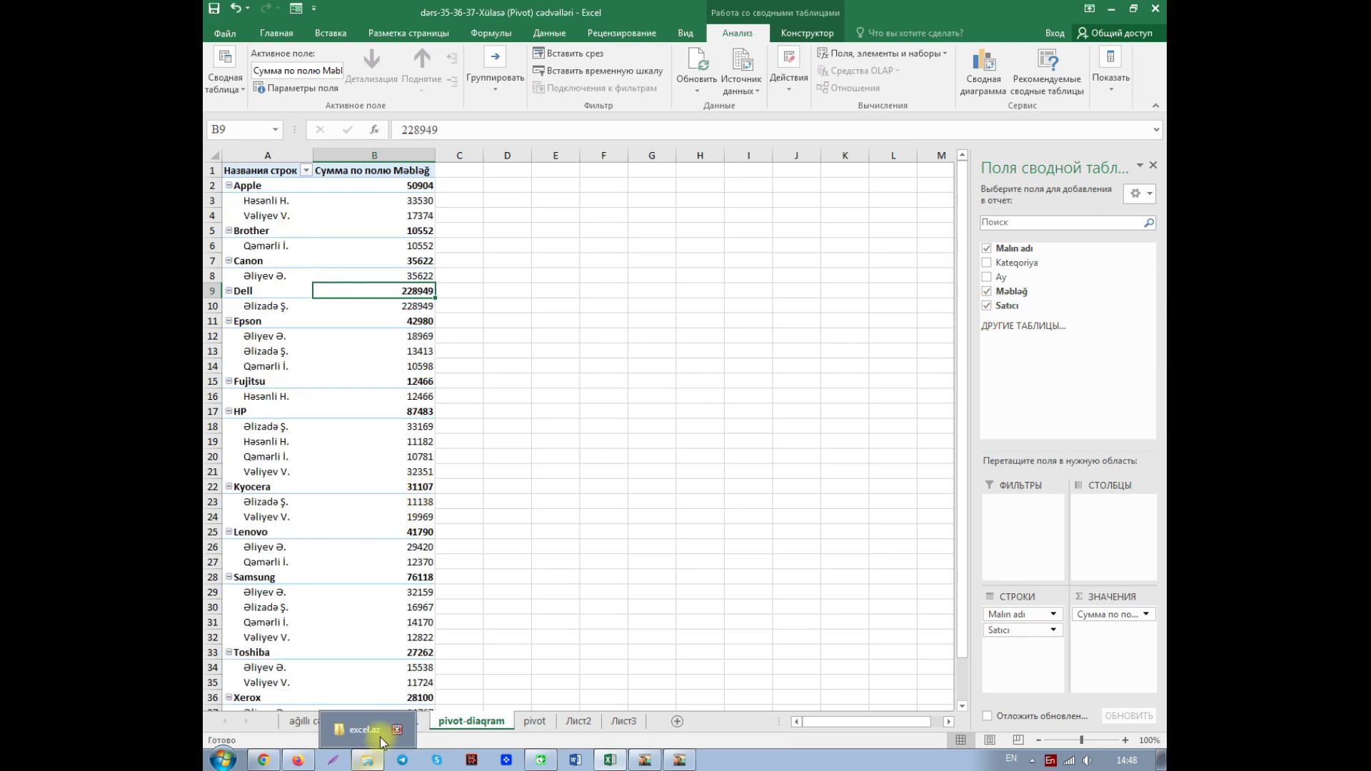
pyautogui.click(392, 722)
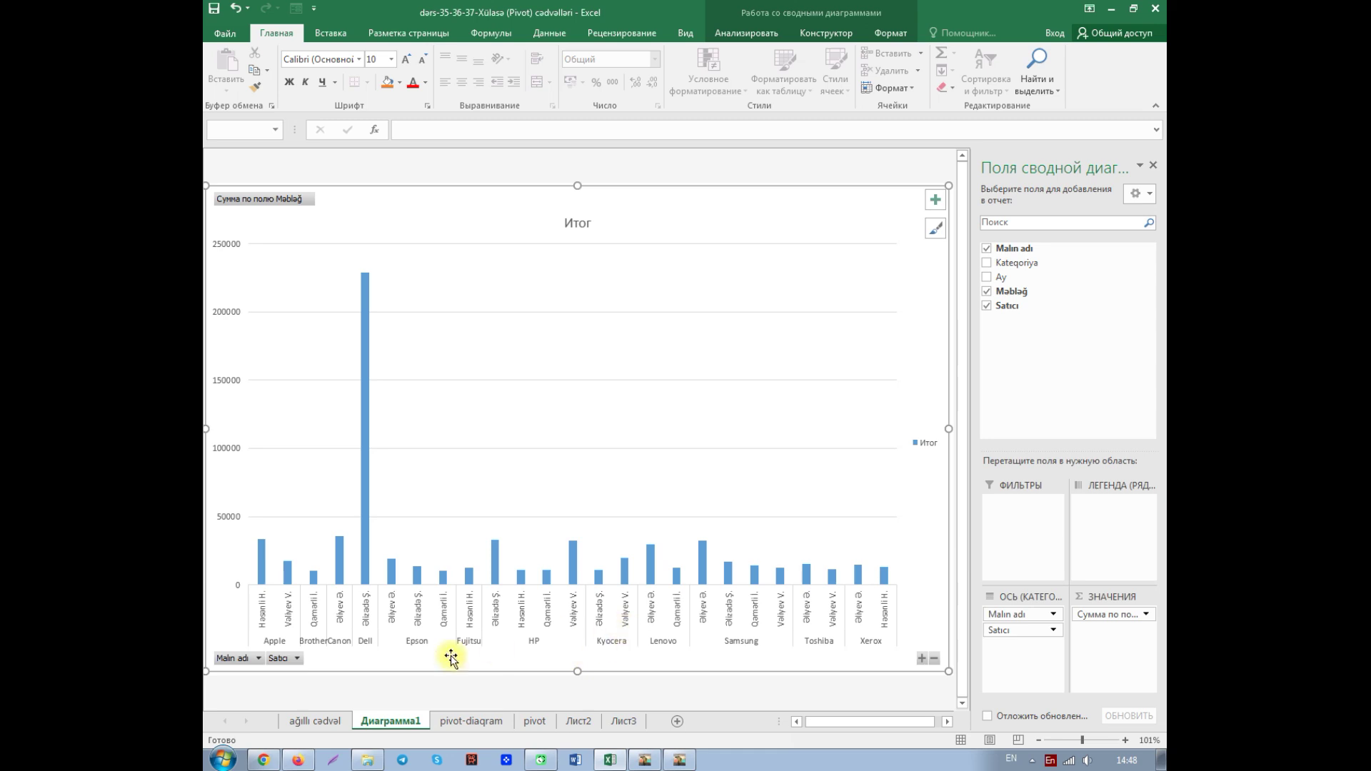
# - Filter the pivot chart's Satıcı field to show only the last seller in the list
pyautogui.click(297, 658)
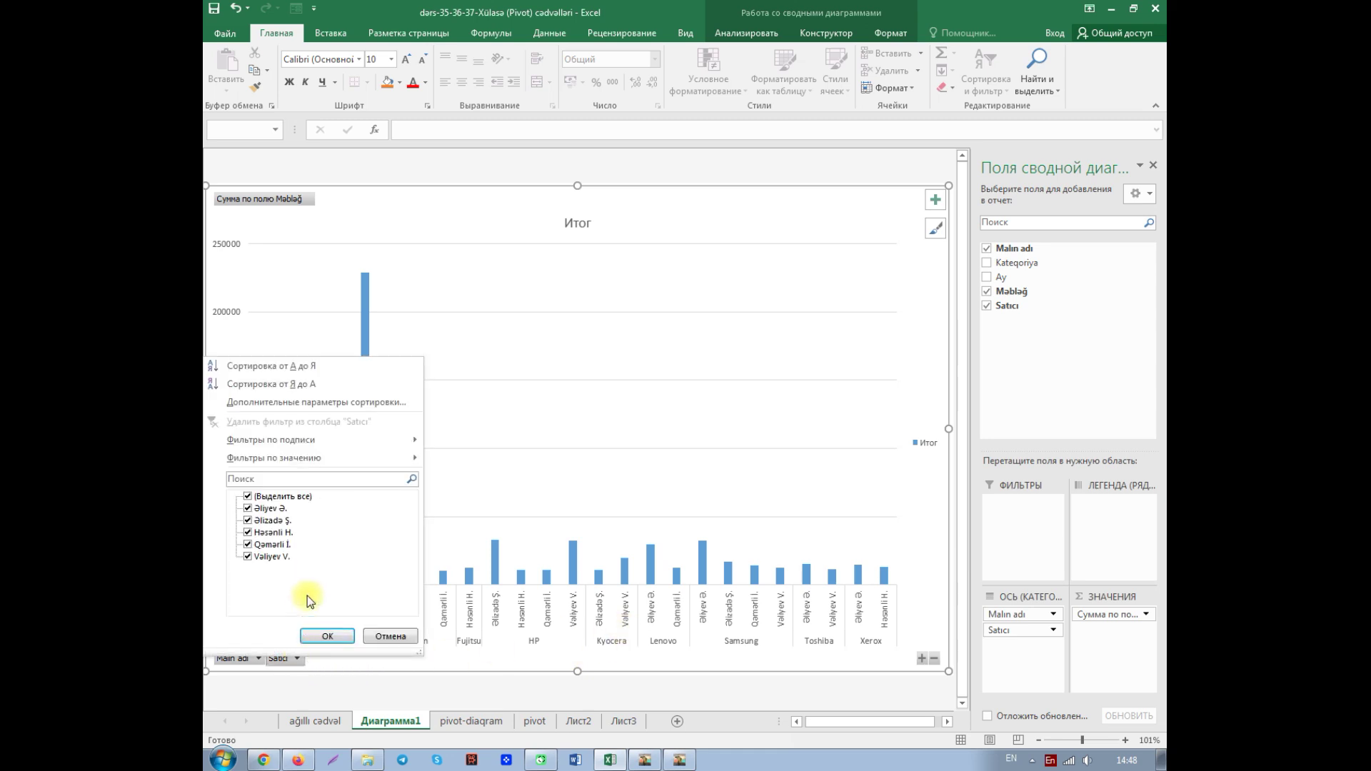
pyautogui.click(248, 497)
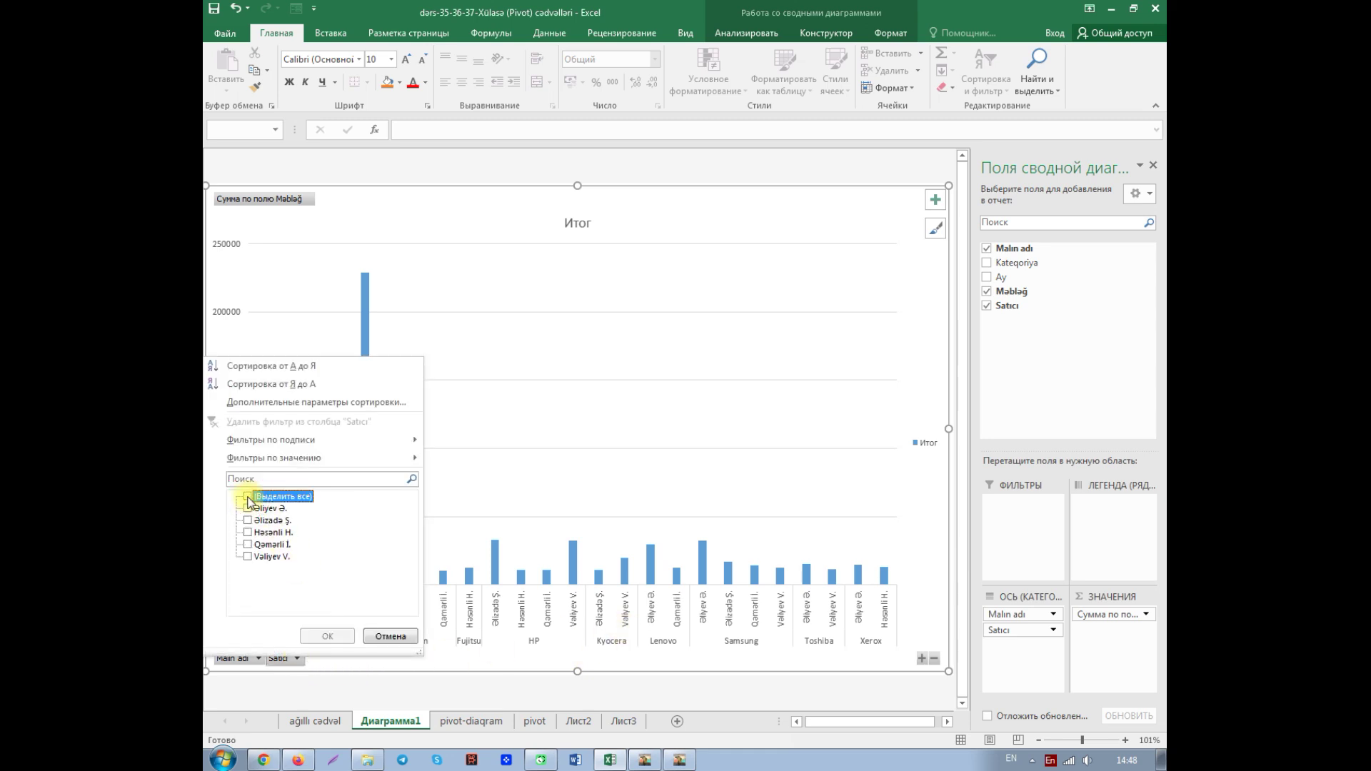
pyautogui.click(248, 557)
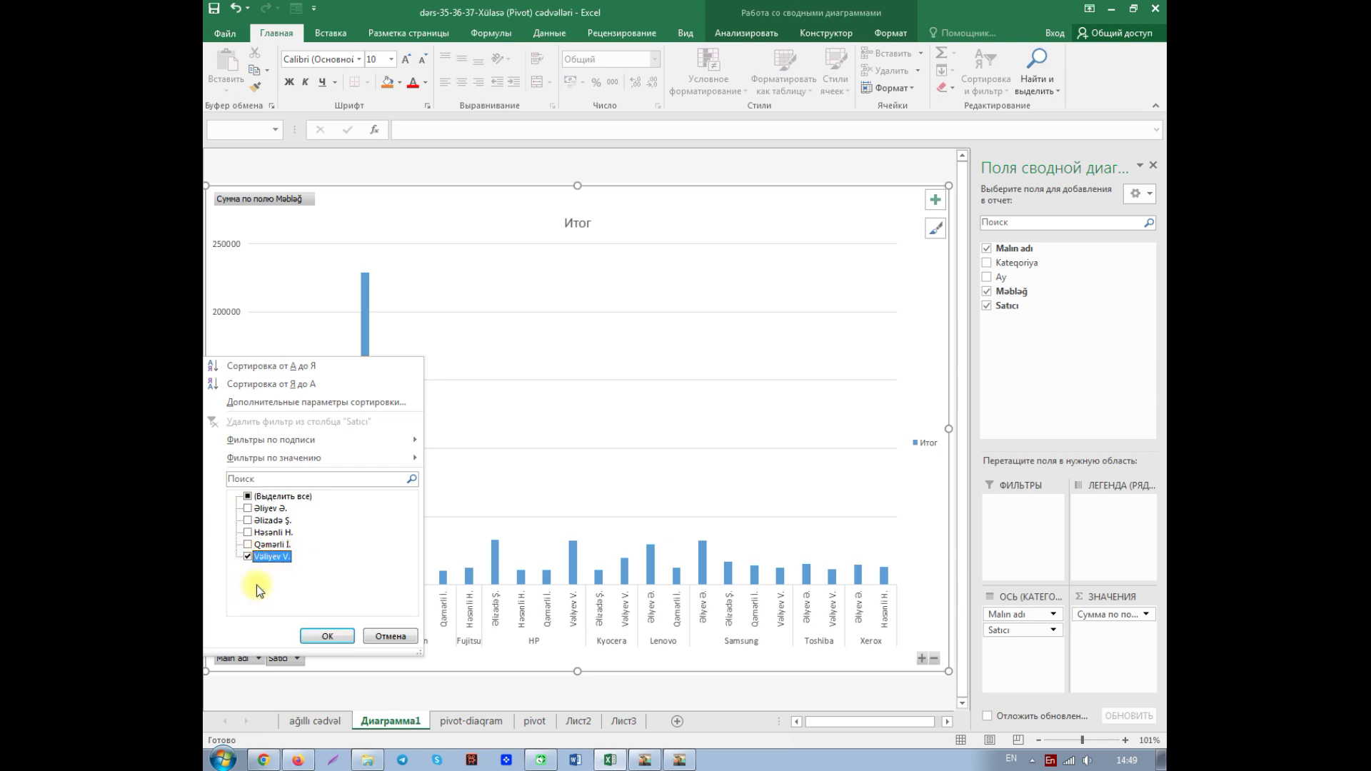
pyautogui.click(324, 634)
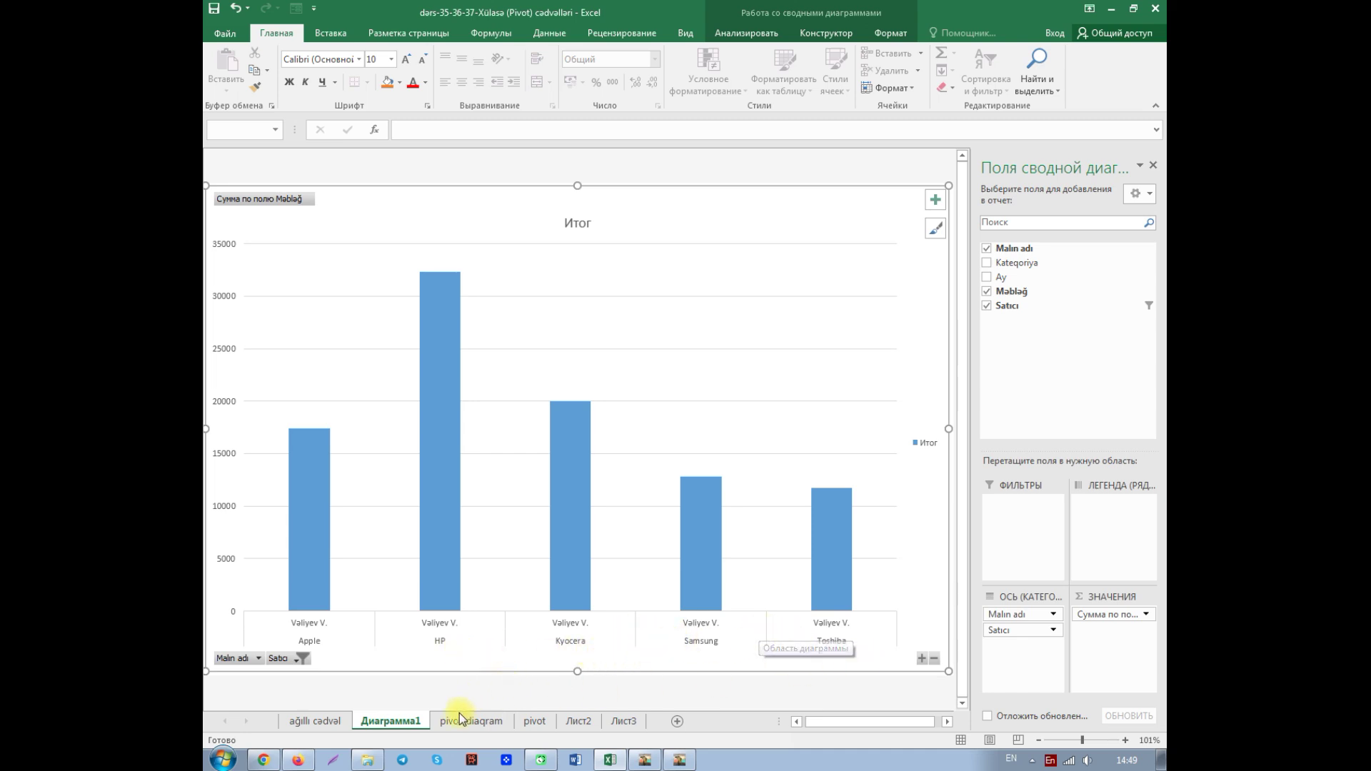
# - Check the filtered table on the pivot-diaqram sheet, and reselect all sellers in the Satıcı filter of the Диаграмма1 chart
pyautogui.click(476, 722)
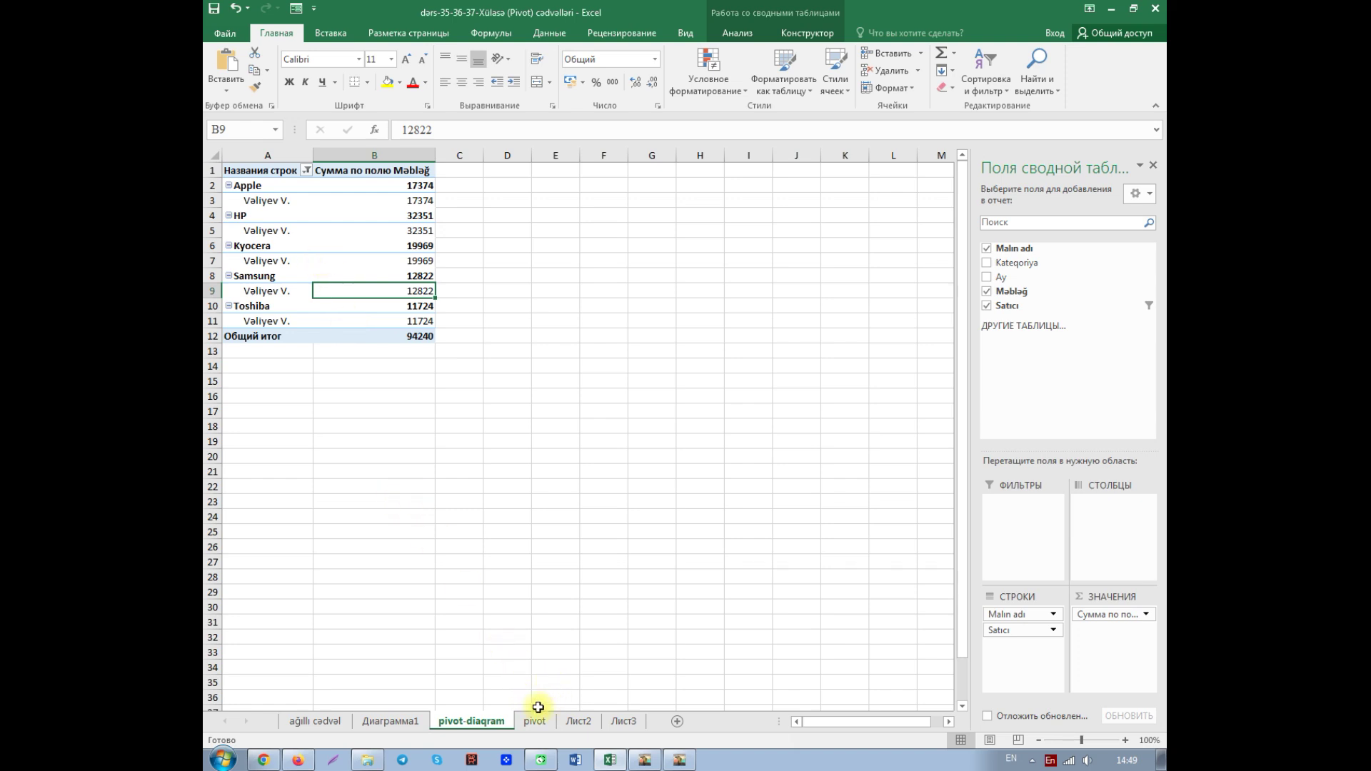
pyautogui.click(405, 722)
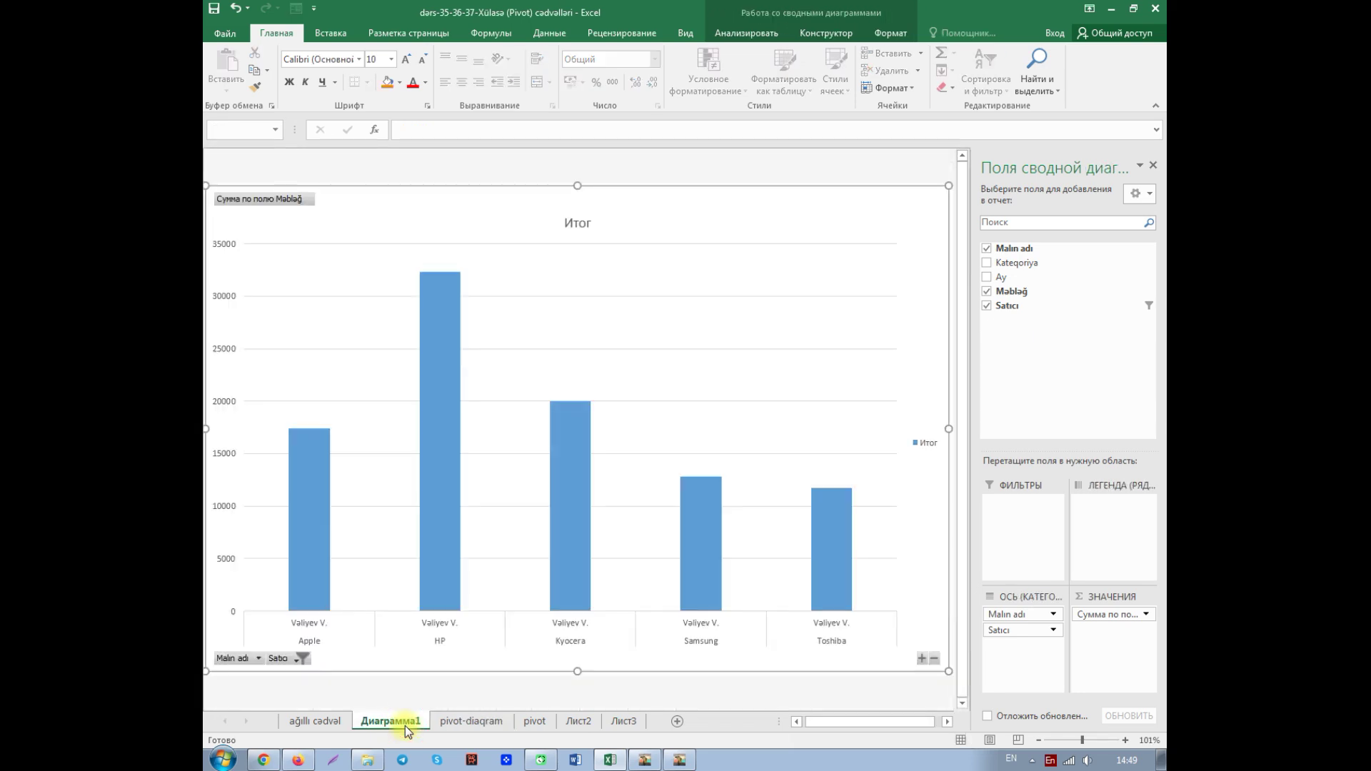
pyautogui.click(299, 660)
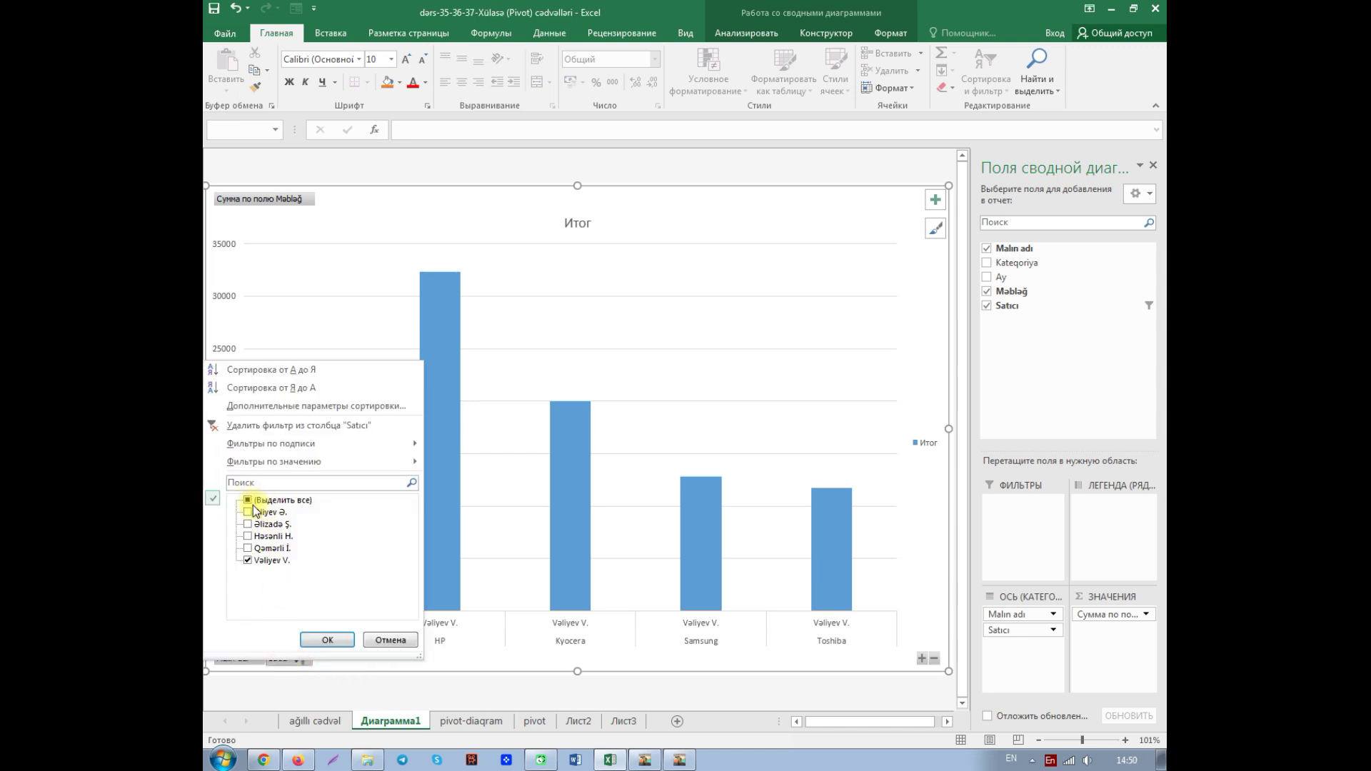
pyautogui.click(249, 502)
pyautogui.click(327, 641)
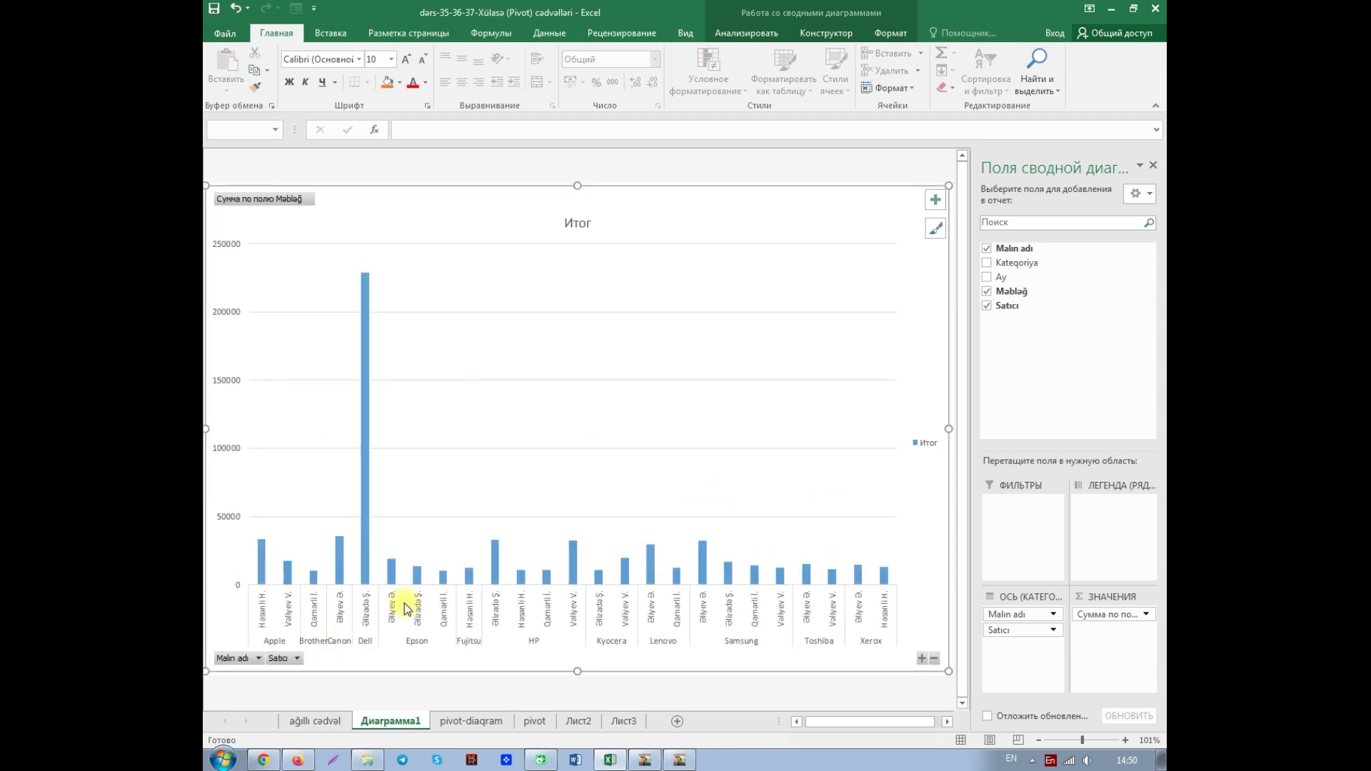
# - Enable the classic pivot table layout (Классический макет сводной таблицы) in the options of the pivot table on the pivot-diaqram sheet
pyautogui.click(451, 723)
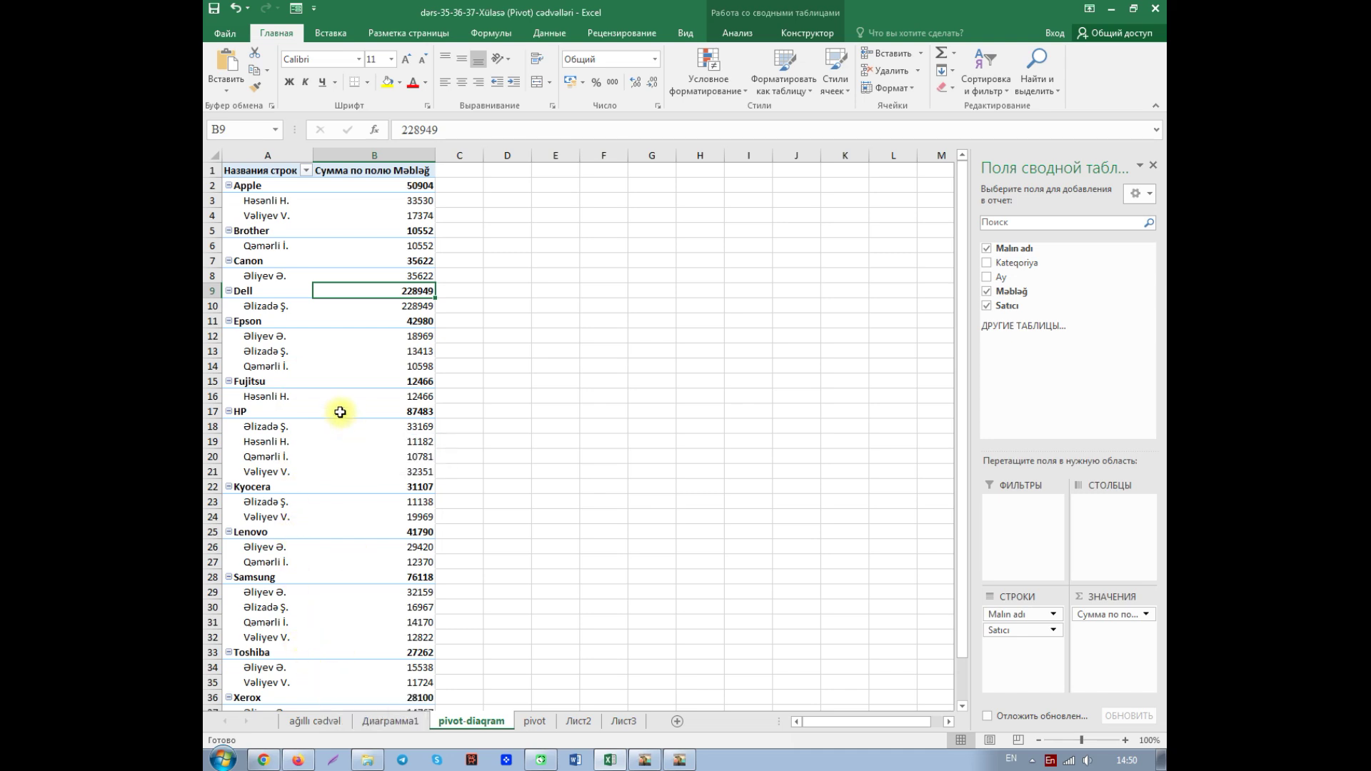
pyautogui.click(329, 216)
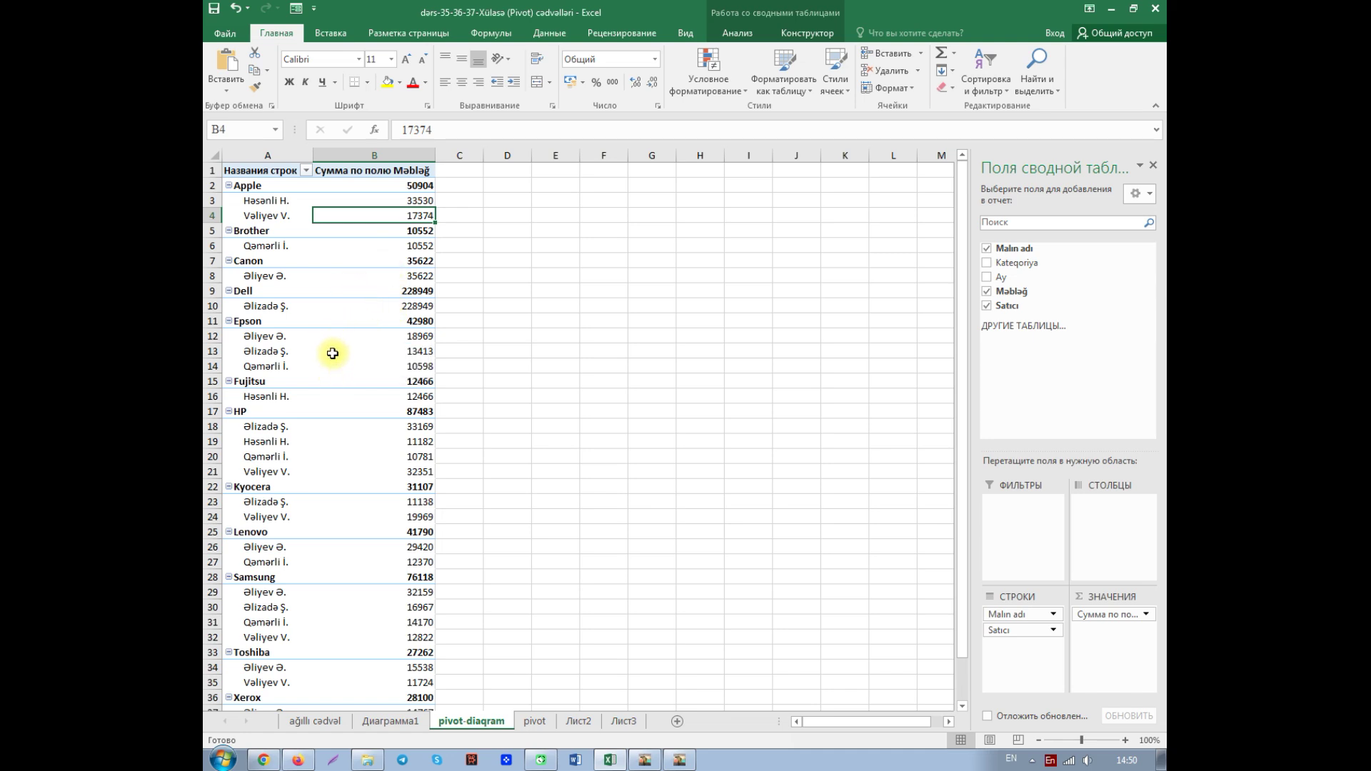
pyautogui.click(739, 33)
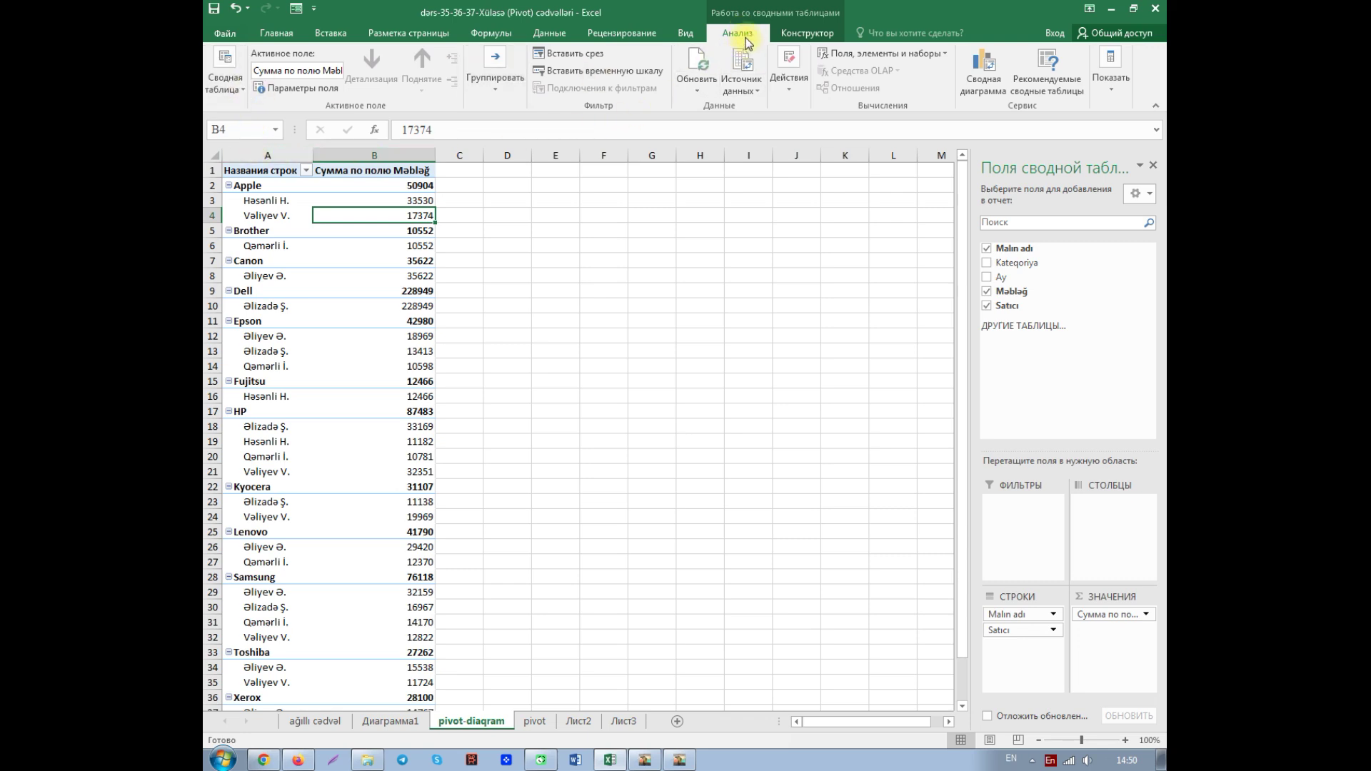
pyautogui.click(241, 89)
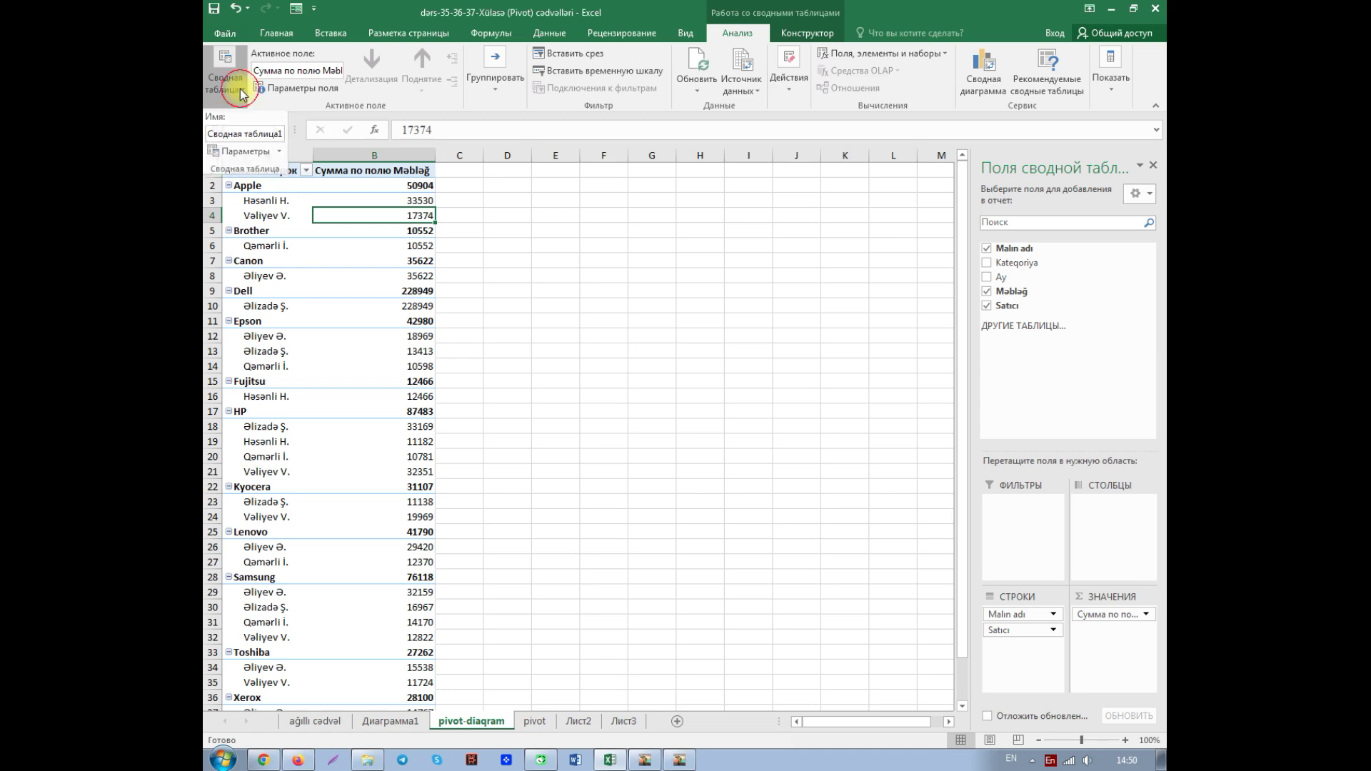
pyautogui.click(248, 156)
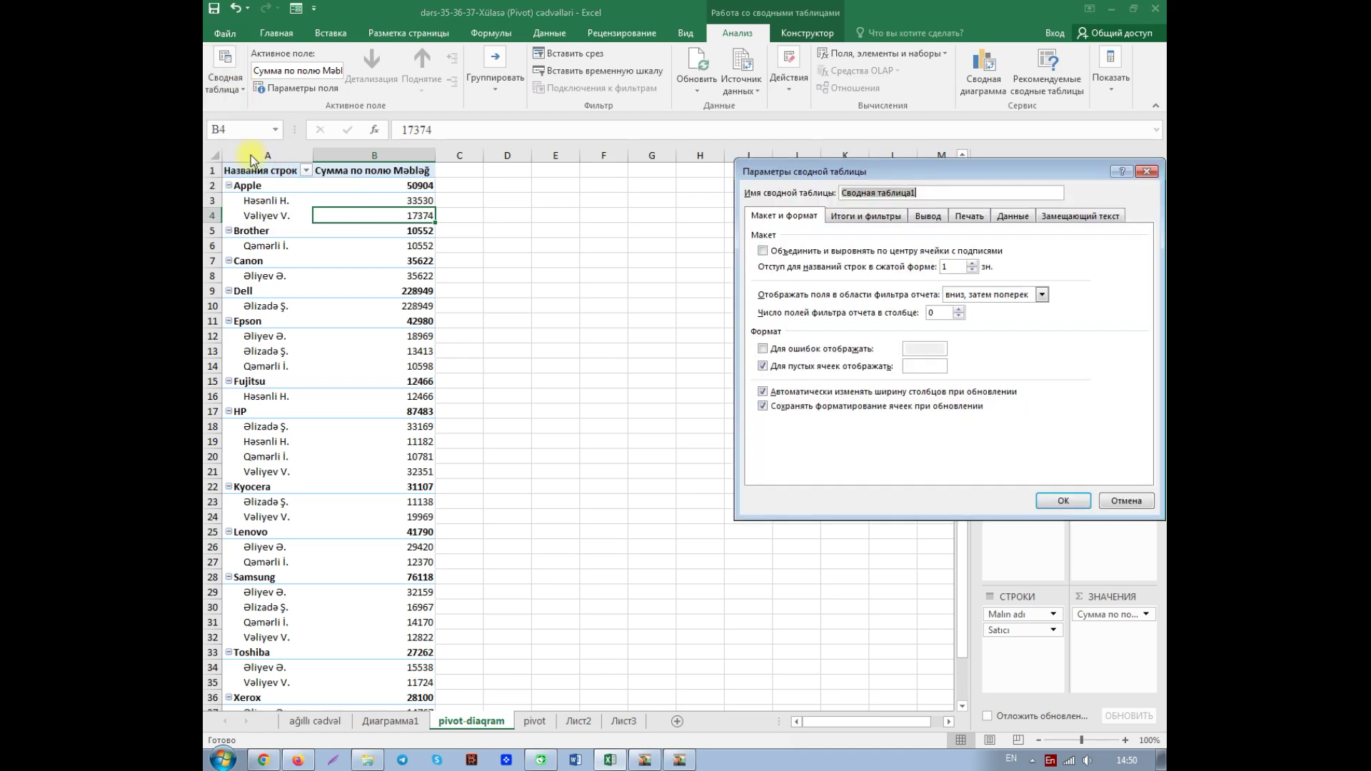
pyautogui.click(928, 216)
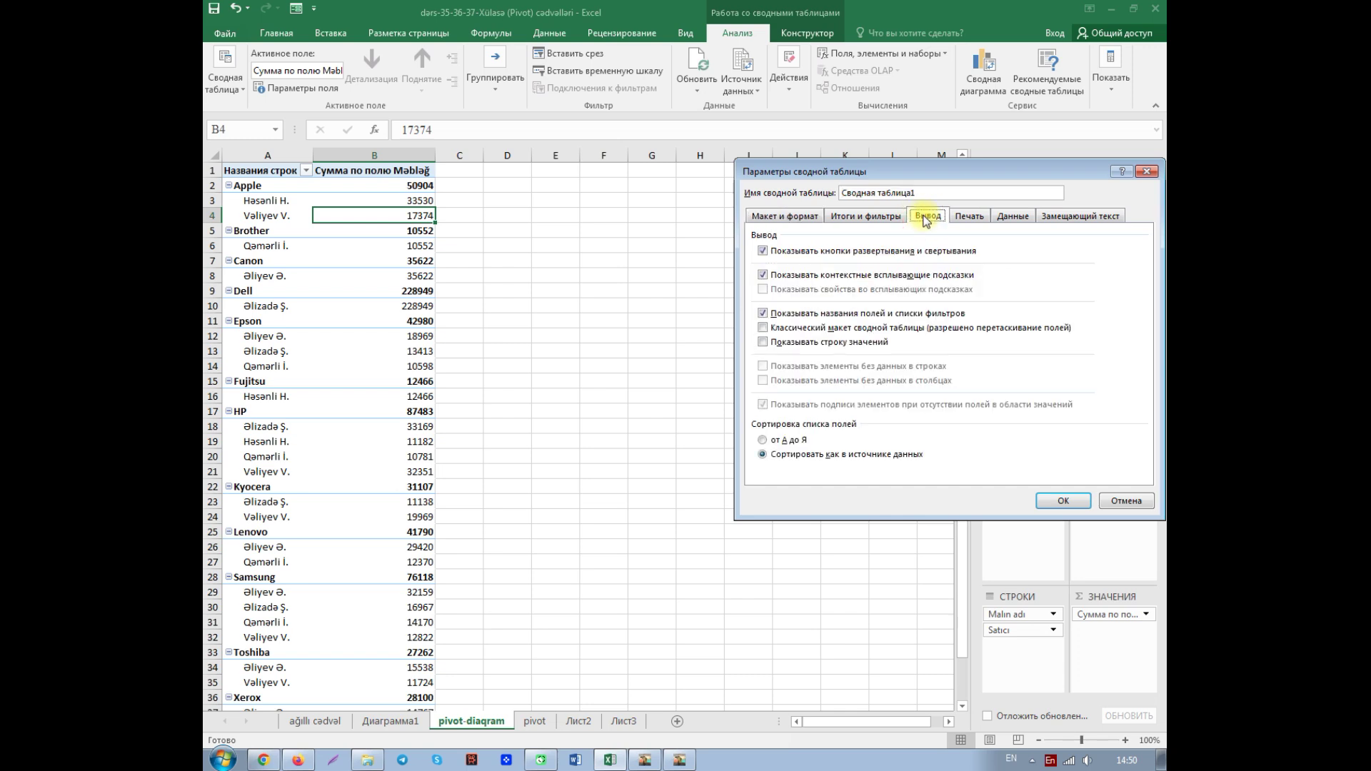
pyautogui.click(764, 329)
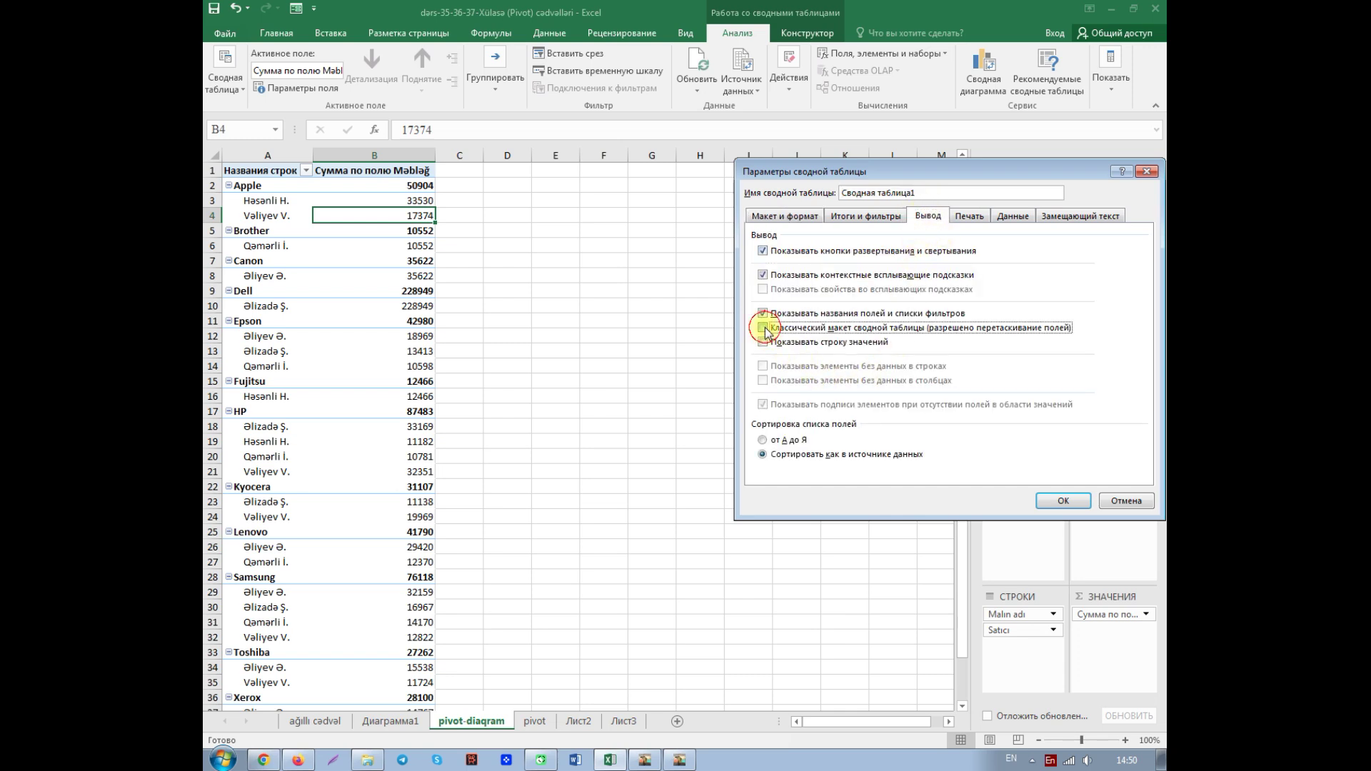
pyautogui.click(1064, 501)
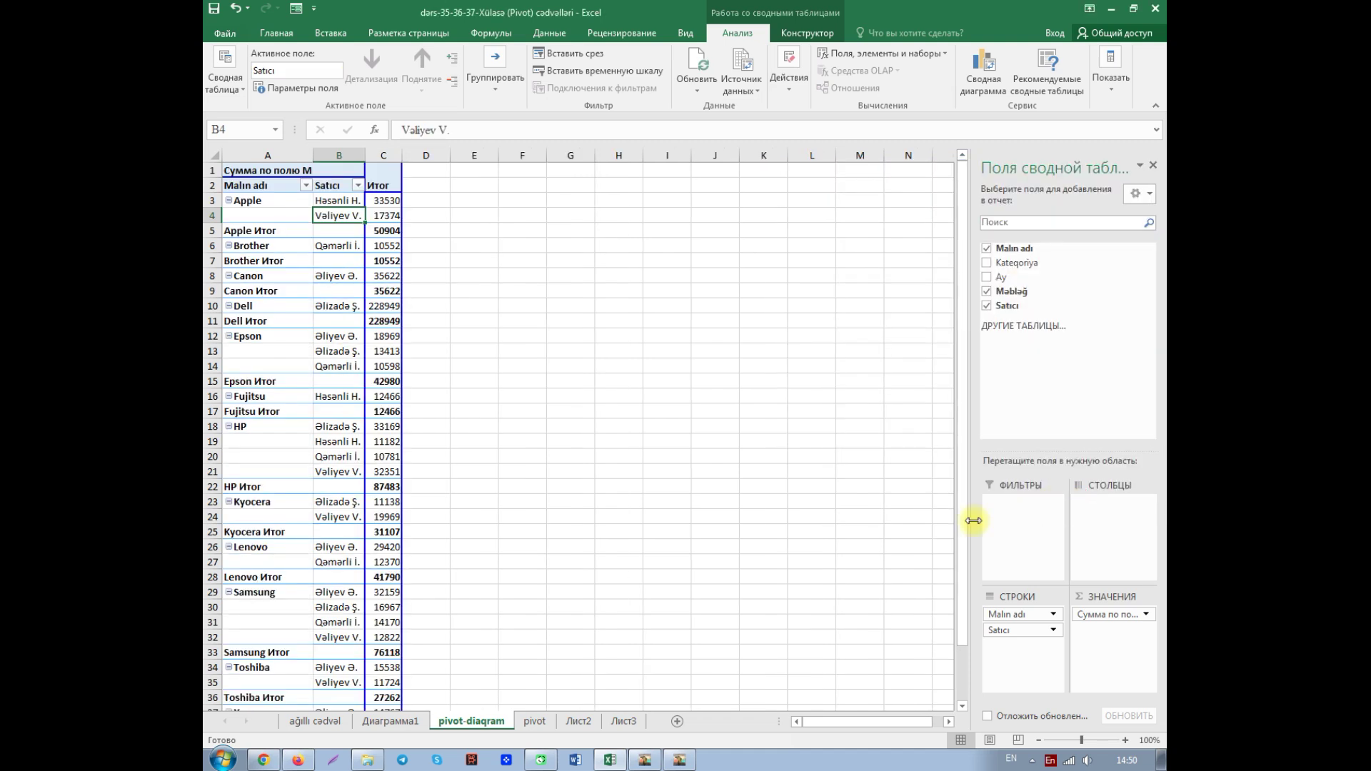